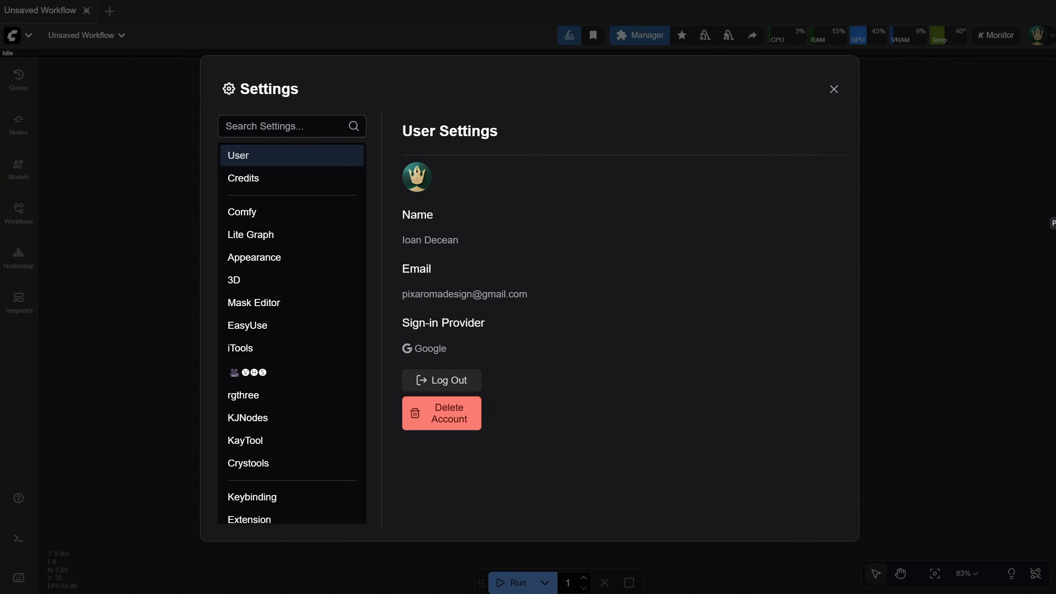
# Top up the account's credit balance with the $10 quick purchase, choosing Google Pay as the payment method
pyautogui.click(841, 95)
pyautogui.click(1038, 44)
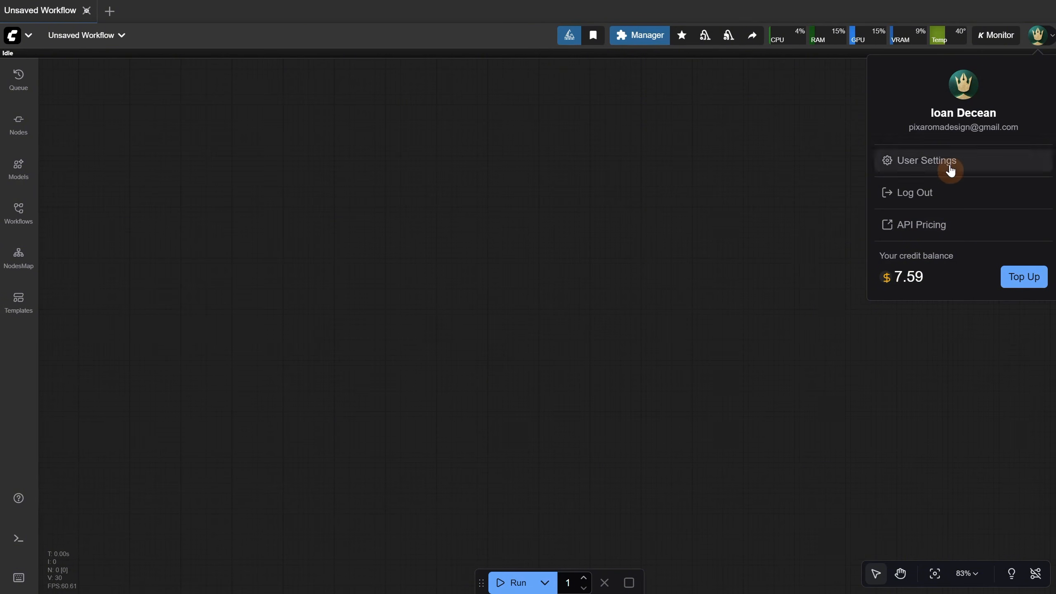
pyautogui.click(1017, 282)
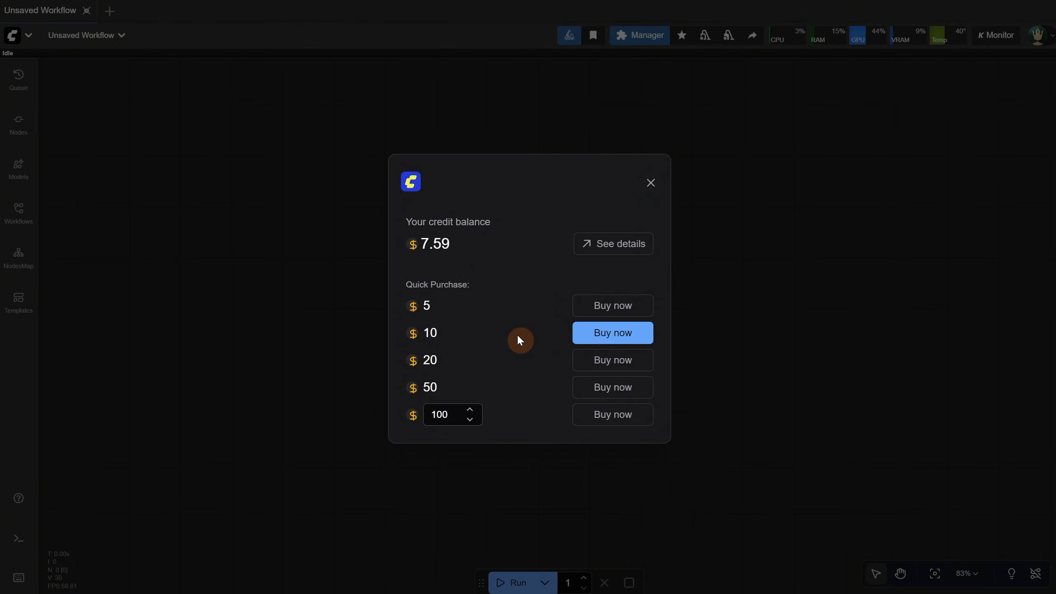
pyautogui.click(616, 337)
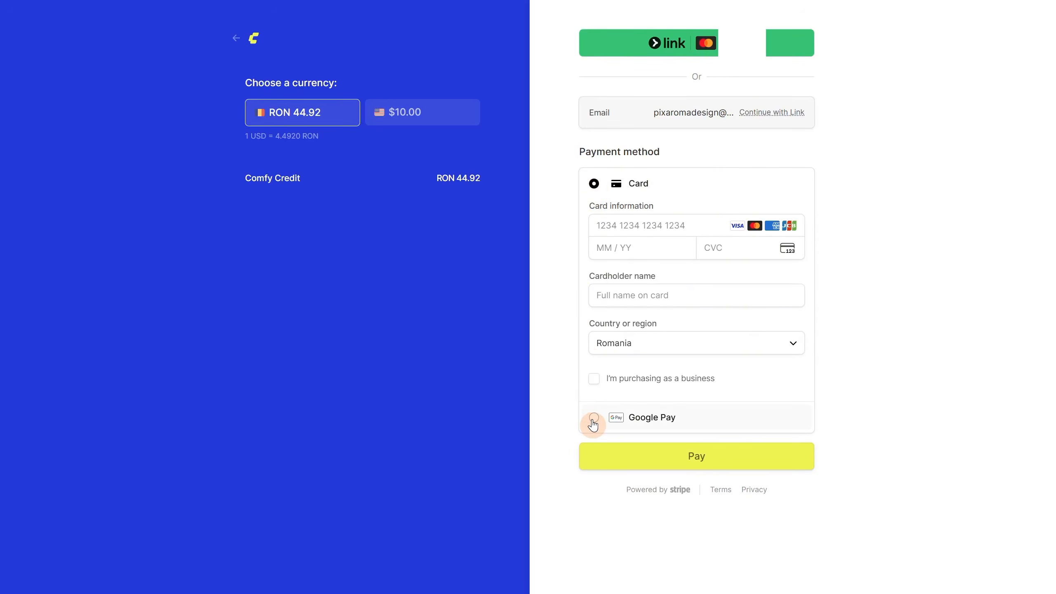
pyautogui.click(593, 417)
pyautogui.click(730, 342)
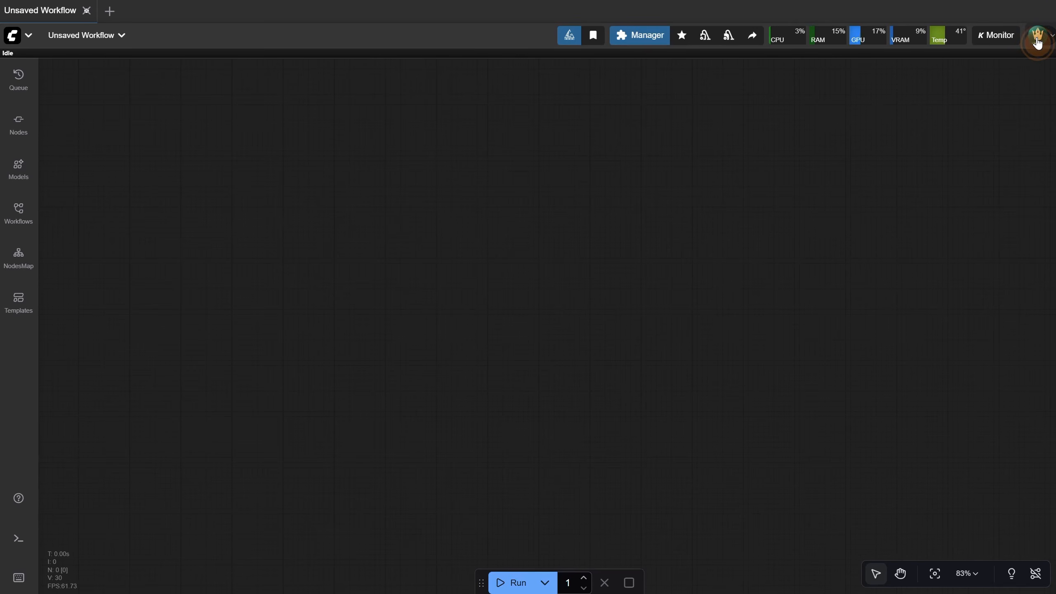
# Check the account's credit balance and user settings, then close the settings
pyautogui.click(1037, 35)
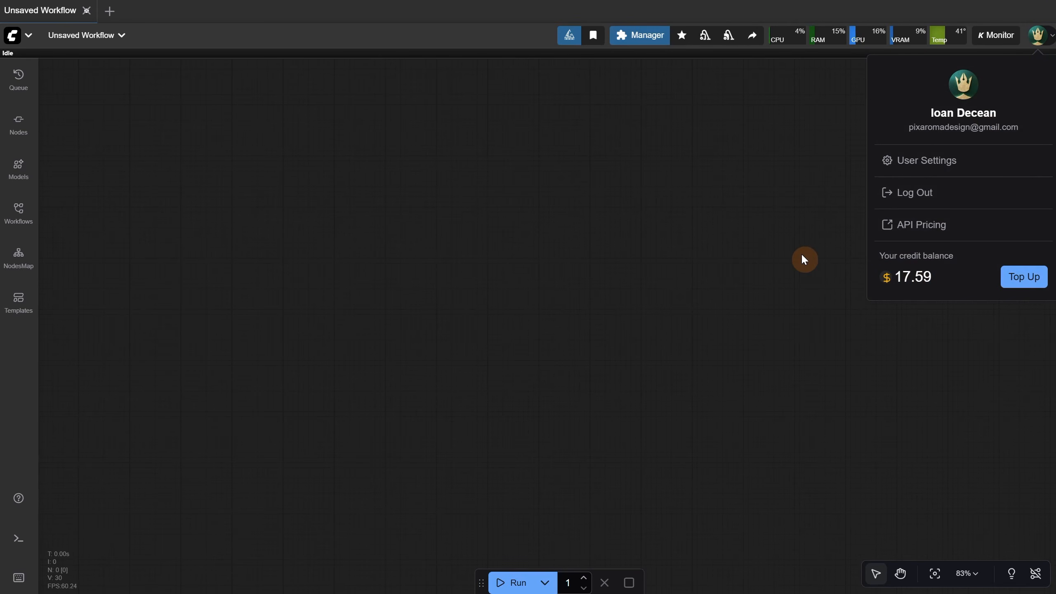
pyautogui.click(936, 165)
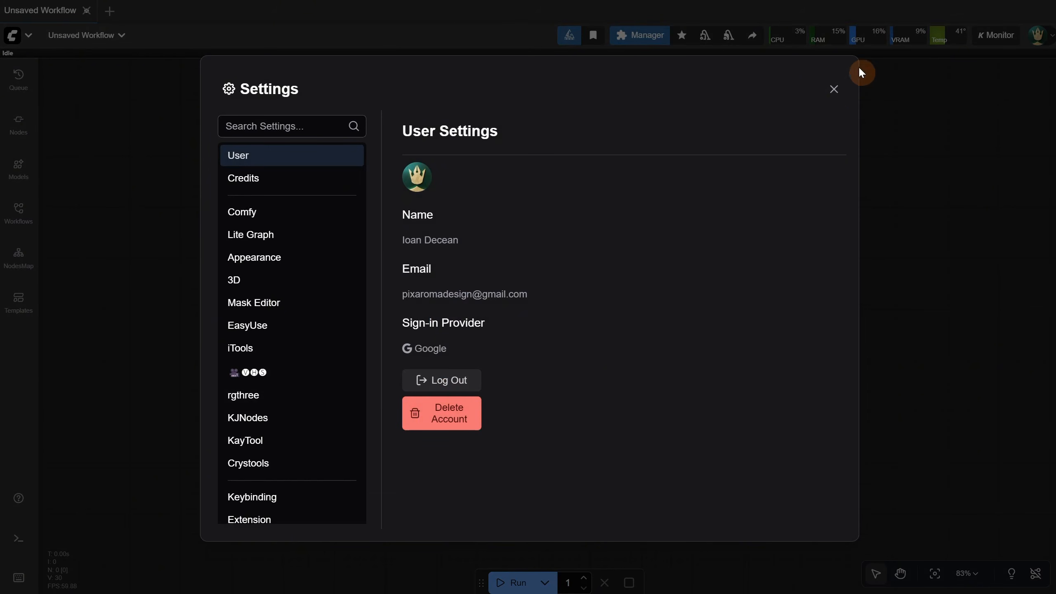
pyautogui.click(835, 89)
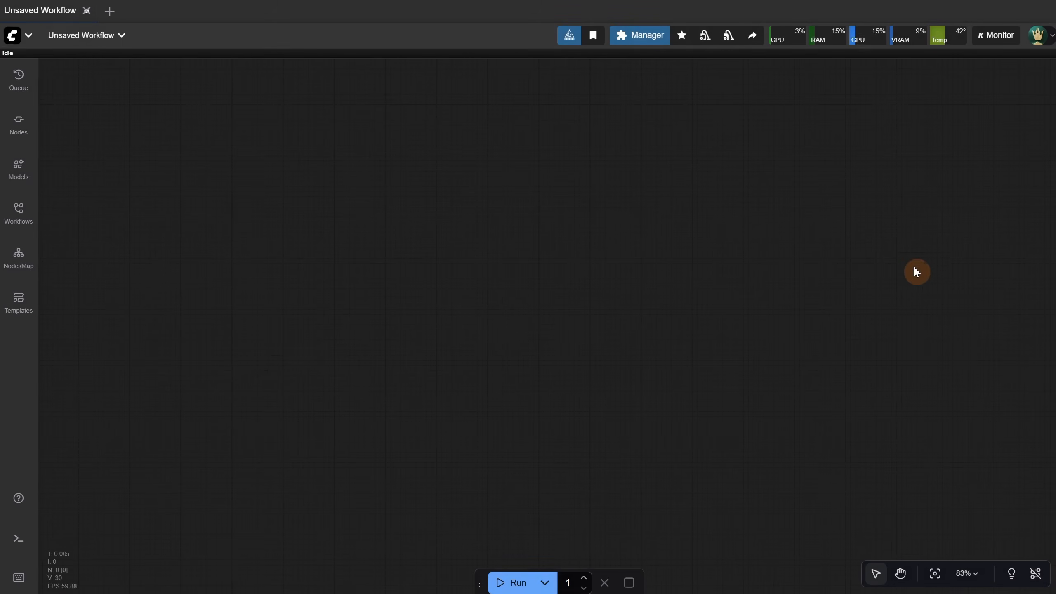
# Browse the workflow templates for the Image, Video, 3D, Audio and LLM API categories, then close the template browser
pyautogui.click(35, 40)
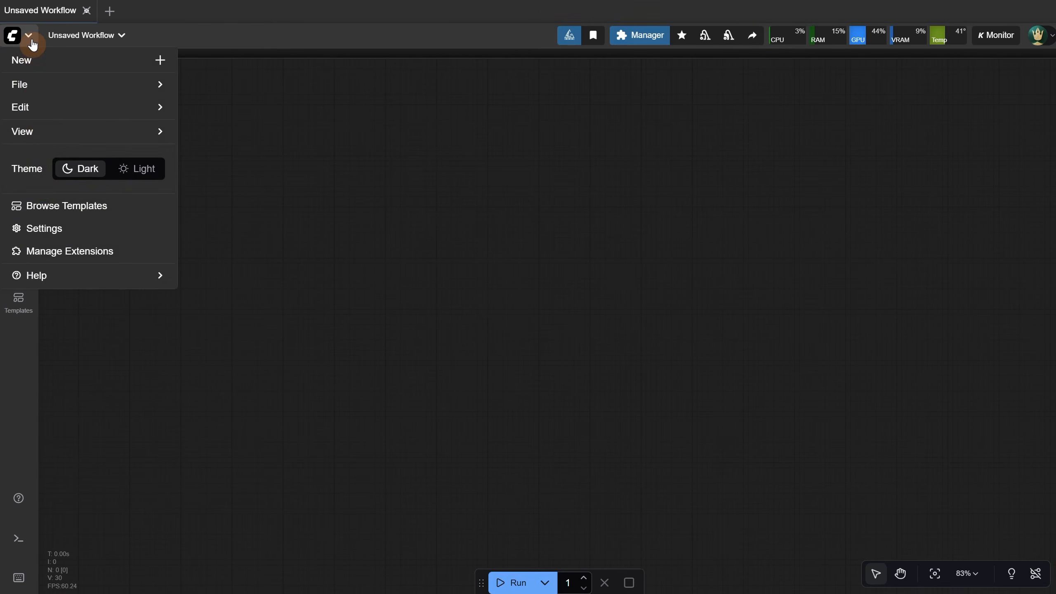
pyautogui.click(47, 213)
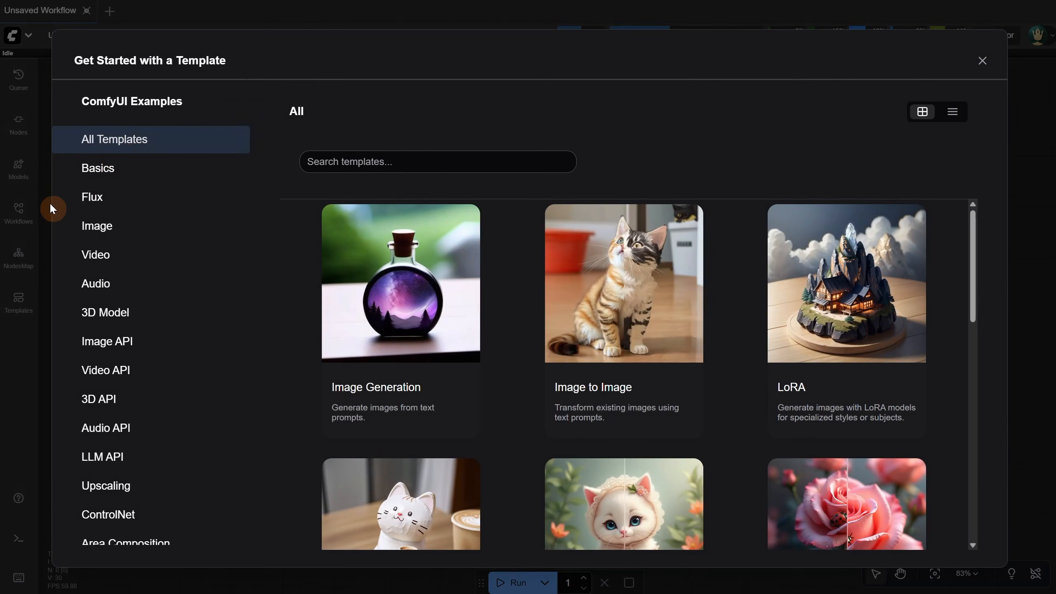
pyautogui.click(93, 349)
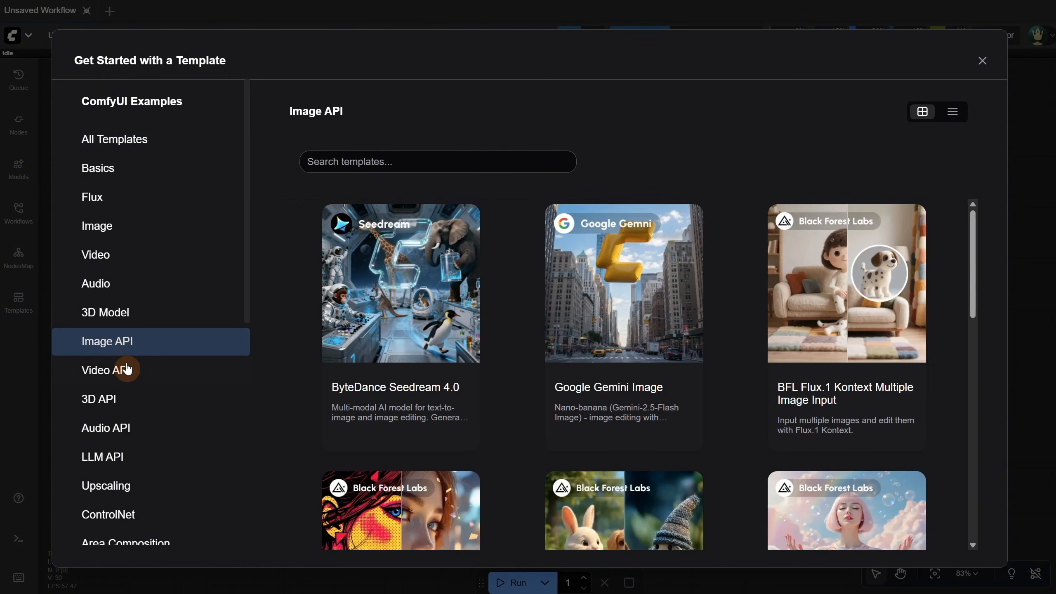
pyautogui.click(126, 368)
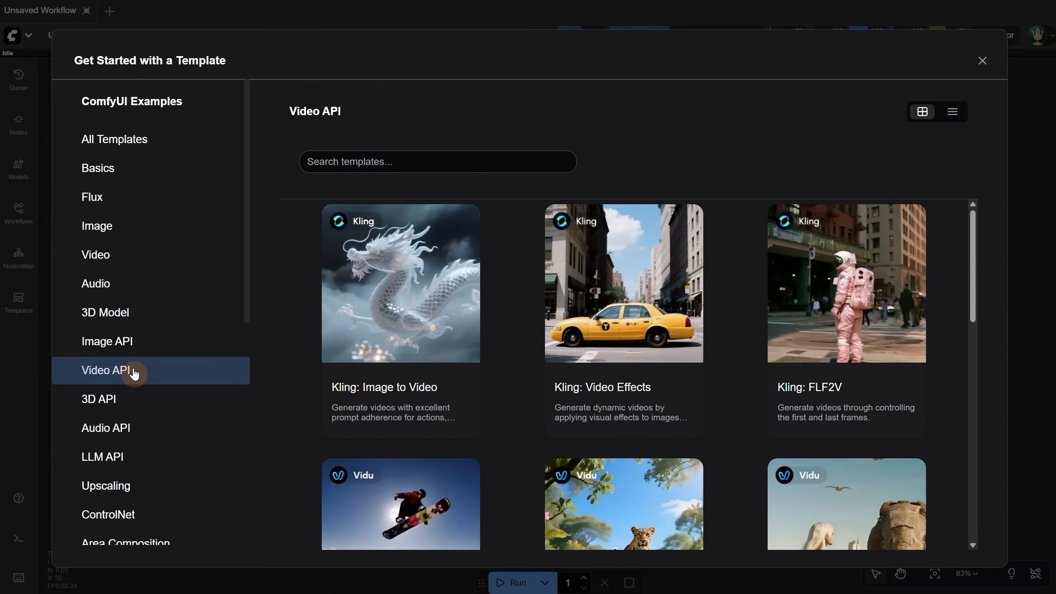
pyautogui.click(124, 401)
pyautogui.click(130, 430)
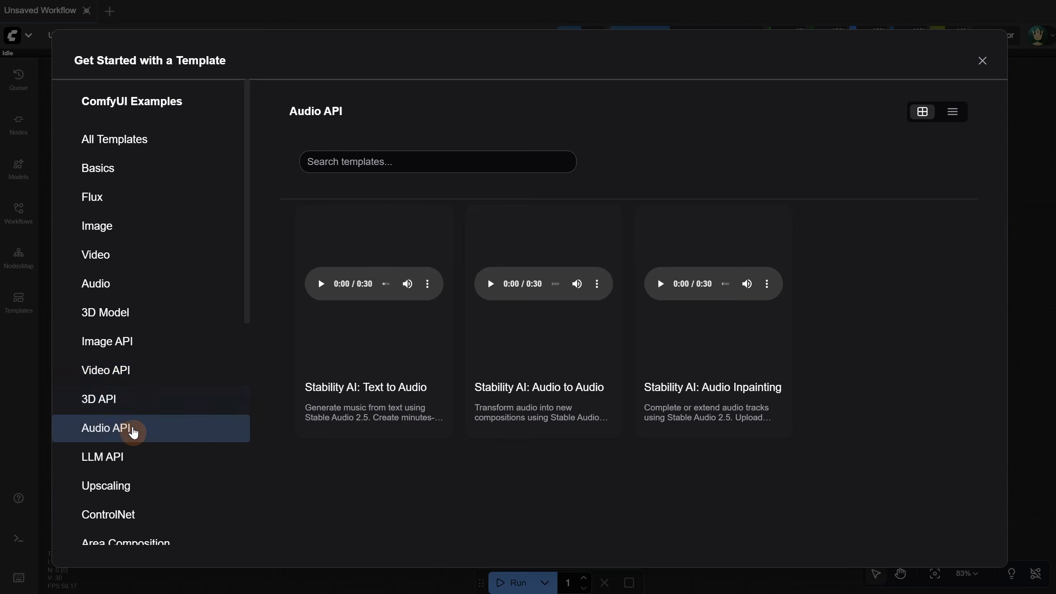
pyautogui.click(139, 461)
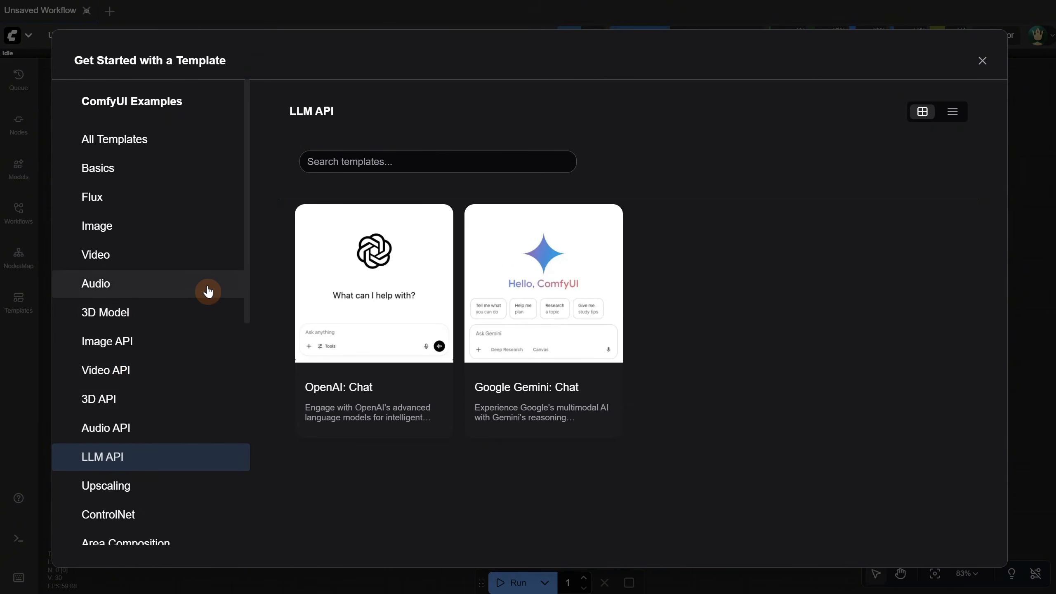
pyautogui.click(983, 61)
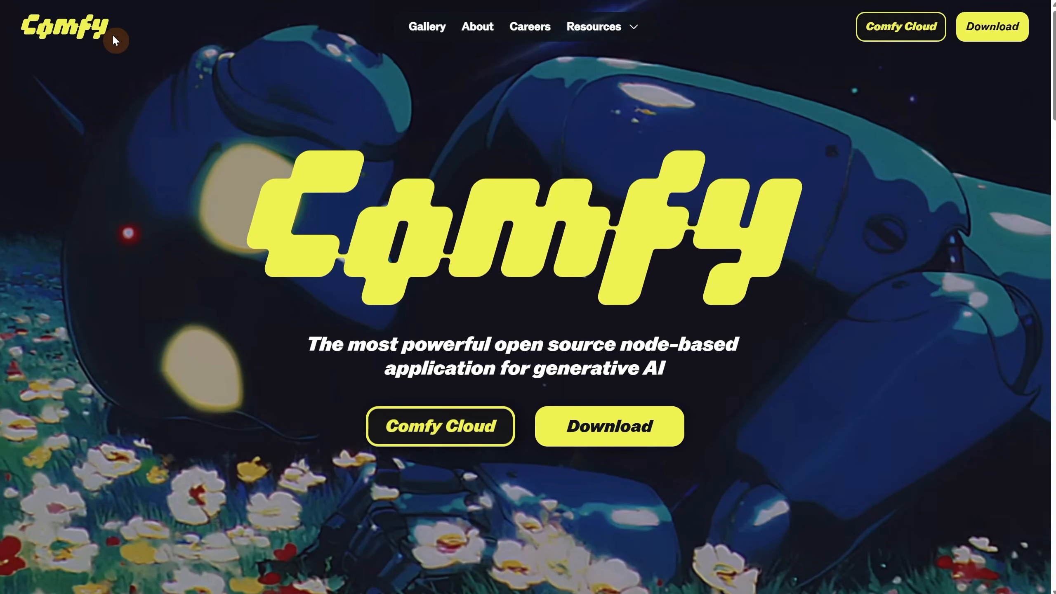
# On the Comfy website, open the documentation's pricing page for API Nodes
pyautogui.moveTo(633, 30)
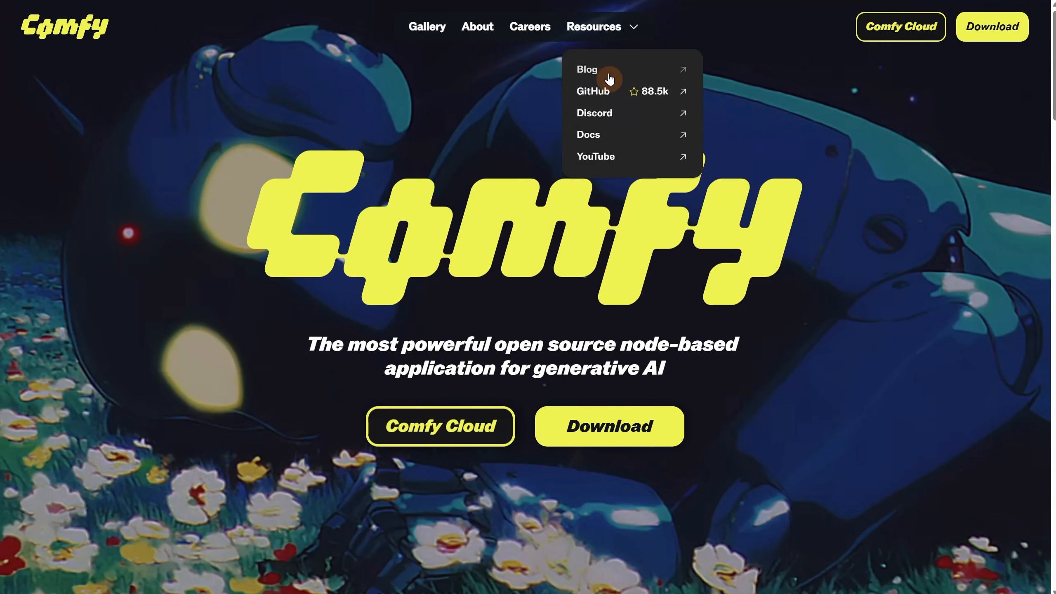
pyautogui.click(633, 138)
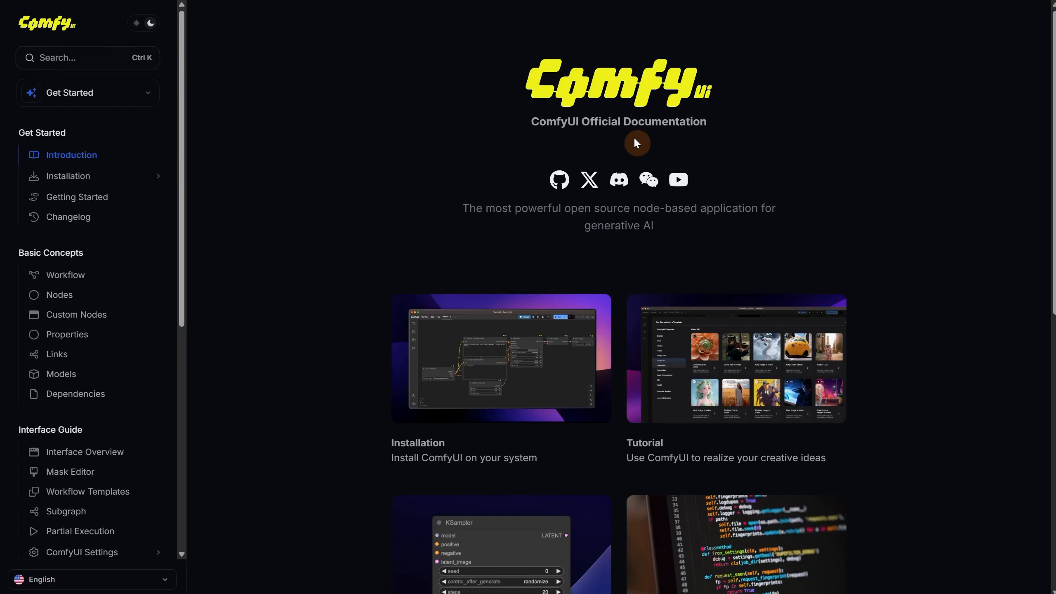
pyautogui.scroll(-7, 88, 246)
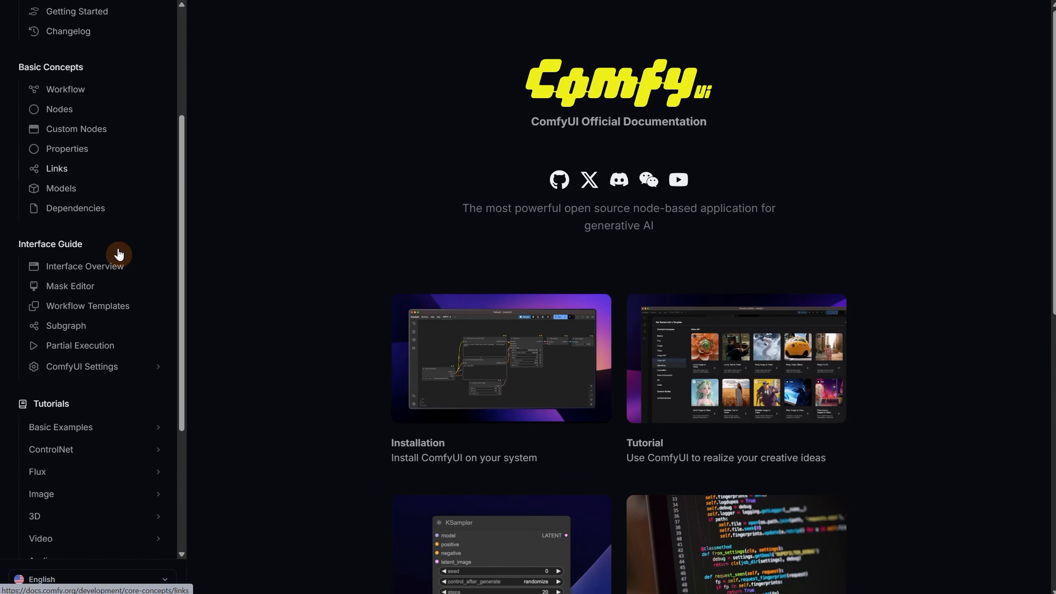
pyautogui.scroll(-1, 115, 261)
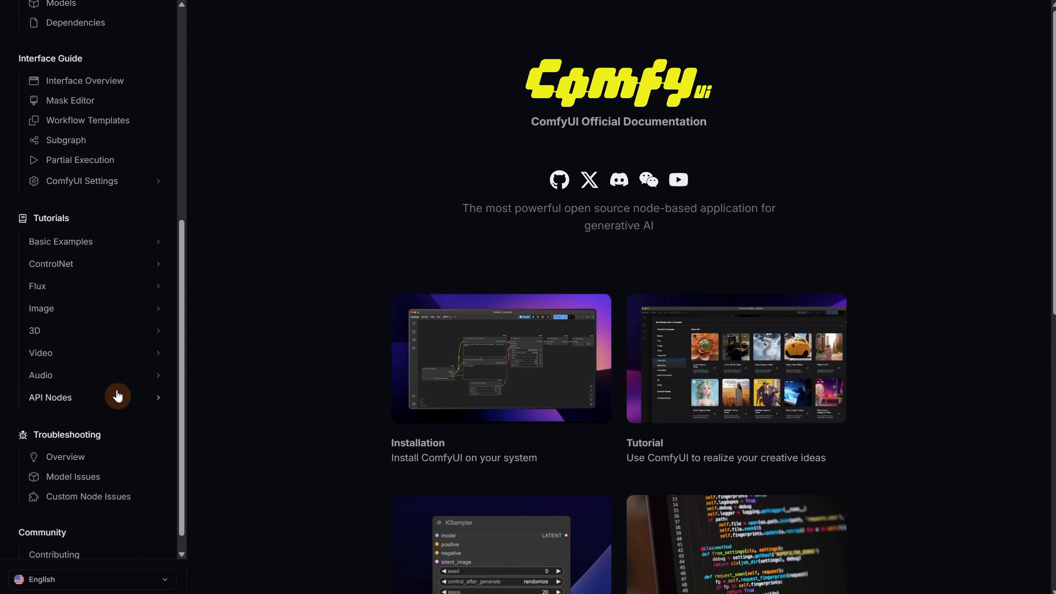
pyautogui.click(158, 400)
pyautogui.scroll(-2, 160, 399)
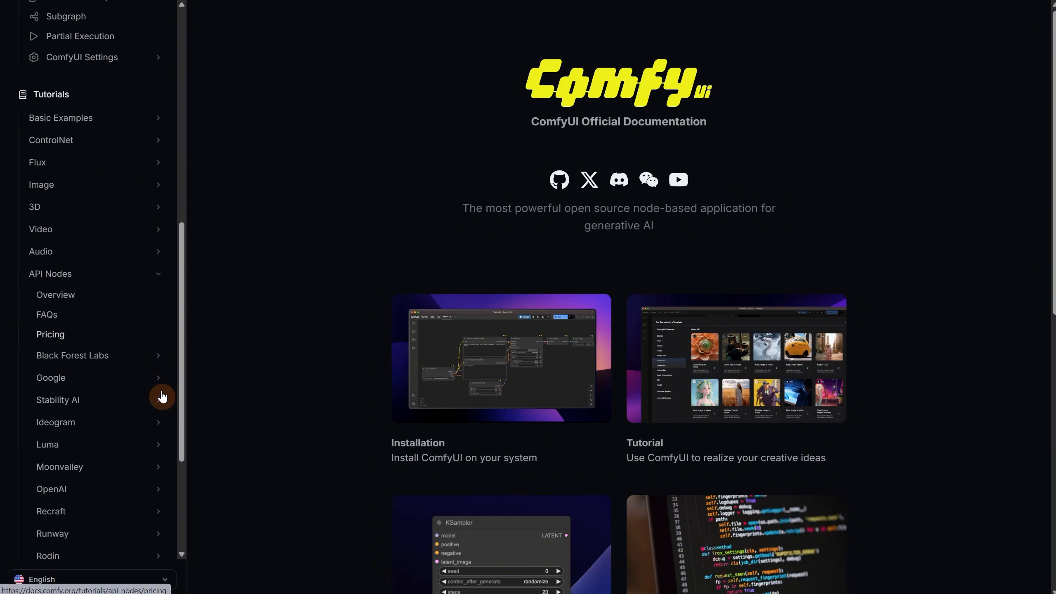
pyautogui.click(55, 337)
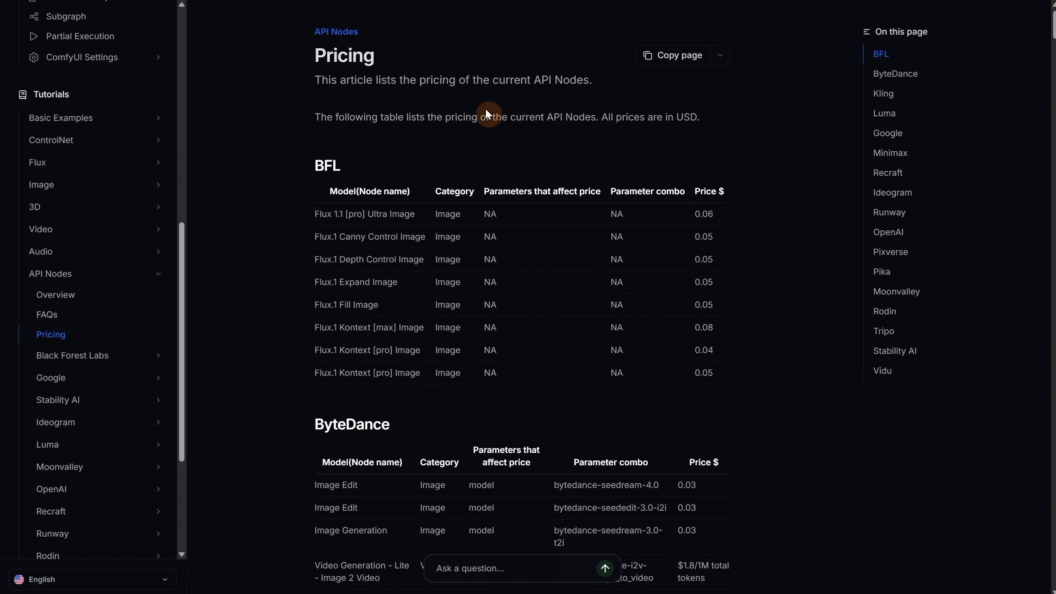
# Examine the API node price tables, comparing BFL, ByteDance and Kling image and video models by parameters and price
pyautogui.scroll(-1, 707, 153)
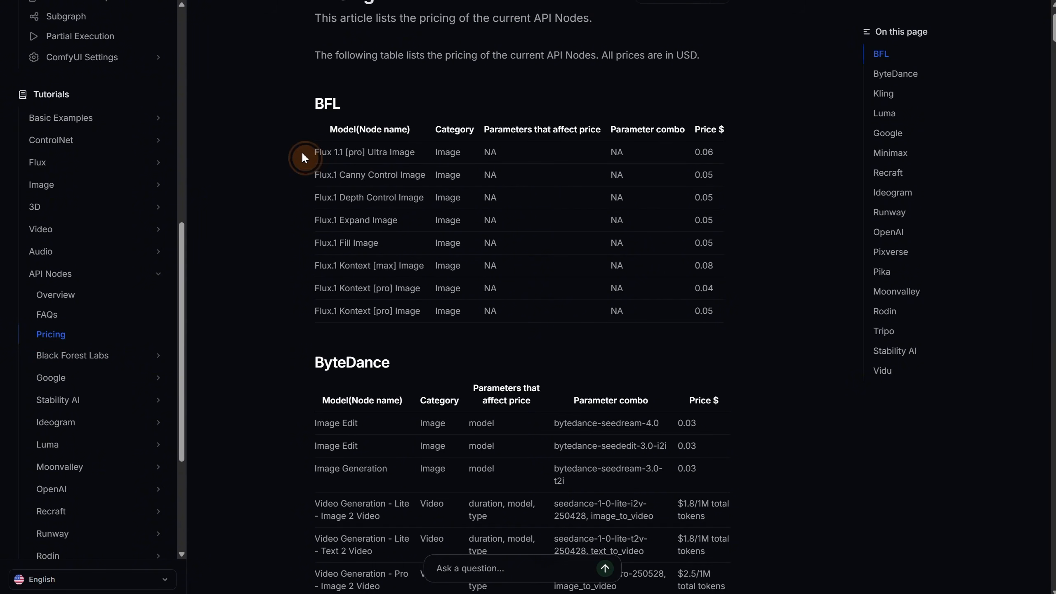
pyautogui.moveTo(303, 155); pyautogui.dragTo(390, 144)
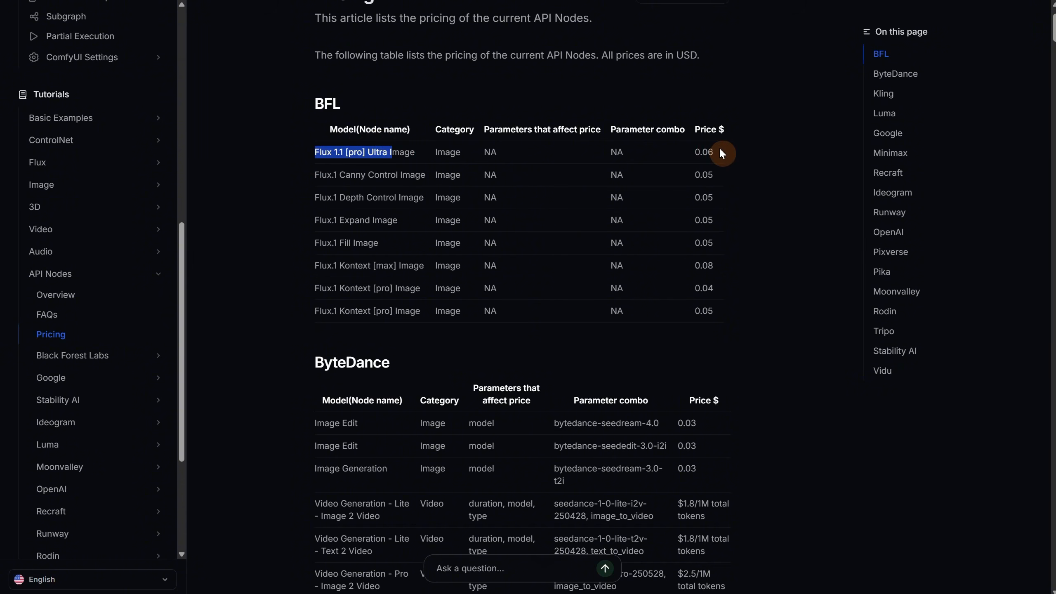
pyautogui.scroll(-3, 722, 154)
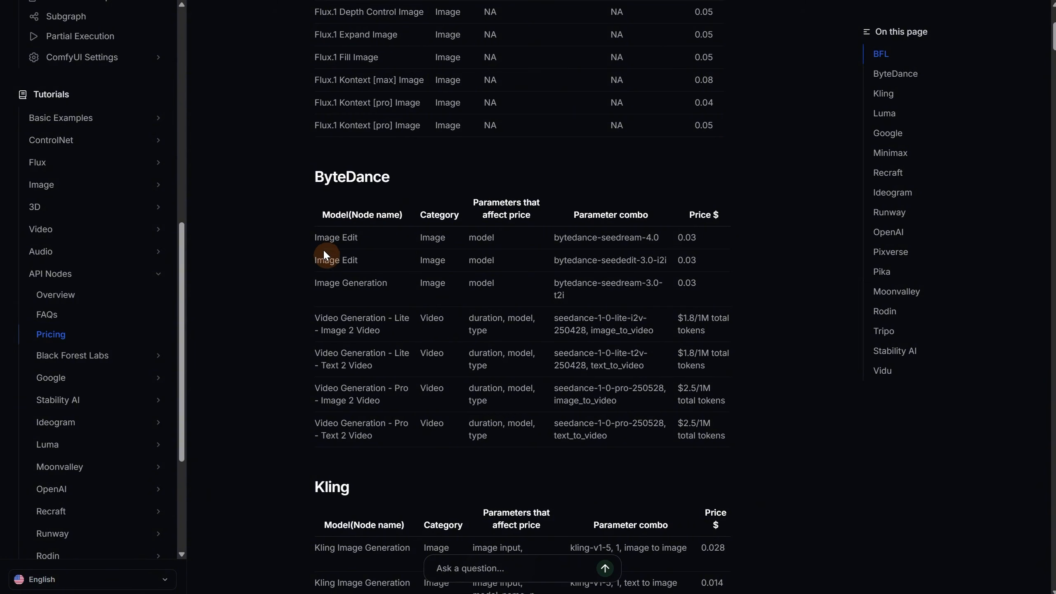
pyautogui.doubleClick(326, 238)
pyautogui.moveTo(308, 321); pyautogui.dragTo(376, 318)
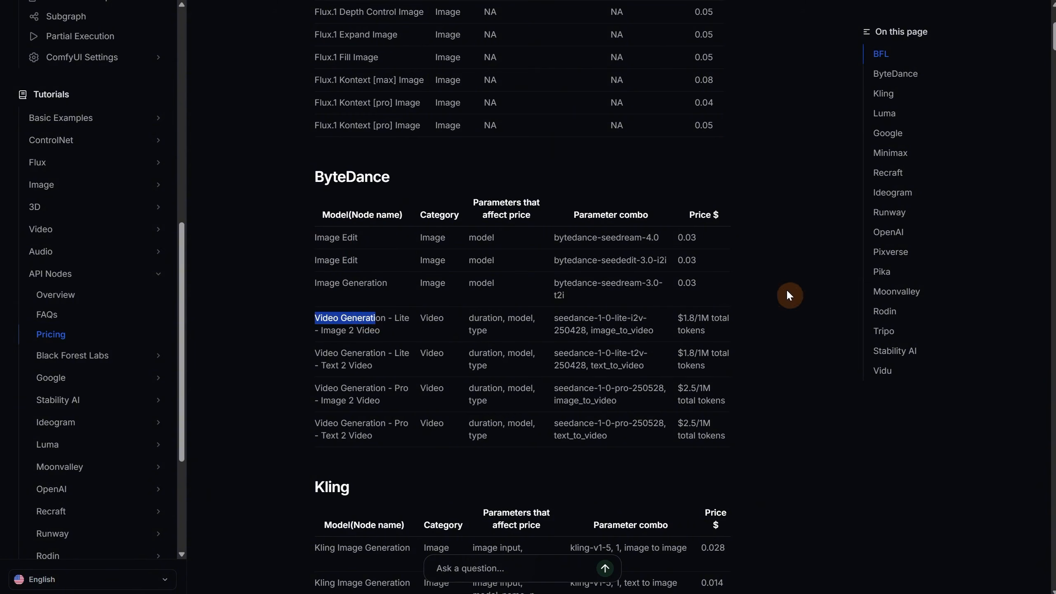
pyautogui.click(789, 295)
pyautogui.scroll(-6, 678, 320)
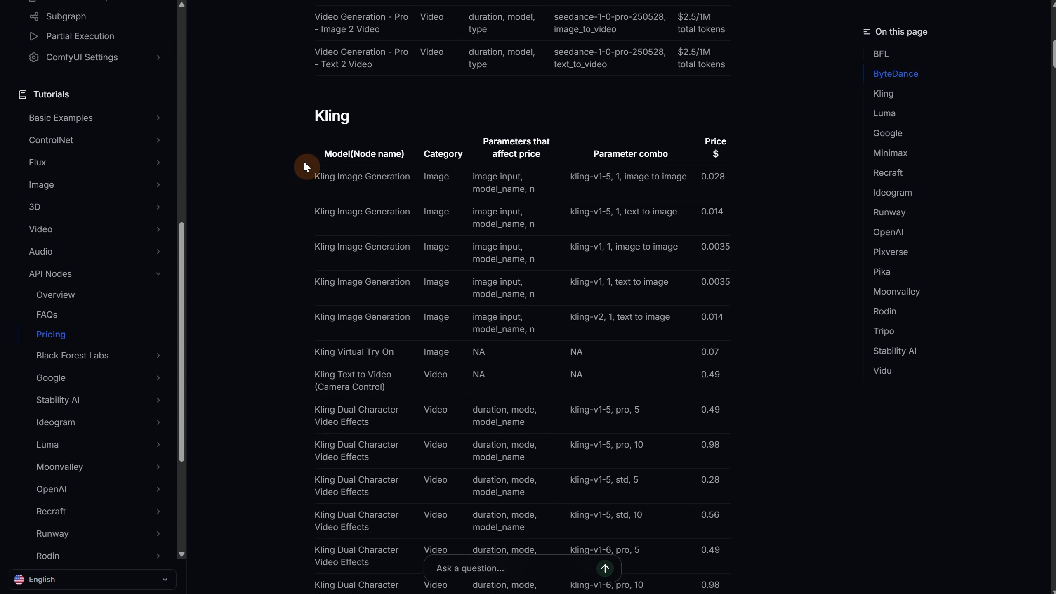
pyautogui.scroll(-3, 606, 167)
pyautogui.scroll(-4, 330, 297)
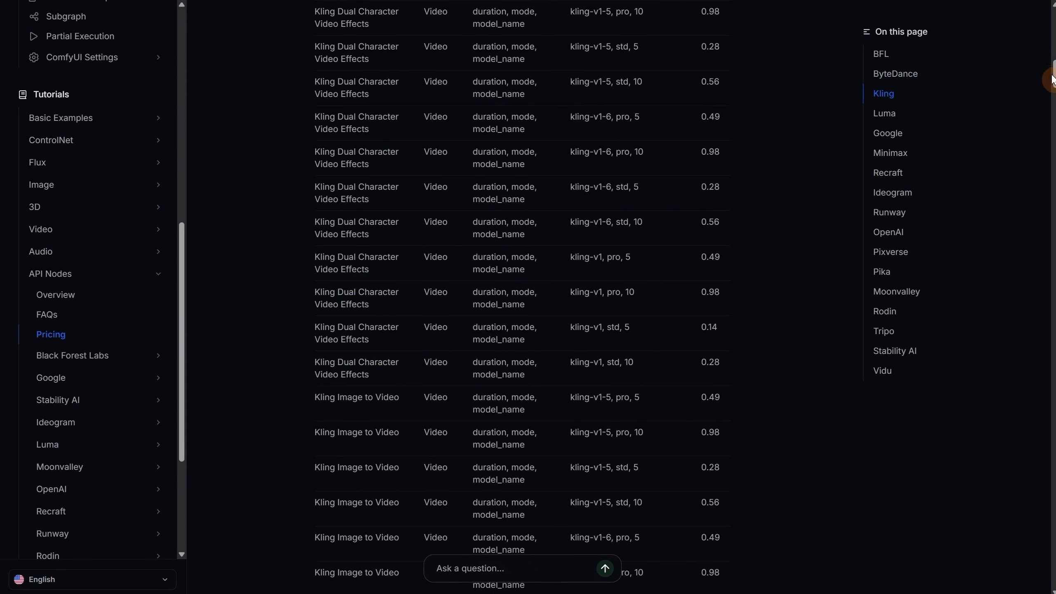
pyautogui.moveTo(1053, 77); pyautogui.dragTo(1026, 508)
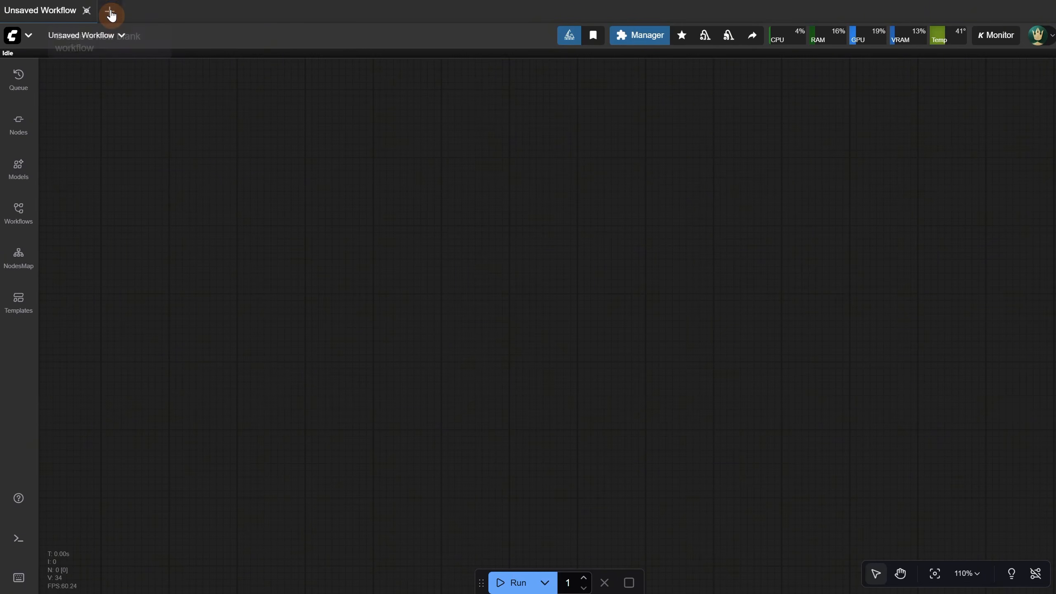
# Back in ComfyUI, add a Google Gemini Image node to the empty workflow and move it slightly upward
pyautogui.click(112, 12)
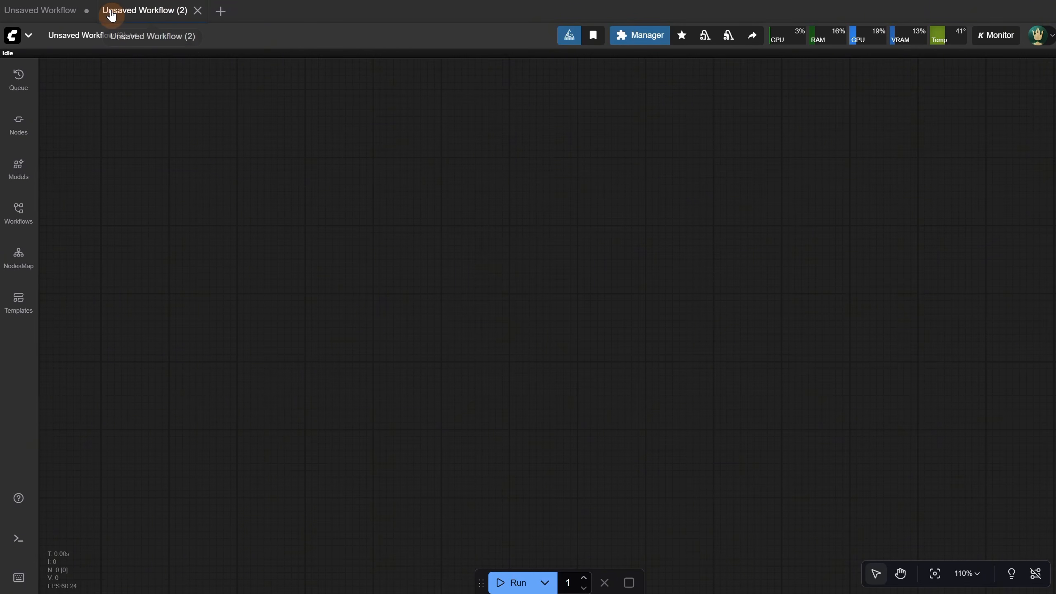
pyautogui.click(197, 11)
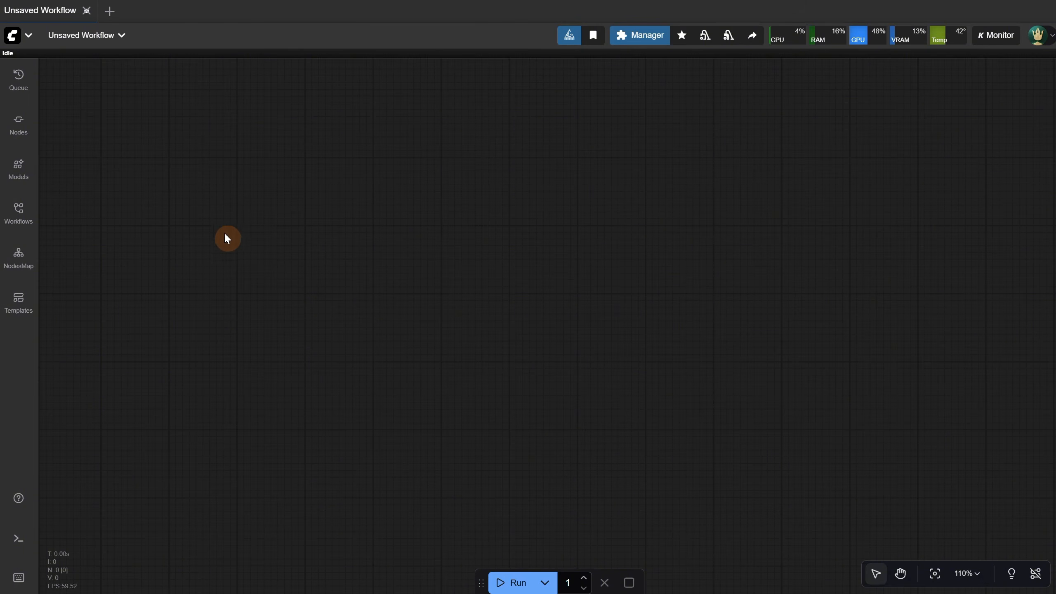
pyautogui.doubleClick(391, 204)
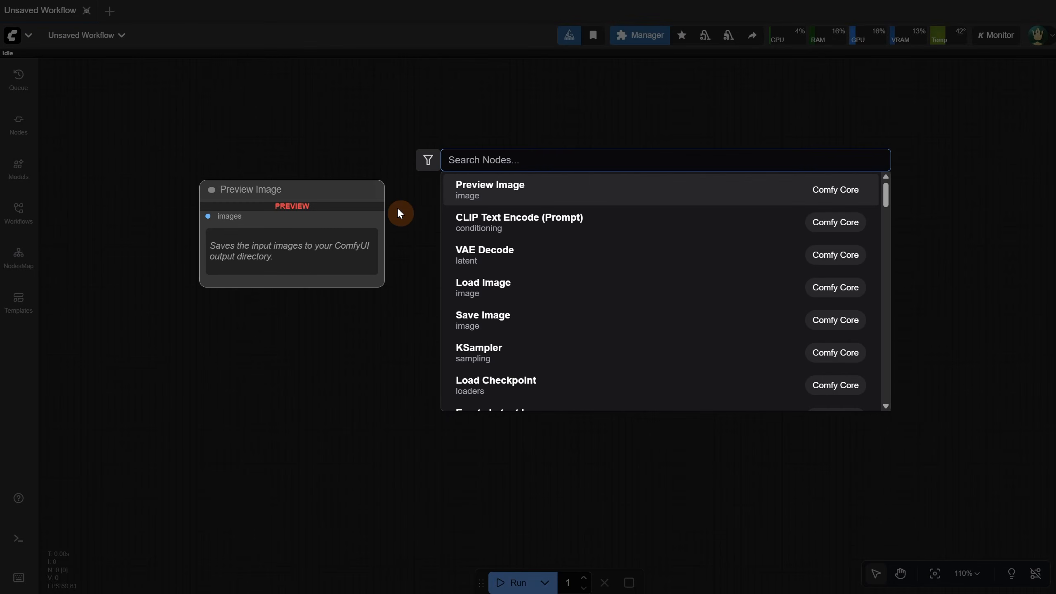
pyautogui.write('google')
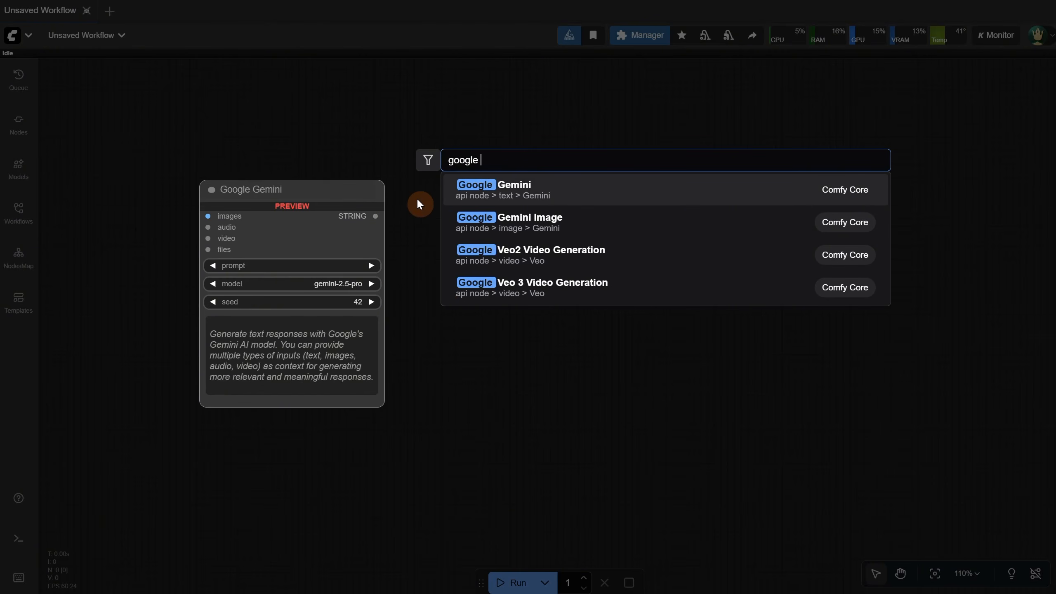
pyautogui.click(591, 222)
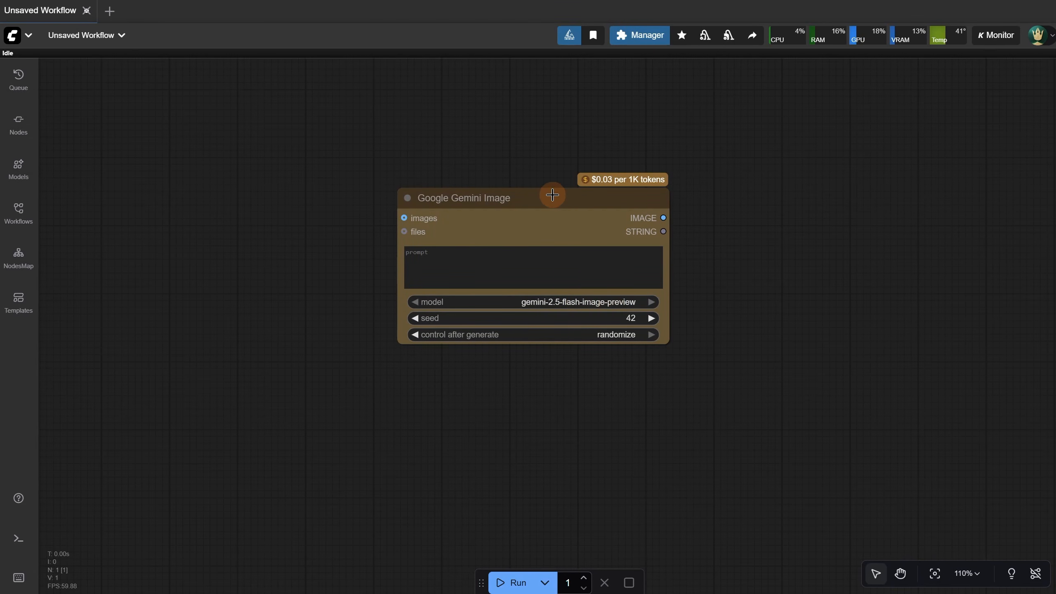
pyautogui.moveTo(552, 195); pyautogui.dragTo(563, 157)
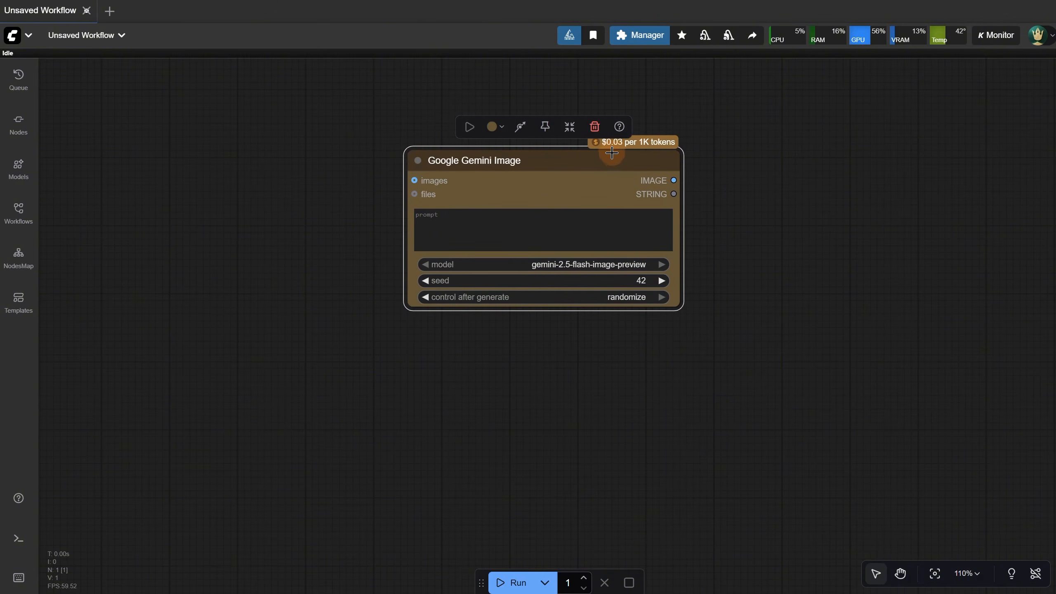
pyautogui.click(738, 208)
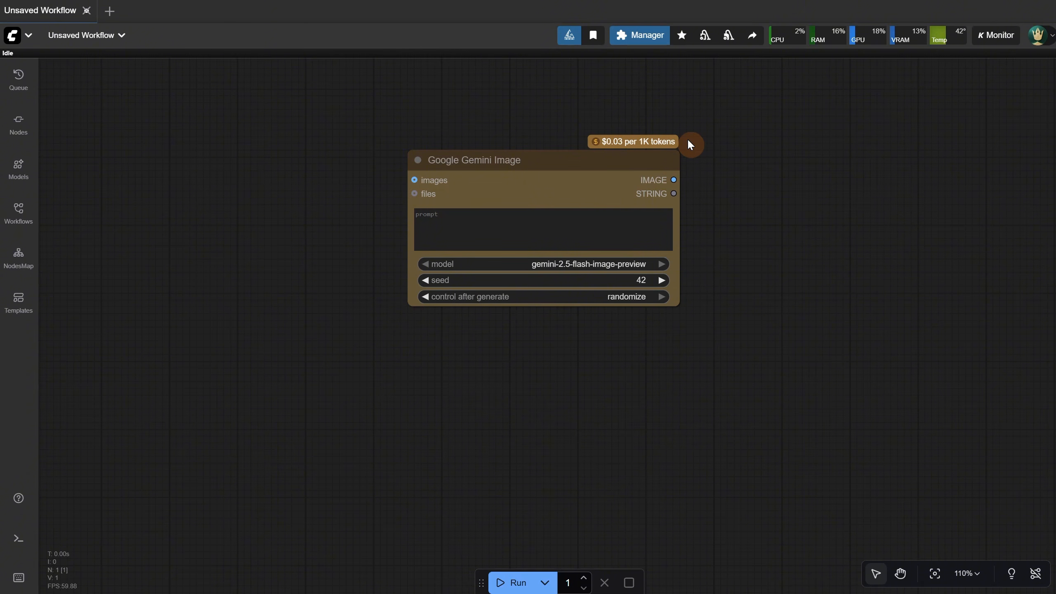
# Add a Load Image node beside the Google Gemini Image node and connect its IMAGE output to the images input
pyautogui.doubleClick(253, 203)
pyautogui.write('load')
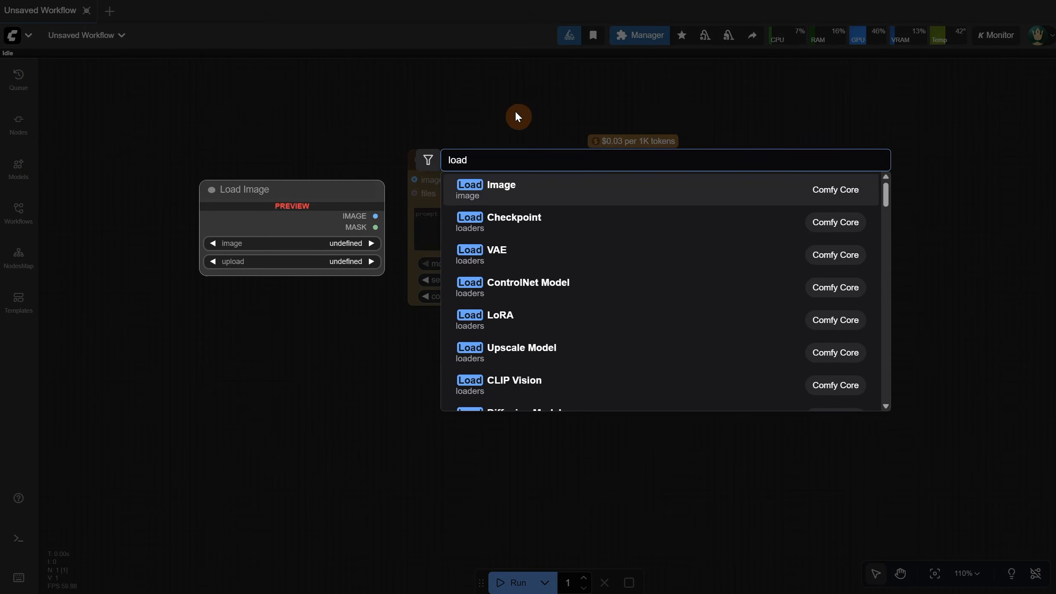
pyautogui.click(558, 189)
pyautogui.moveTo(366, 205); pyautogui.dragTo(253, 167)
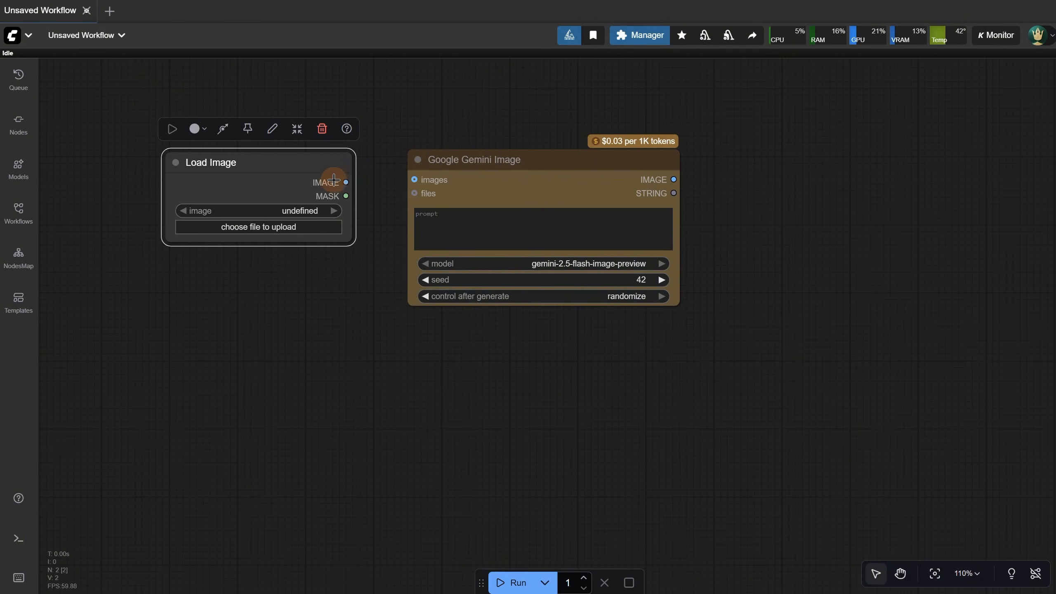
pyautogui.moveTo(333, 180); pyautogui.dragTo(360, 162)
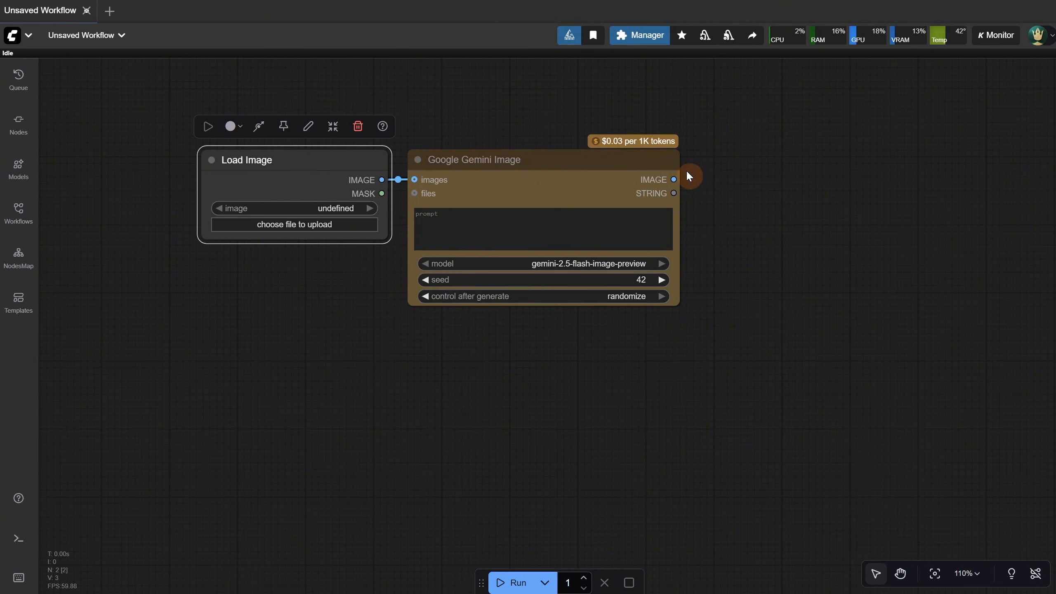
# Add a Save Image node connected to the Gemini node's IMAGE output and place it close beside that node
pyautogui.moveTo(674, 179); pyautogui.dragTo(759, 172)
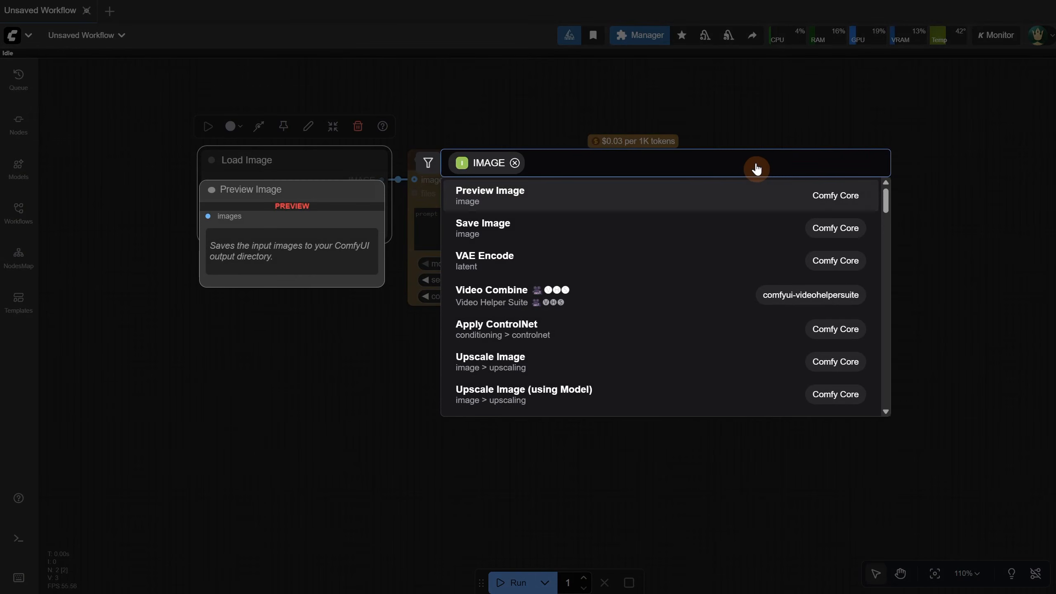
pyautogui.write('s')
pyautogui.click(618, 199)
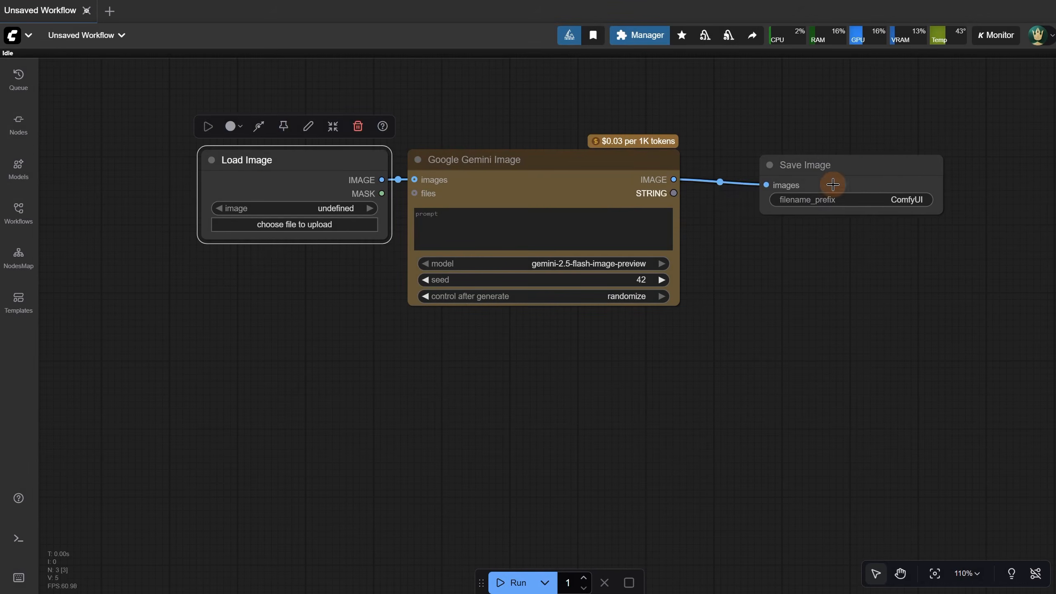
pyautogui.moveTo(865, 167); pyautogui.dragTo(797, 161)
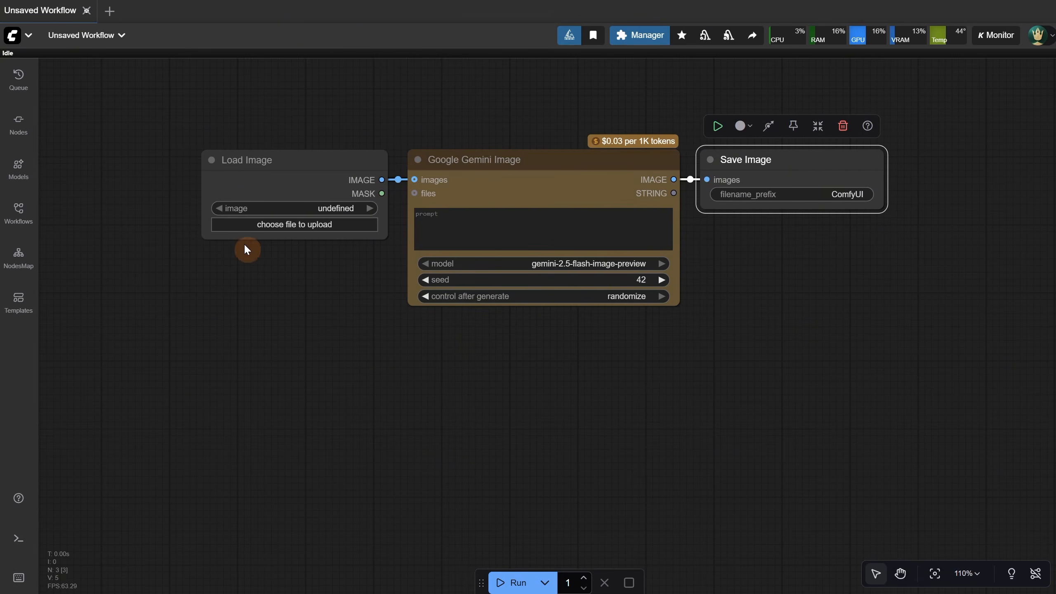
# Load Bunny.png into the Load Image node and set the Gemini prompt to "show a side view of this cartoon bunny"
pyautogui.click(265, 227)
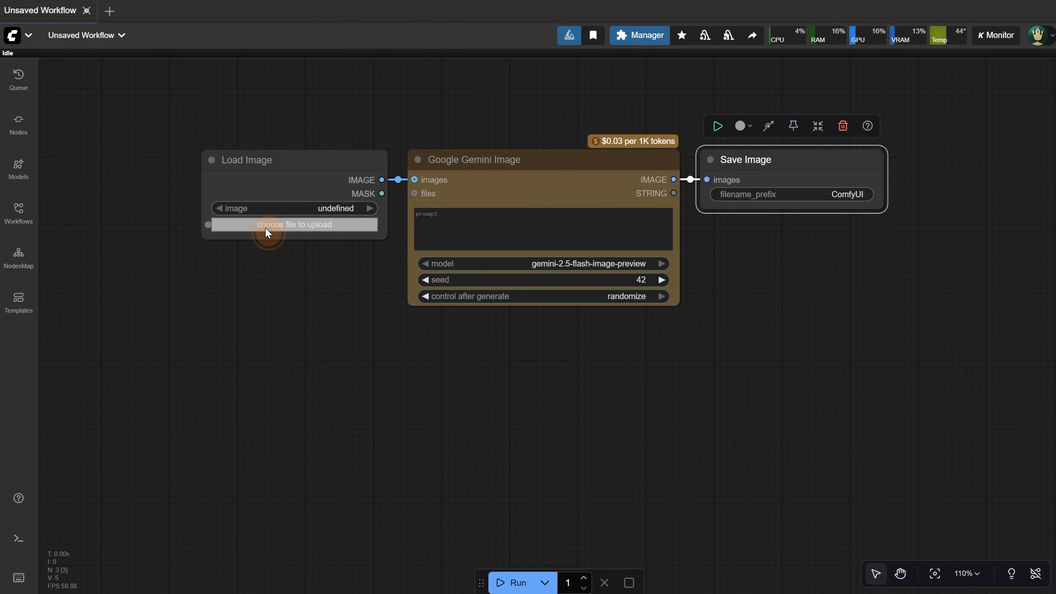
pyautogui.doubleClick(83, 112)
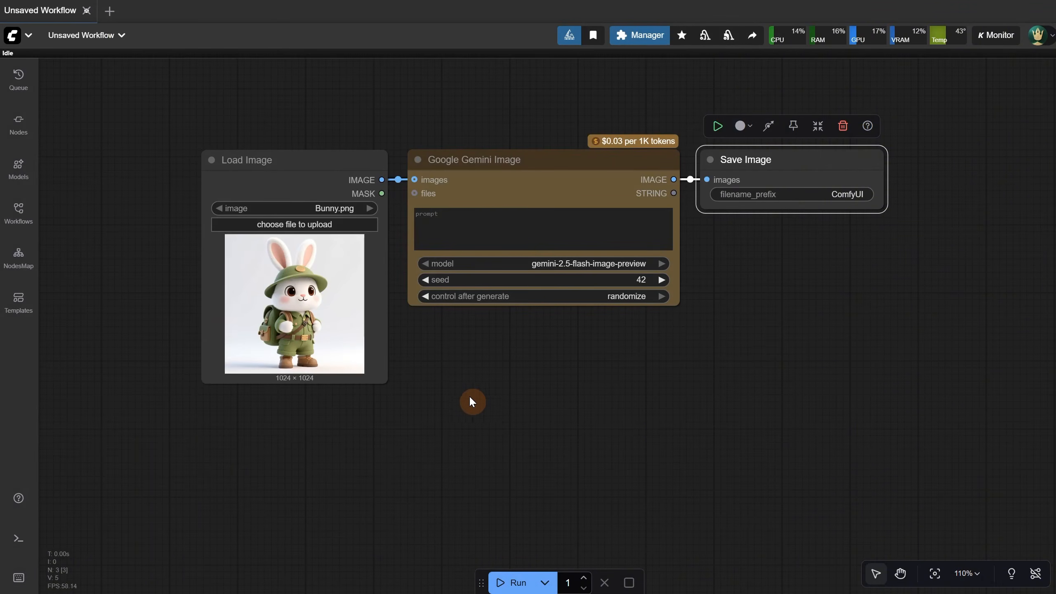
pyautogui.scroll(3, 496, 361)
pyautogui.moveTo(485, 347); pyautogui.dragTo(467, 394)
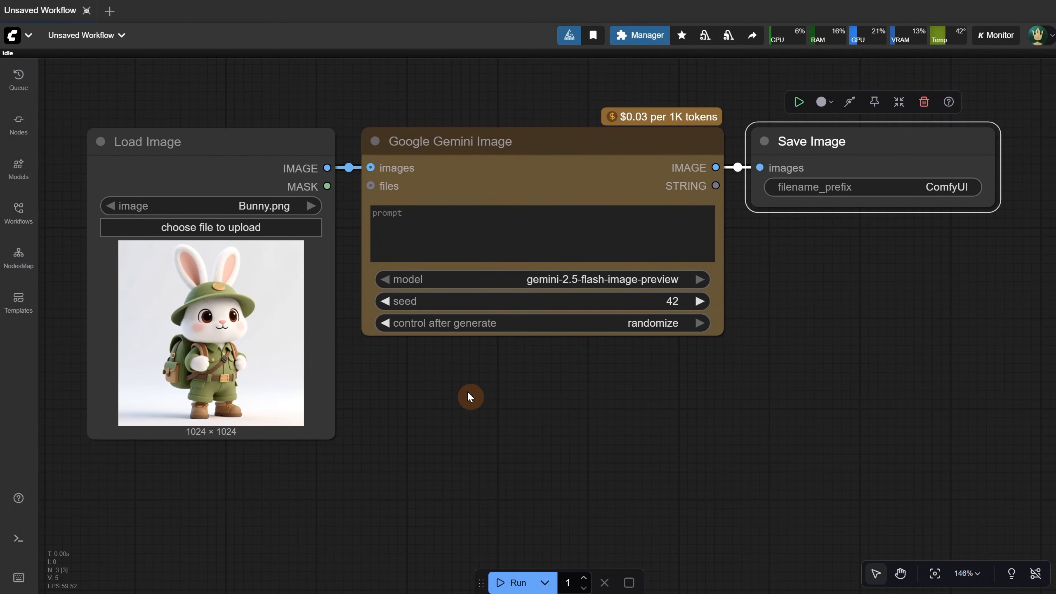
pyautogui.click(437, 228)
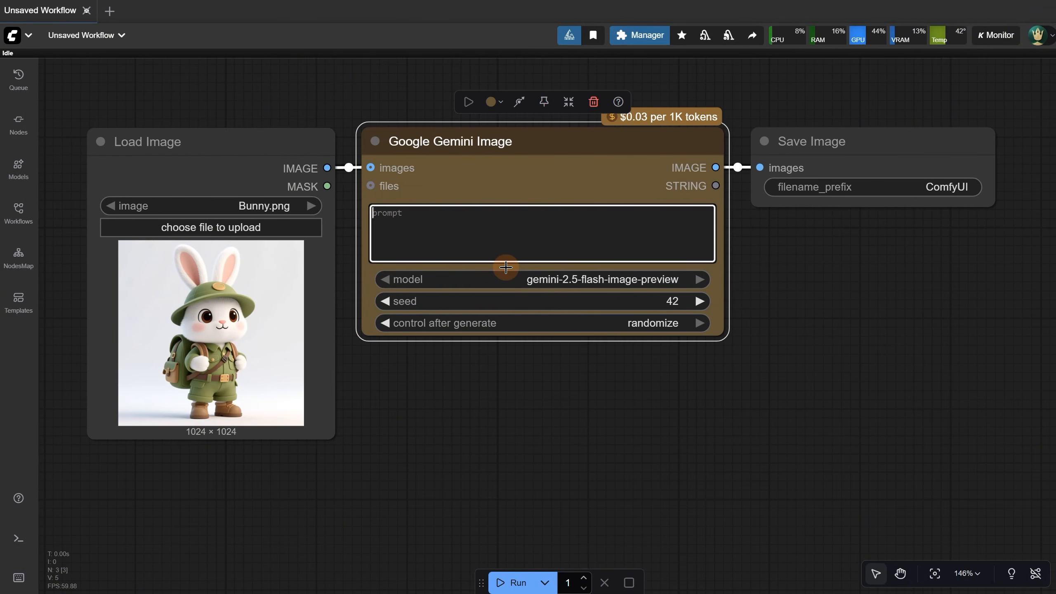
pyautogui.write('show a side view of this cartoon bunny')
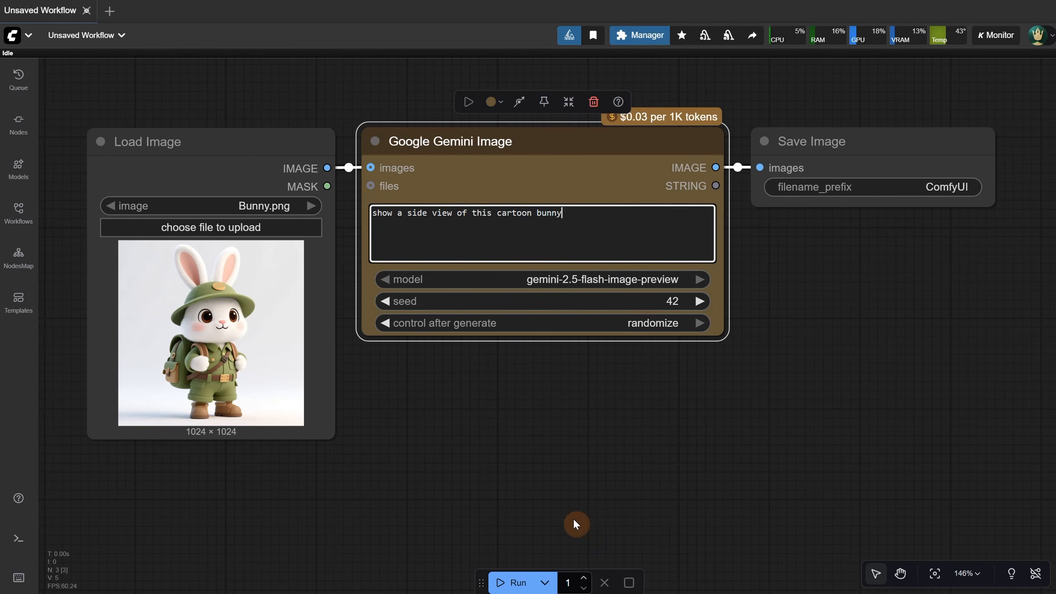
# Move the floating run controls beneath the Save Image node and run the workflow
pyautogui.moveTo(481, 582); pyautogui.dragTo(725, 536)
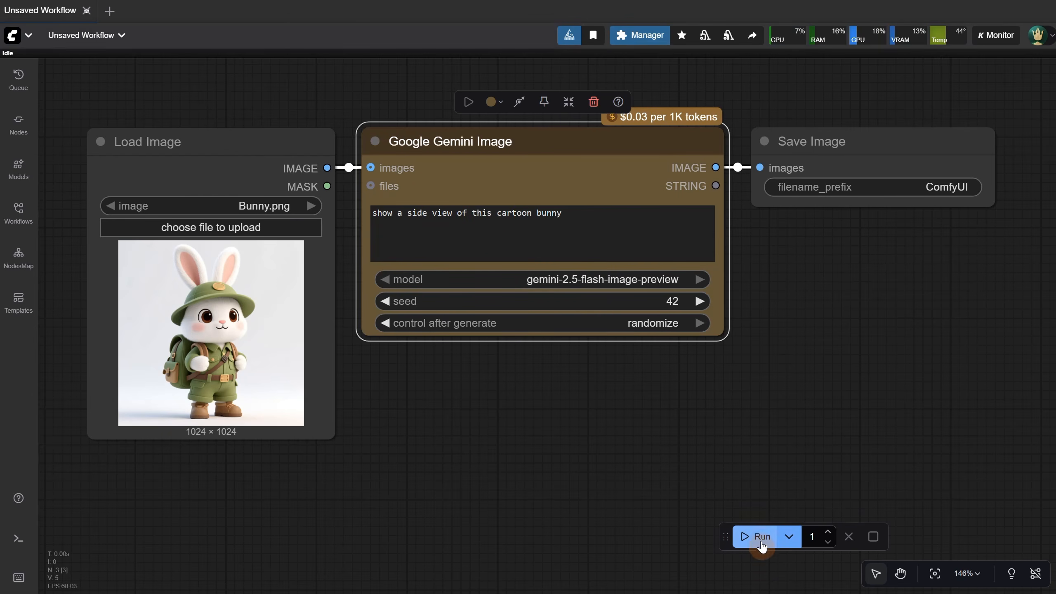
pyautogui.click(756, 537)
pyautogui.scroll(-1, 790, 353)
pyautogui.moveTo(792, 349); pyautogui.dragTo(743, 342)
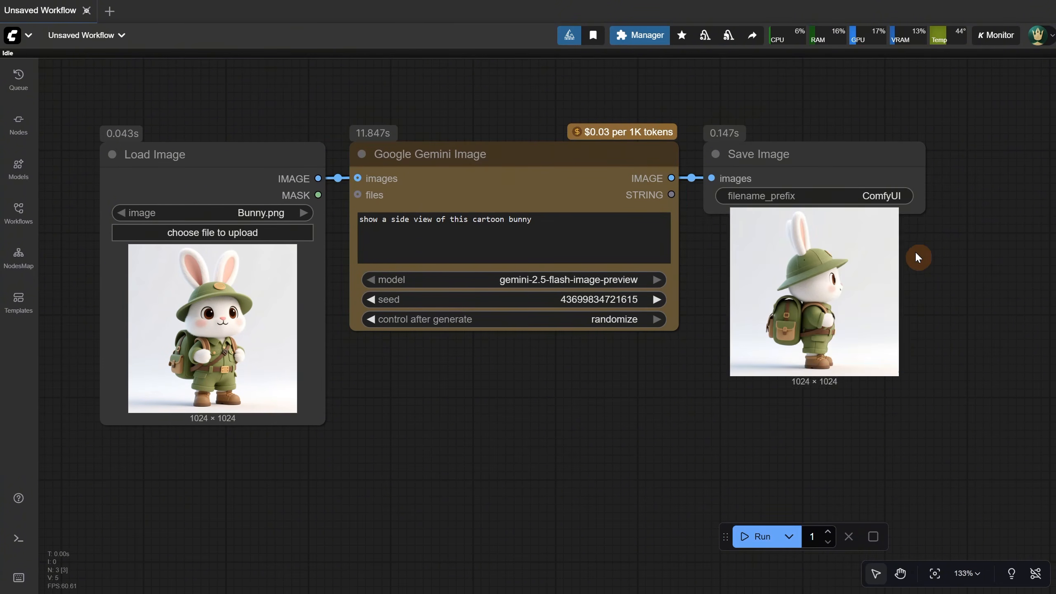
# Enlarge the Save Image node and inspect the generated side view of the bunny up close
pyautogui.scroll(1, 951, 270)
pyautogui.scroll(-1, 943, 295)
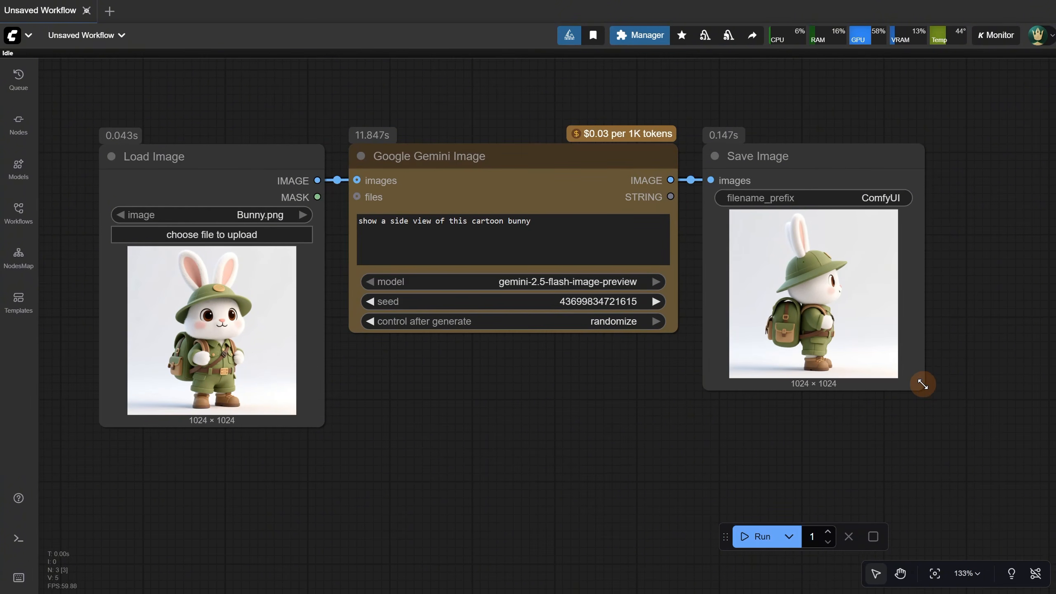
pyautogui.scroll(10, 862, 288)
pyautogui.scroll(-7, 860, 270)
pyautogui.scroll(-2, 861, 270)
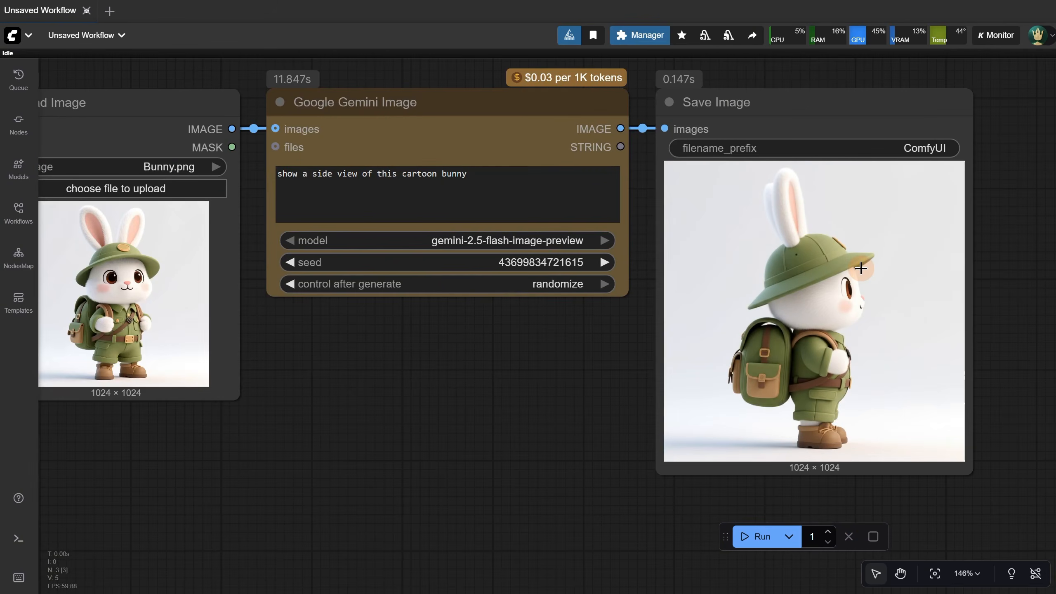
# Check the remaining API credit balance in the account details, then close them
pyautogui.click(1040, 36)
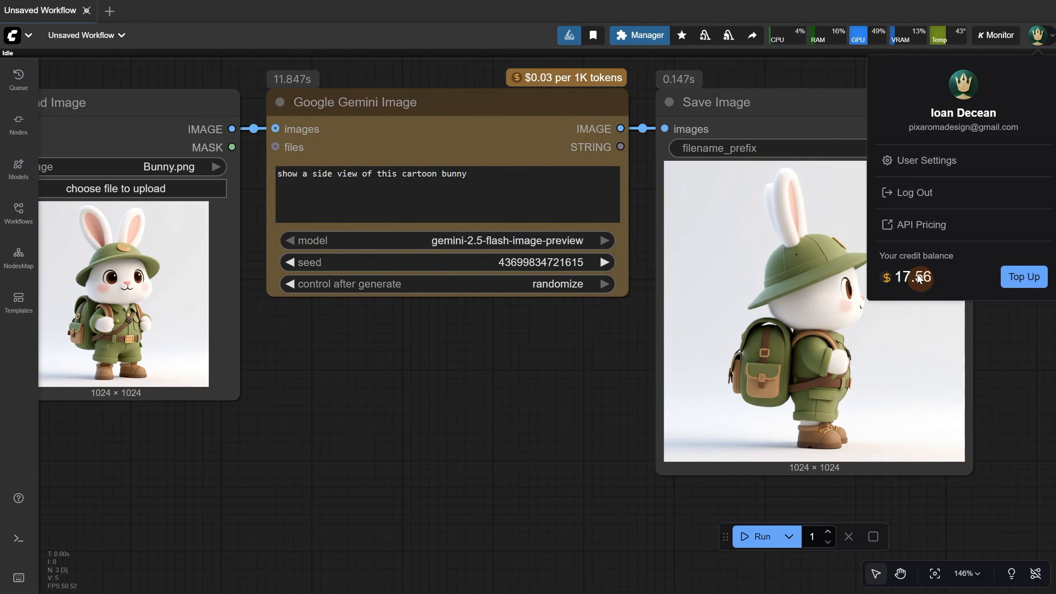
pyautogui.moveTo(917, 278); pyautogui.dragTo(927, 279)
pyautogui.click(596, 350)
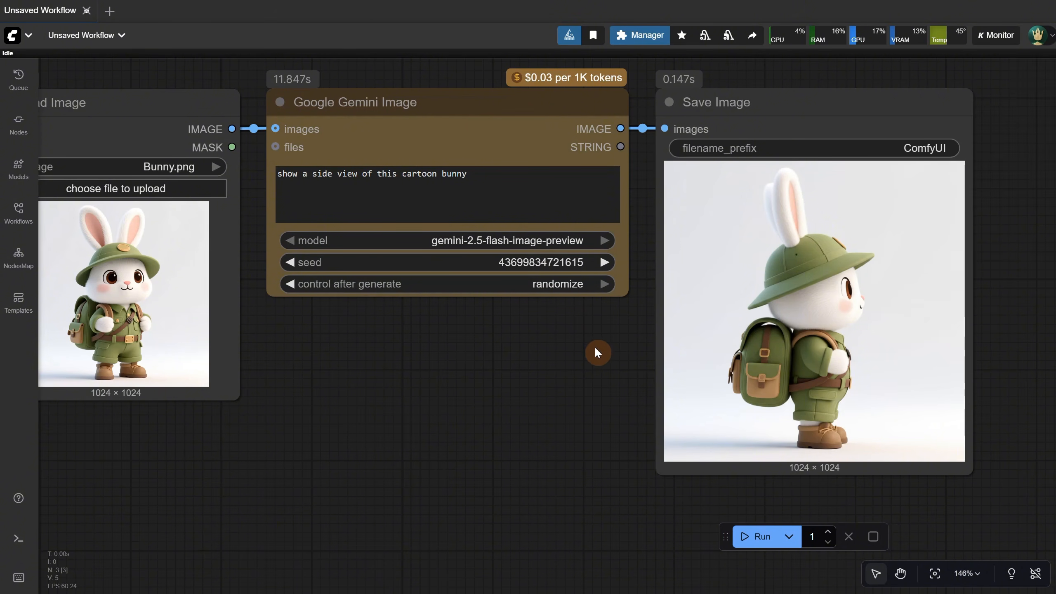
# Replace the input picture in the Load Image node with woman.png
pyautogui.click(488, 394)
pyautogui.moveTo(494, 398); pyautogui.dragTo(493, 406)
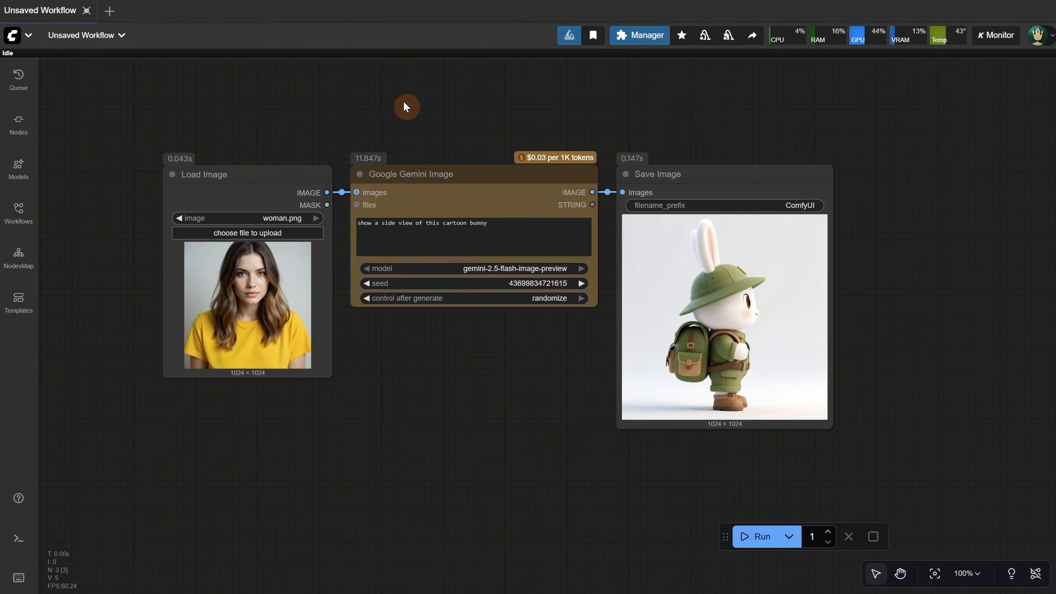
pyautogui.scroll(4, 396, 354)
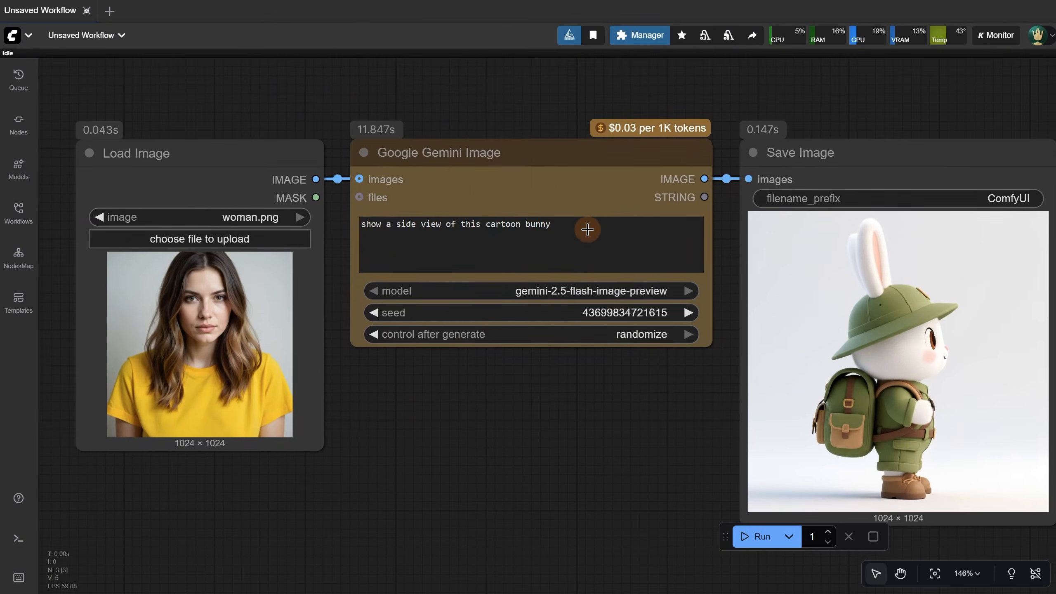
# Replace the Gemini prompt with "this woman is wearing a red dress and waling on a street in paris at night" and run the workflow
pyautogui.click(585, 229)
pyautogui.hotkey('ctrl', 'a')
pyautogui.write('th')
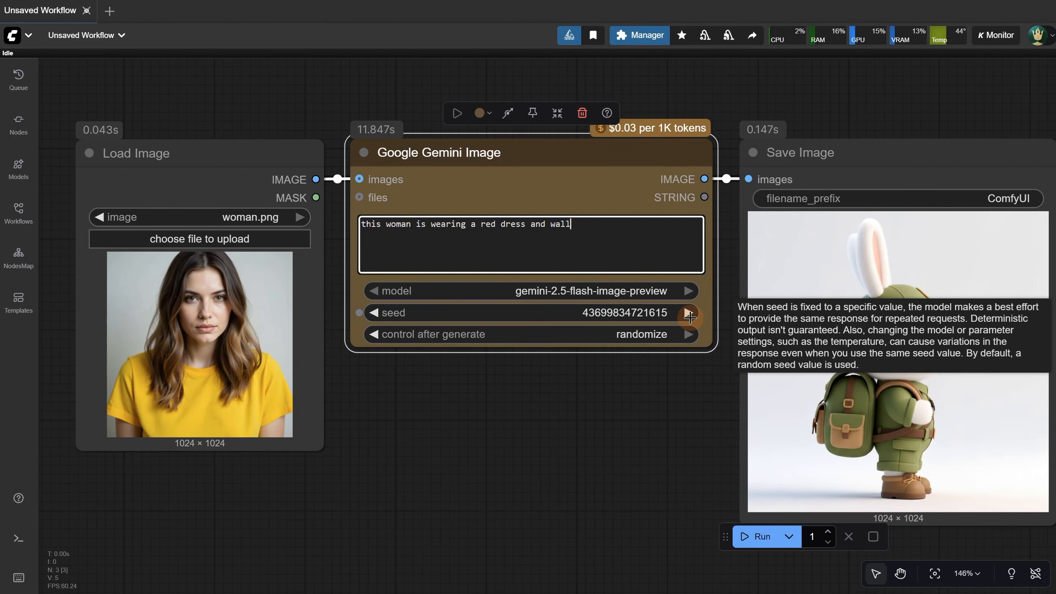
pyautogui.write('at night')
pyautogui.click(756, 536)
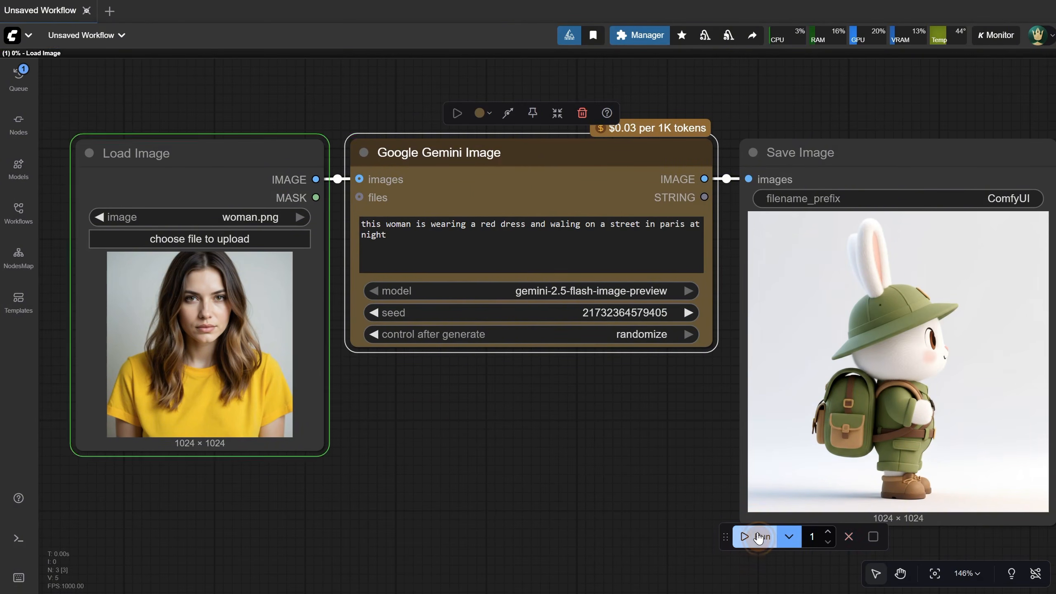
# Inspect the generated image of the woman in Paris up close, and check the prompt execution times in the logs
pyautogui.scroll(-1, 614, 417)
pyautogui.scroll(8, 964, 298)
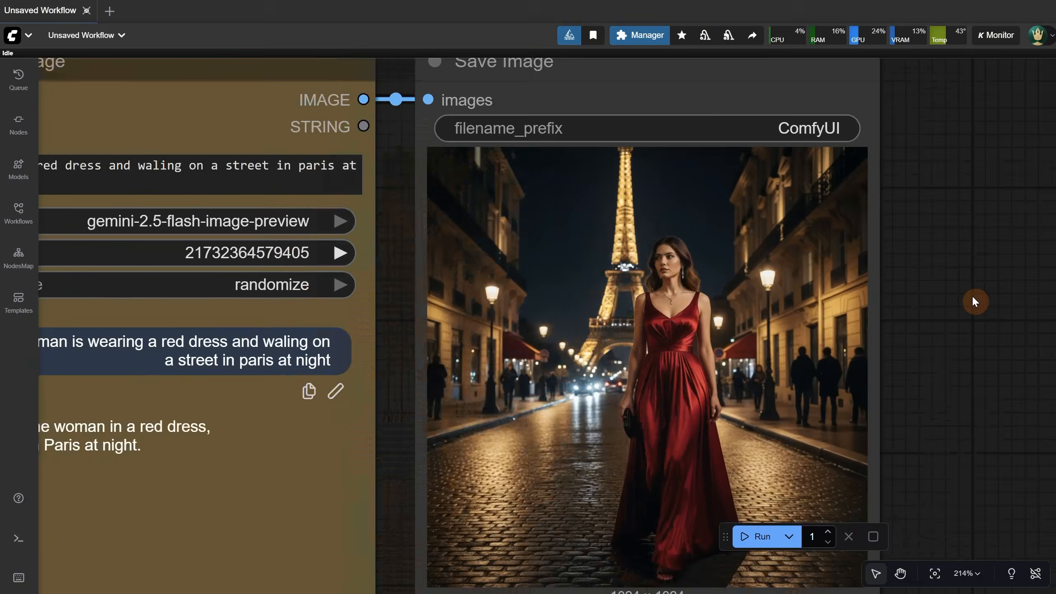
pyautogui.scroll(-5, 959, 296)
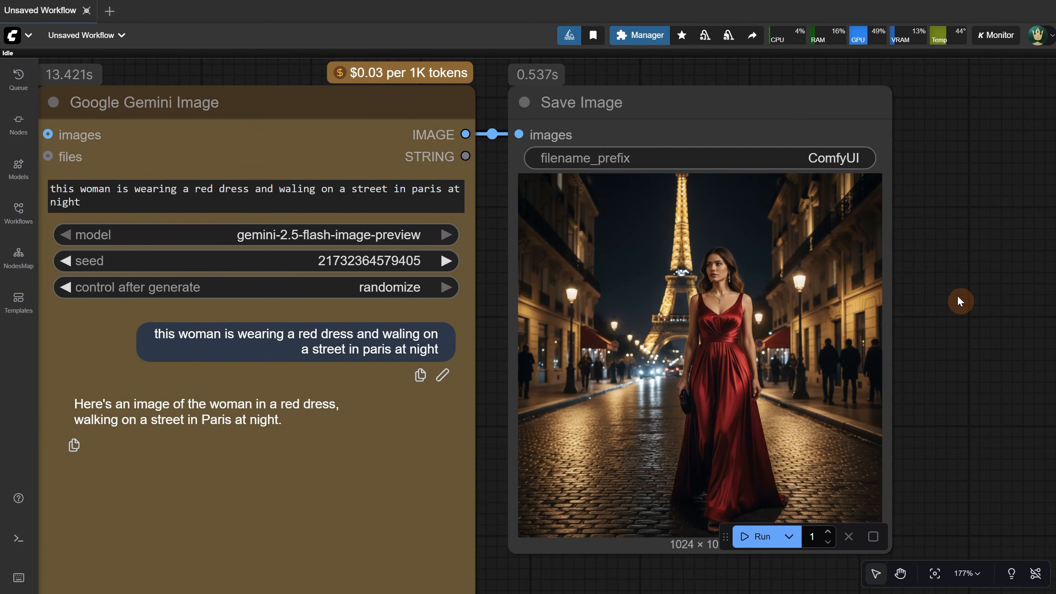
pyautogui.scroll(12, 676, 261)
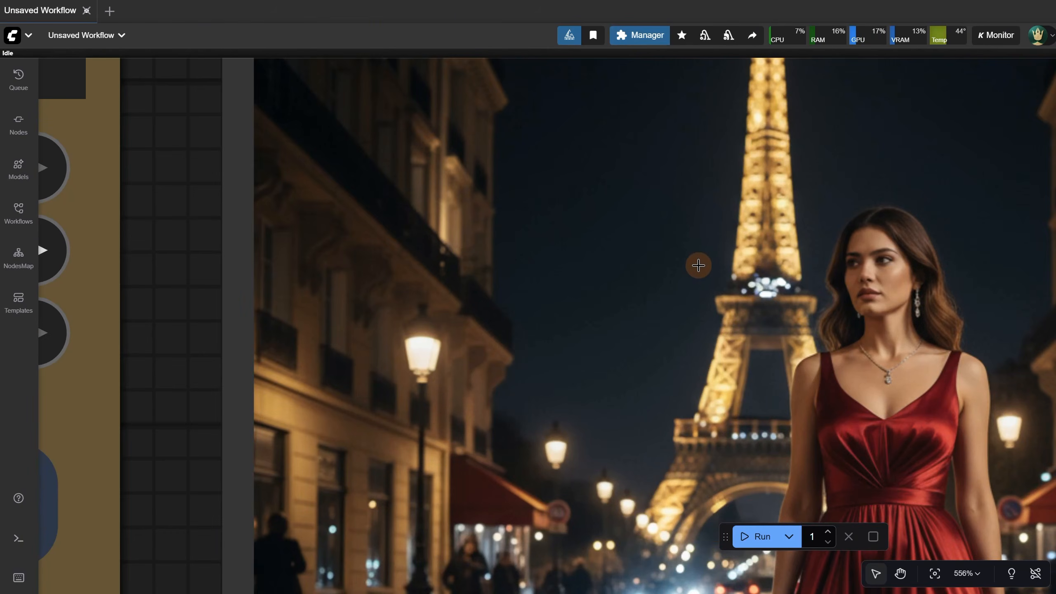
pyautogui.scroll(-15, 696, 265)
pyautogui.hotkey('ctrl', '`')
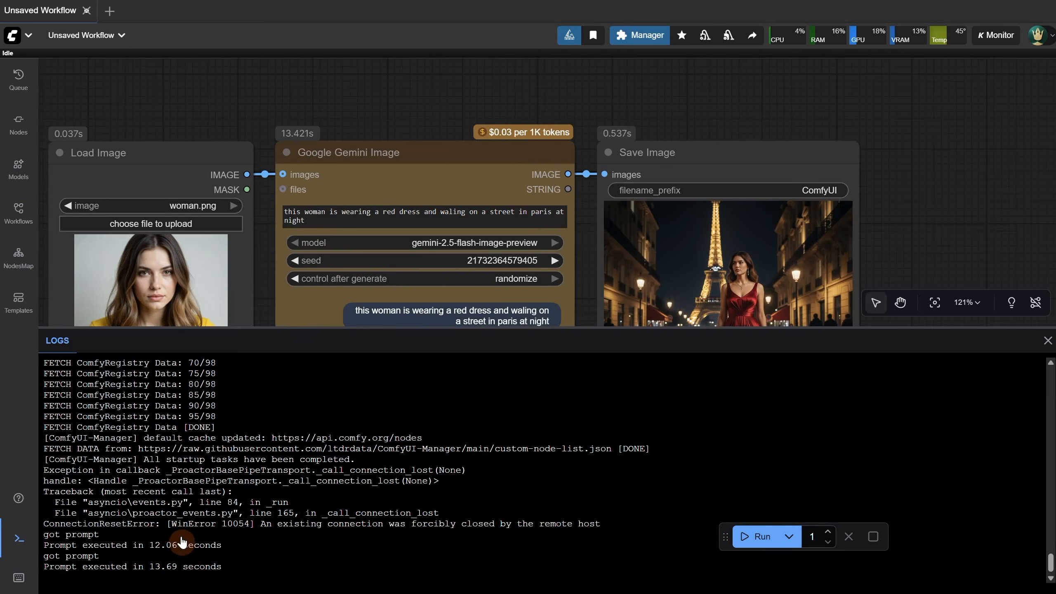
pyautogui.click(18, 538)
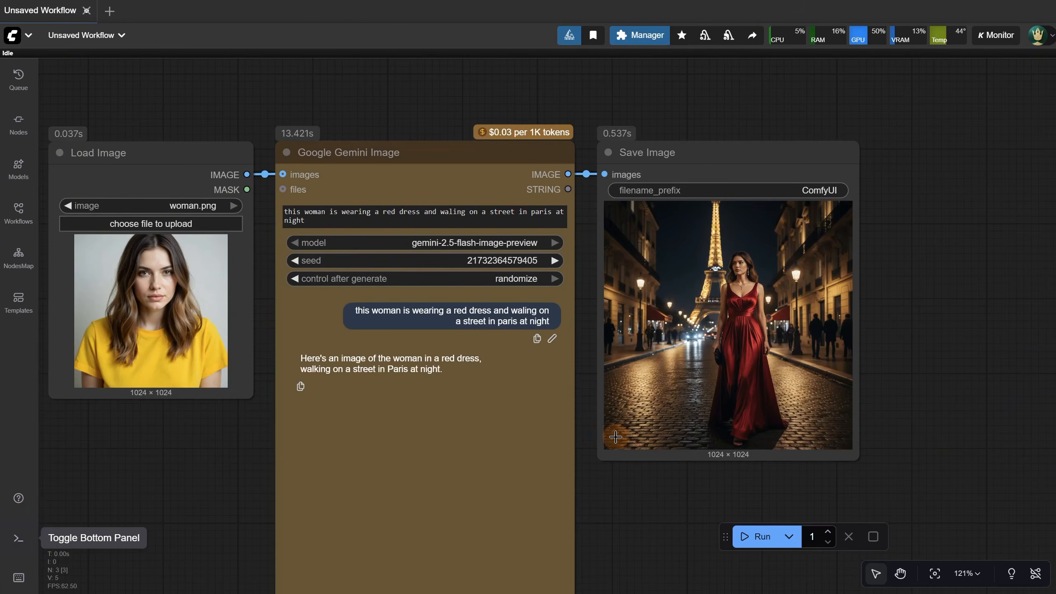
# Replace the Gemini prompt with "change the art style to 3d cartoon style, cute, keep her feautures" and run the workflow
pyautogui.scroll(3, 650, 487)
pyautogui.scroll(-4, 753, 474)
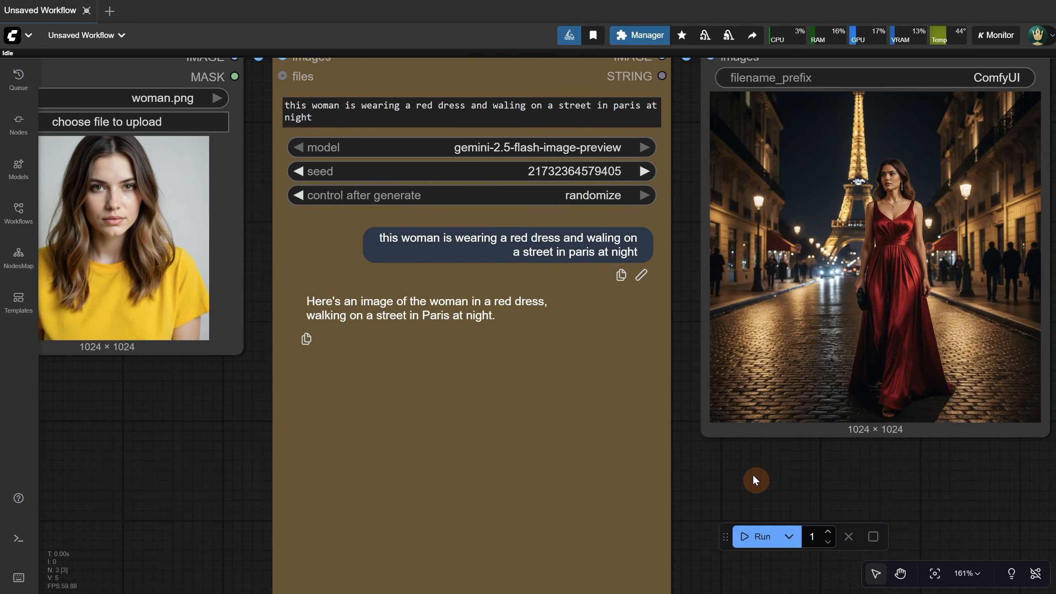
pyautogui.scroll(1, 761, 479)
pyautogui.scroll(1, 455, 208)
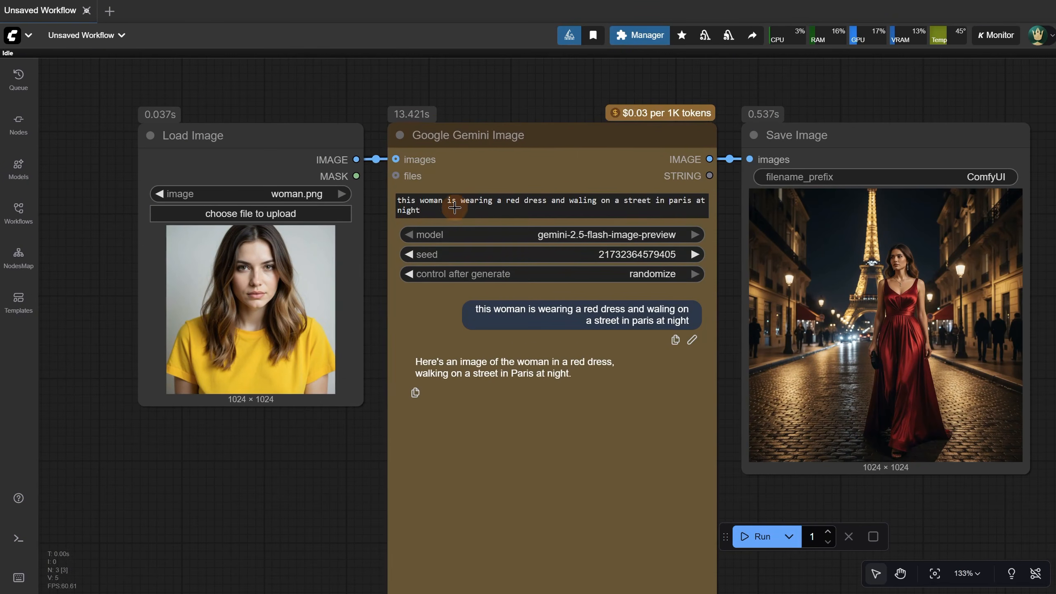
pyautogui.click(628, 196)
pyautogui.hotkey('ctrl', 'a')
pyautogui.press('BackSpace')
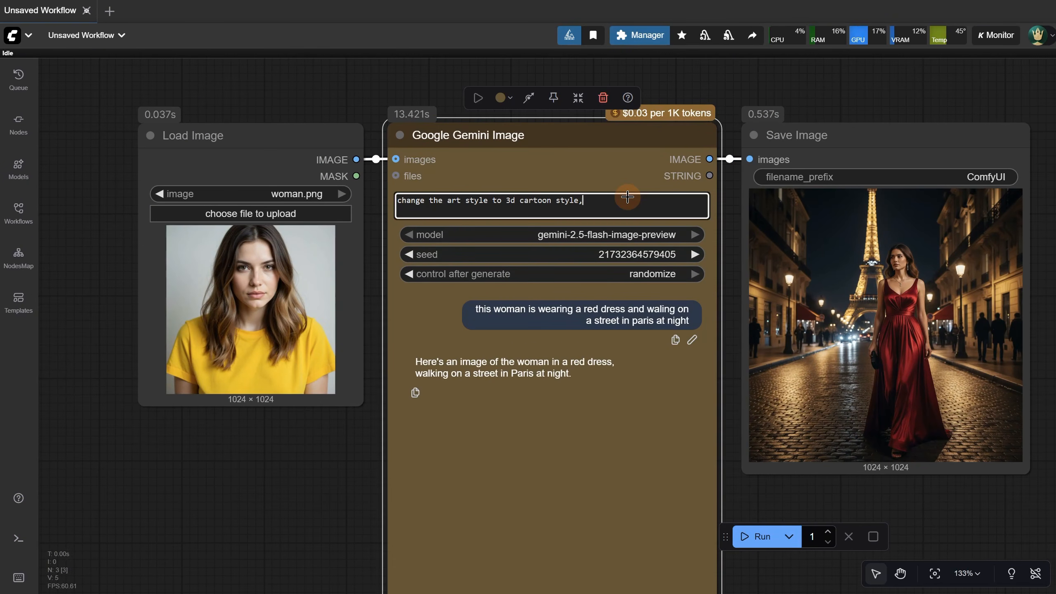
pyautogui.write('cute, keep her feautu')
pyautogui.write('res')
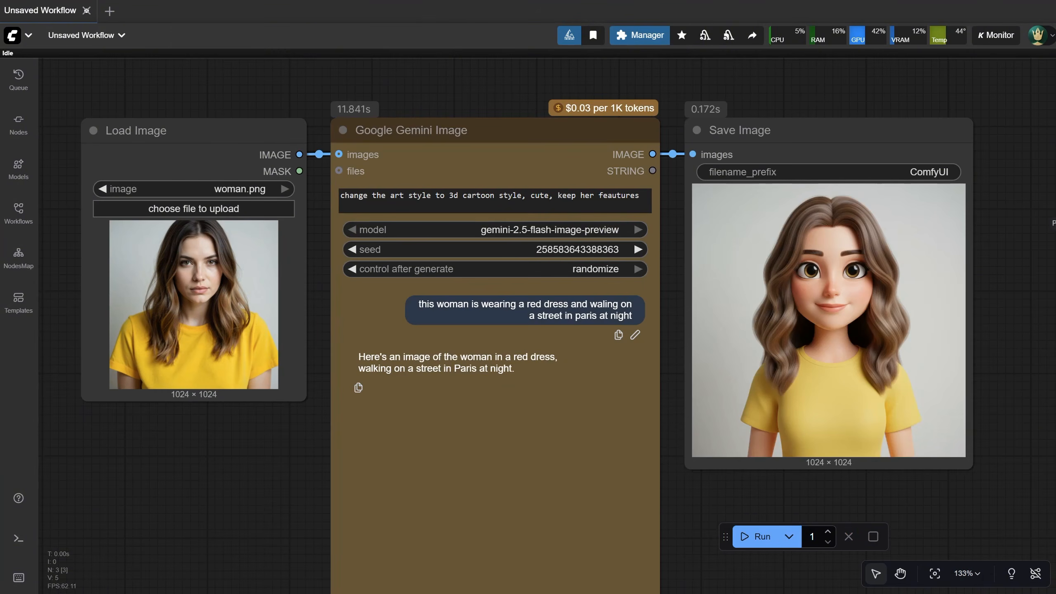
# Extend the cartoon prompt with ", i want to be very similar to the original just cartoon" and run the workflow again
pyautogui.click(648, 198)
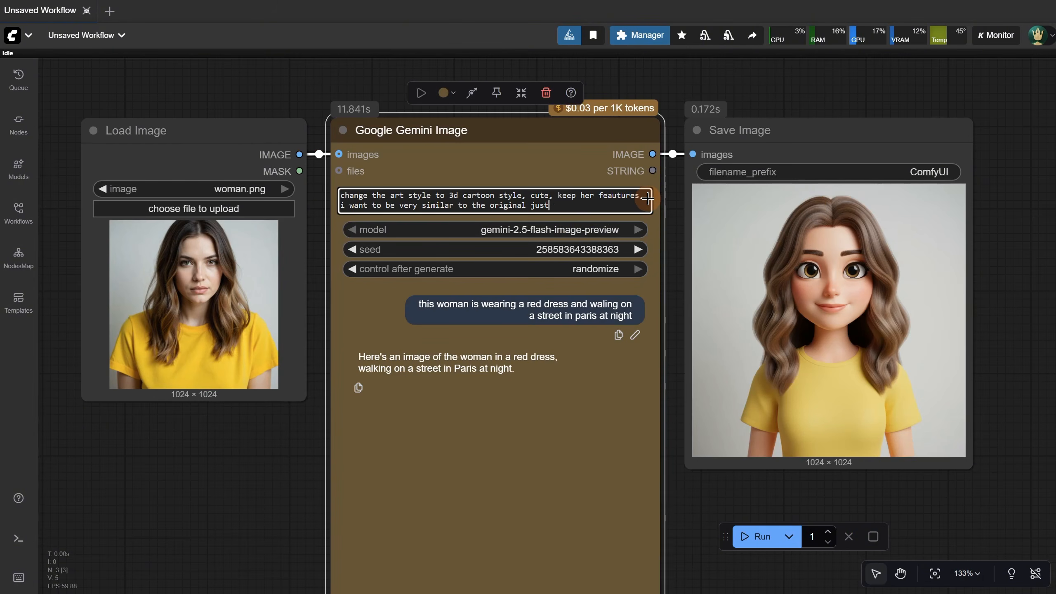
pyautogui.write('cartoon')
pyautogui.click(755, 540)
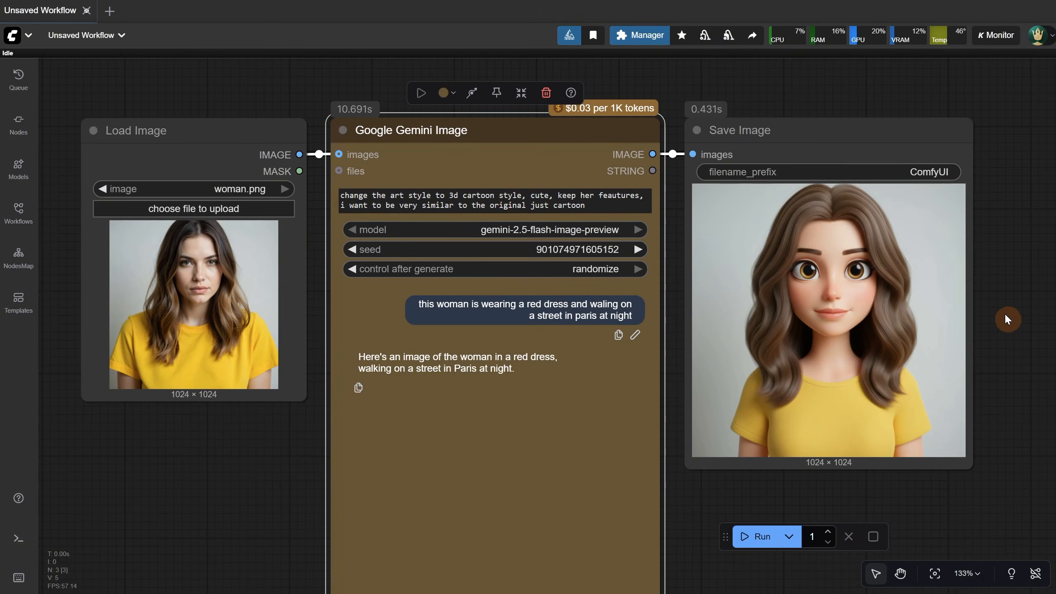
# Move the Load Image node farther from the Gemini node and place a duplicate of it underneath
pyautogui.scroll(-5, 1006, 313)
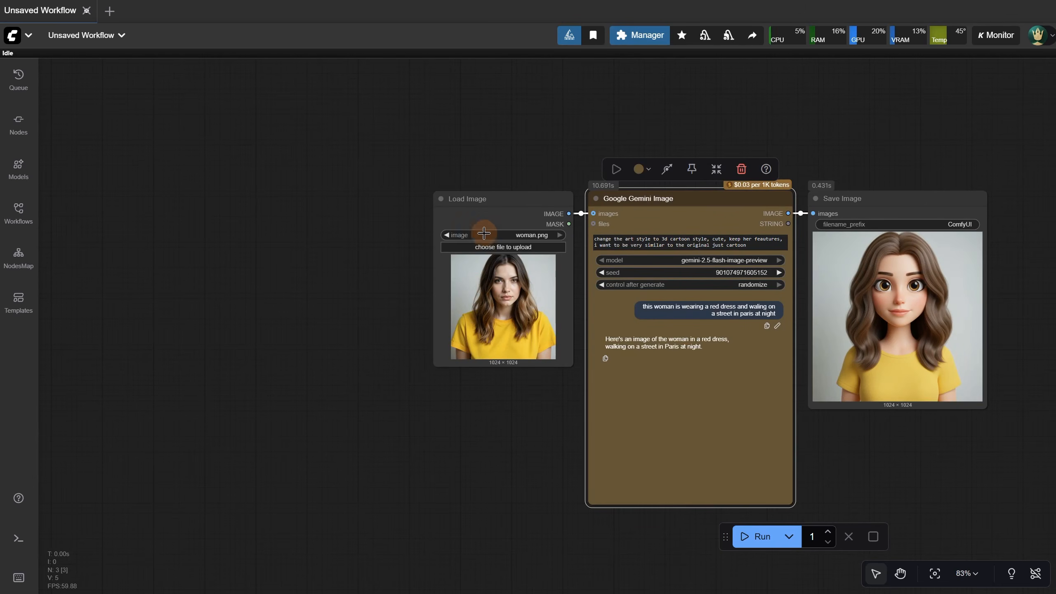
pyautogui.moveTo(506, 215); pyautogui.dragTo(281, 369)
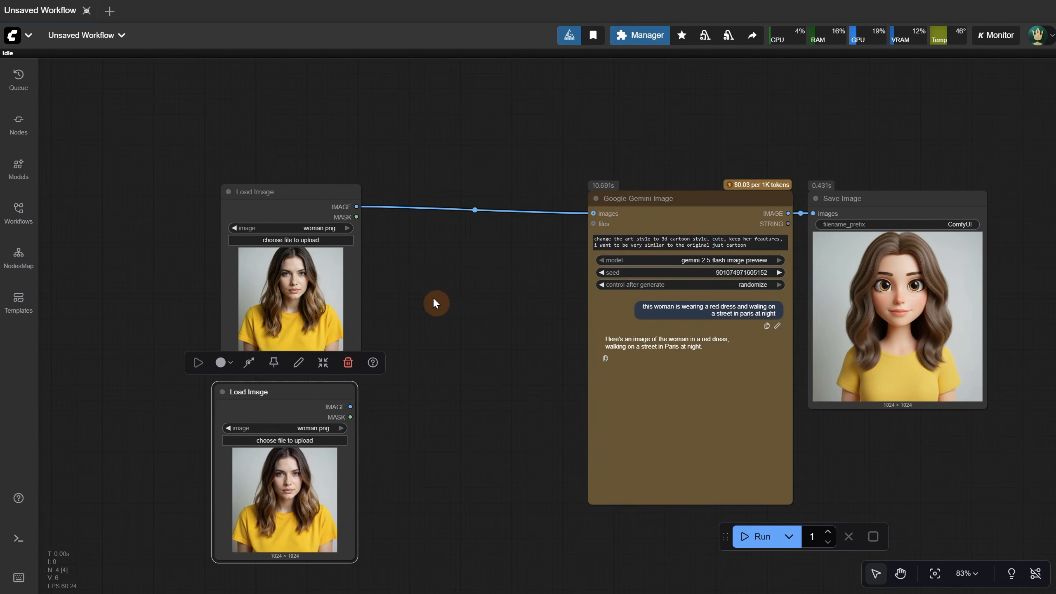
# Add a Batch Images node and place it between the upper Load Image node and the Google Gemini Image node
pyautogui.doubleClick(433, 297)
pyautogui.write('n')
pyautogui.press('BackSpace')
pyautogui.write('batch')
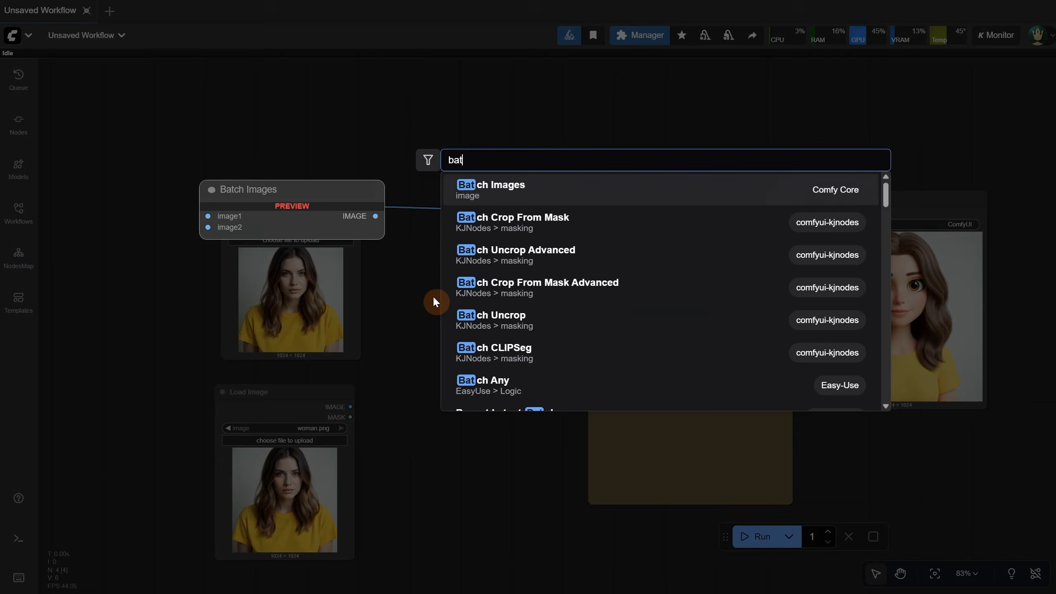
pyautogui.click(517, 203)
pyautogui.click(436, 285)
pyautogui.moveTo(437, 285); pyautogui.dragTo(406, 240)
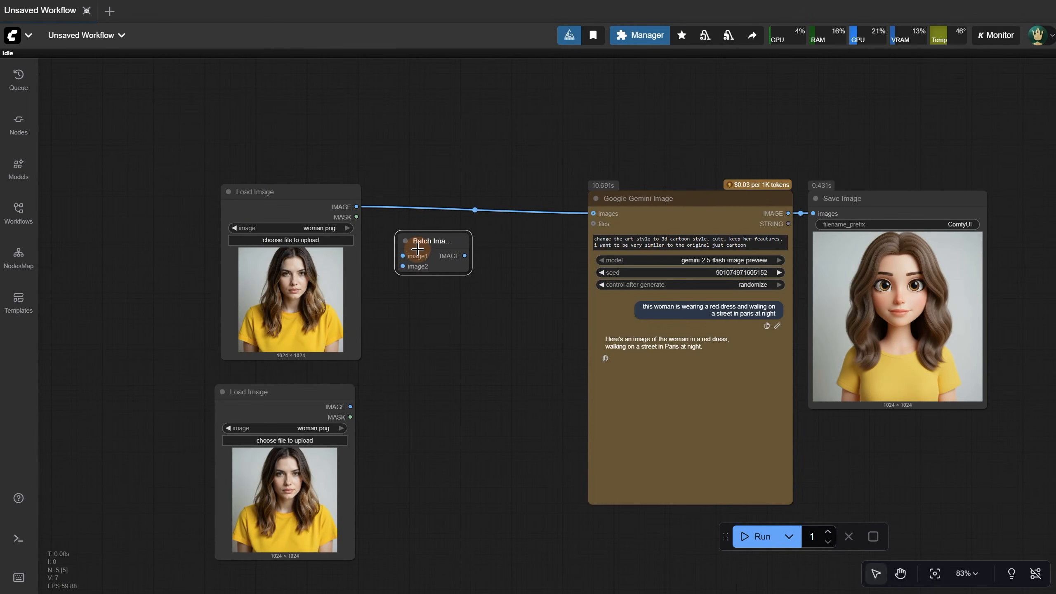
# Connect the upper and lower loaded images to the batch node's image1 and image2, and its output to the Gemini node's images input
pyautogui.moveTo(357, 205); pyautogui.dragTo(406, 254)
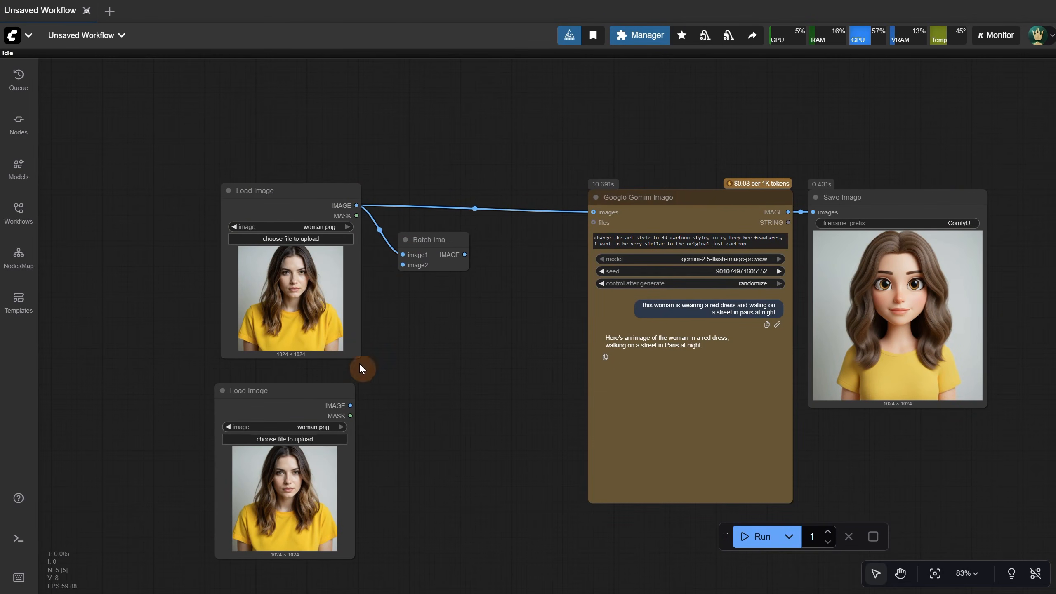
pyautogui.moveTo(351, 406); pyautogui.dragTo(403, 265)
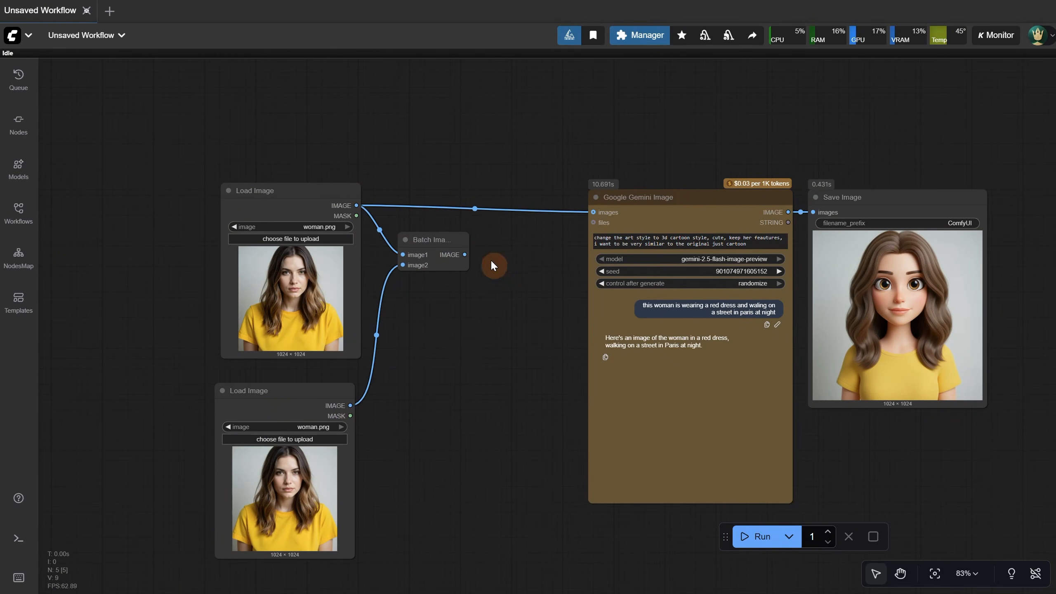
pyautogui.moveTo(464, 254); pyautogui.dragTo(593, 212)
# Move the Batch Images node closer to the Gemini node and stack the two Load Image nodes beside it
pyautogui.moveTo(436, 241); pyautogui.dragTo(528, 211)
pyautogui.moveTo(285, 190); pyautogui.dragTo(373, 127)
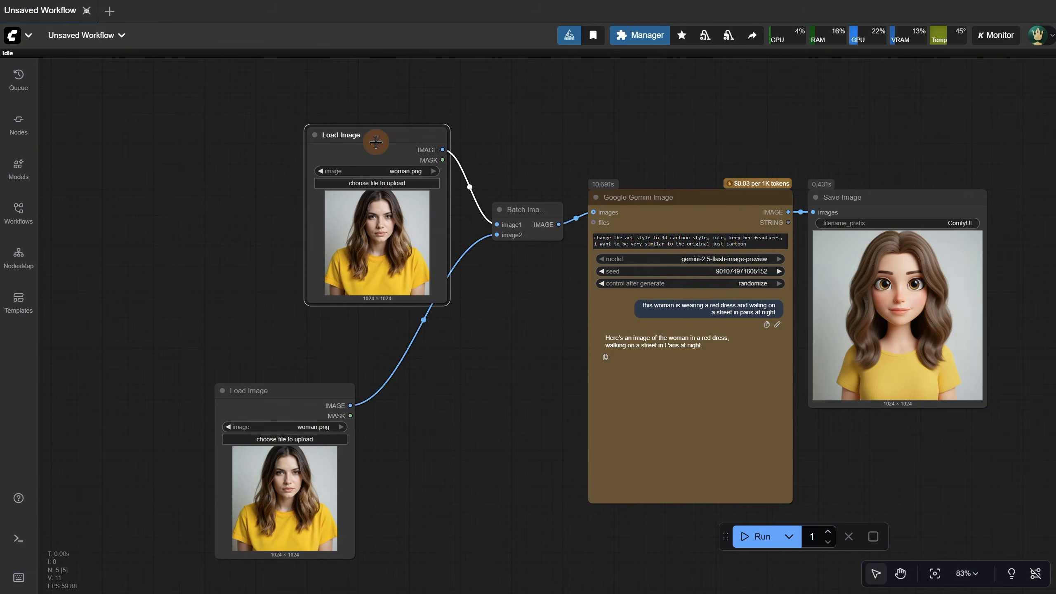
pyautogui.moveTo(314, 391); pyautogui.dragTo(403, 322)
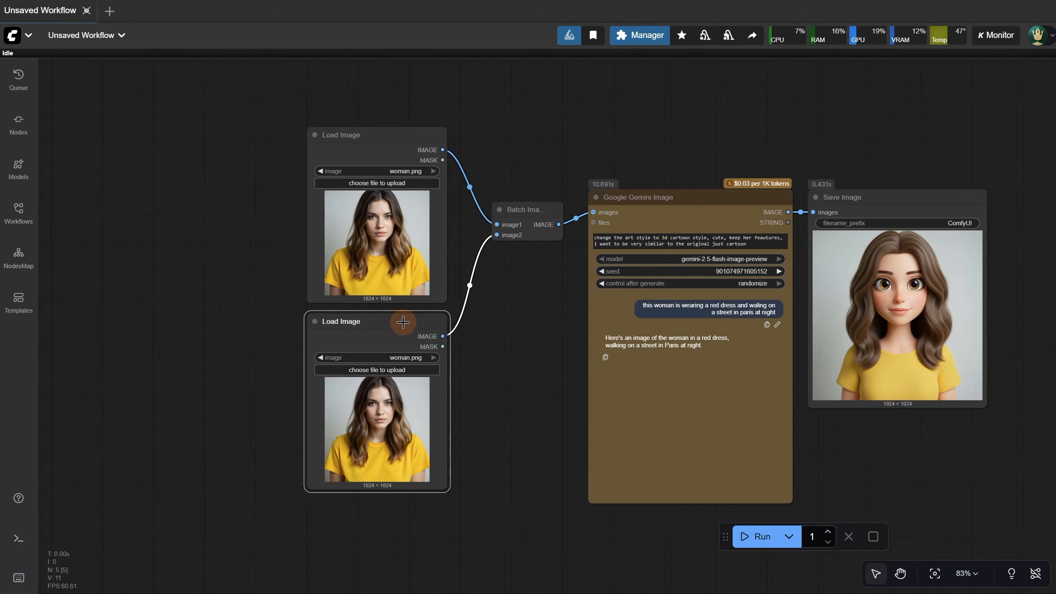
# Load man.png into the lower Load Image node
pyautogui.click(387, 369)
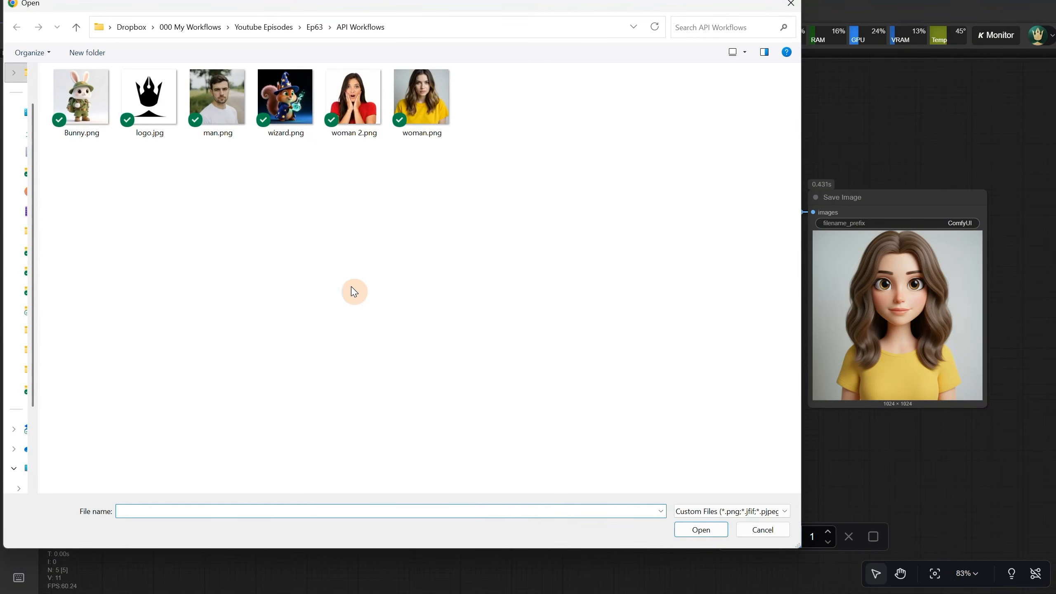
pyautogui.doubleClick(217, 95)
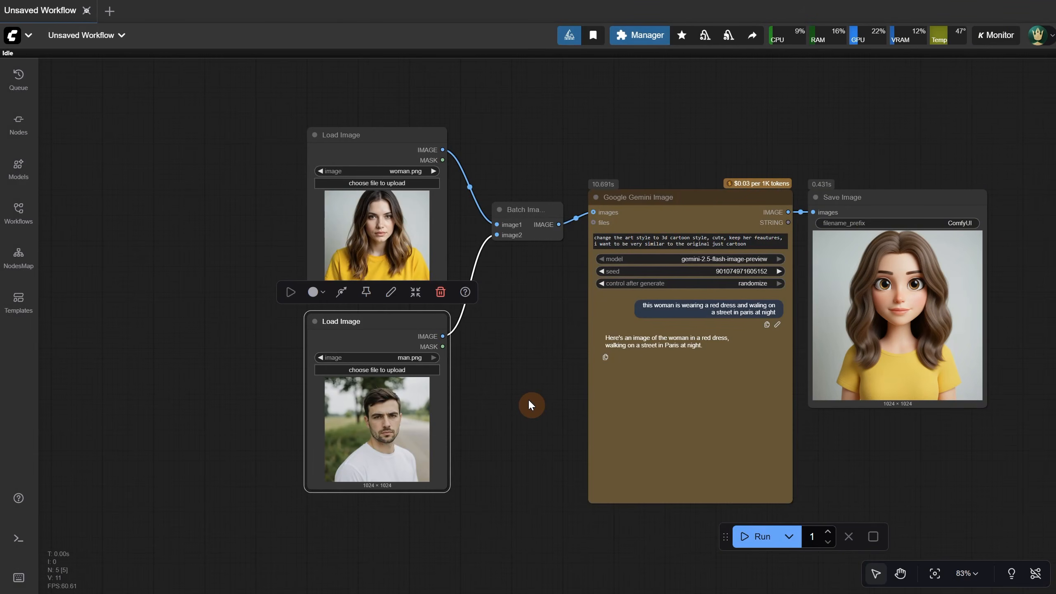
pyautogui.click(529, 401)
# Load man.png into the upper Load Image node and woman.png into the lower one
pyautogui.click(383, 183)
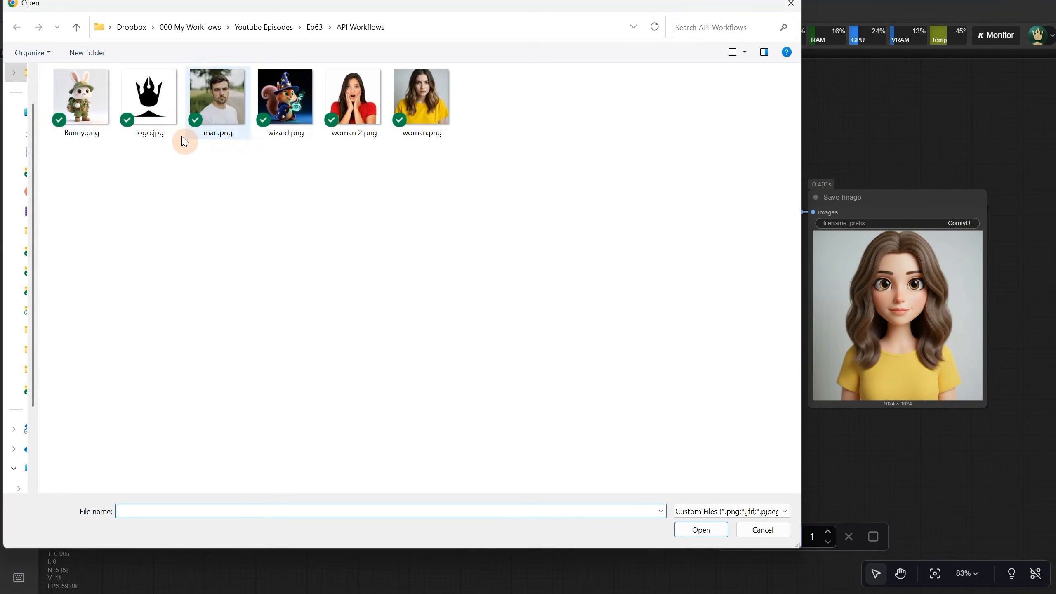
pyautogui.doubleClick(218, 112)
pyautogui.click(403, 369)
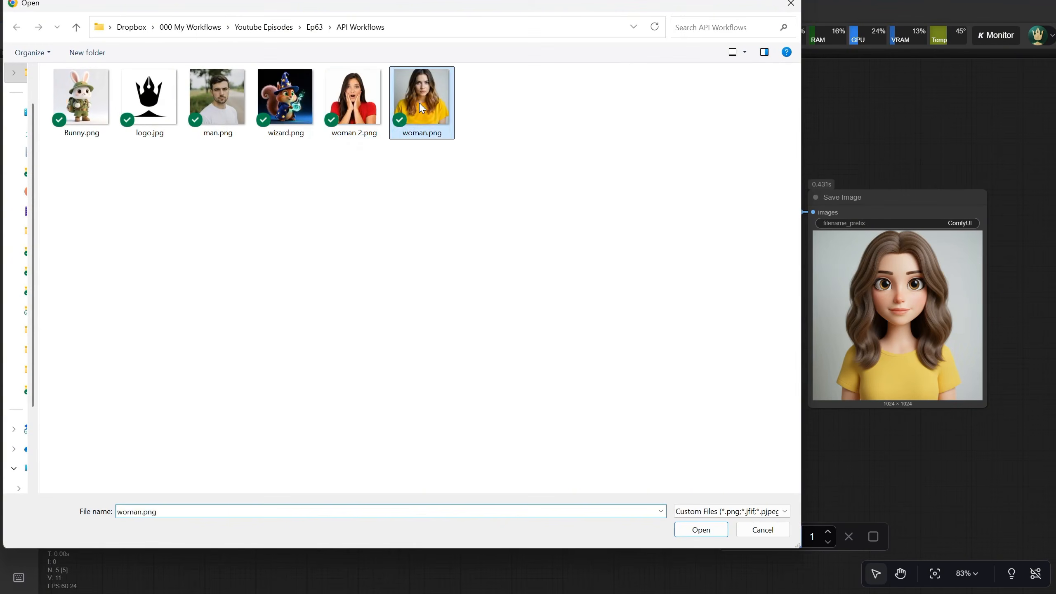
pyautogui.doubleClick(419, 99)
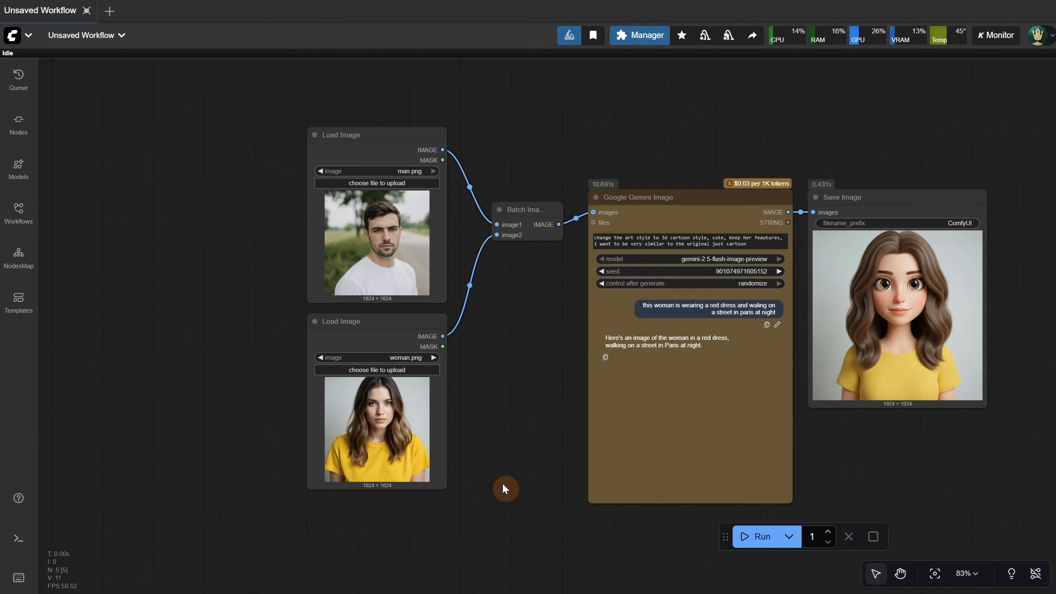
# Replace the Gemini prompt with "selfie of the man and the woman, in a jungle, realistic selfie photo" and run the workflow
pyautogui.scroll(4, 535, 299)
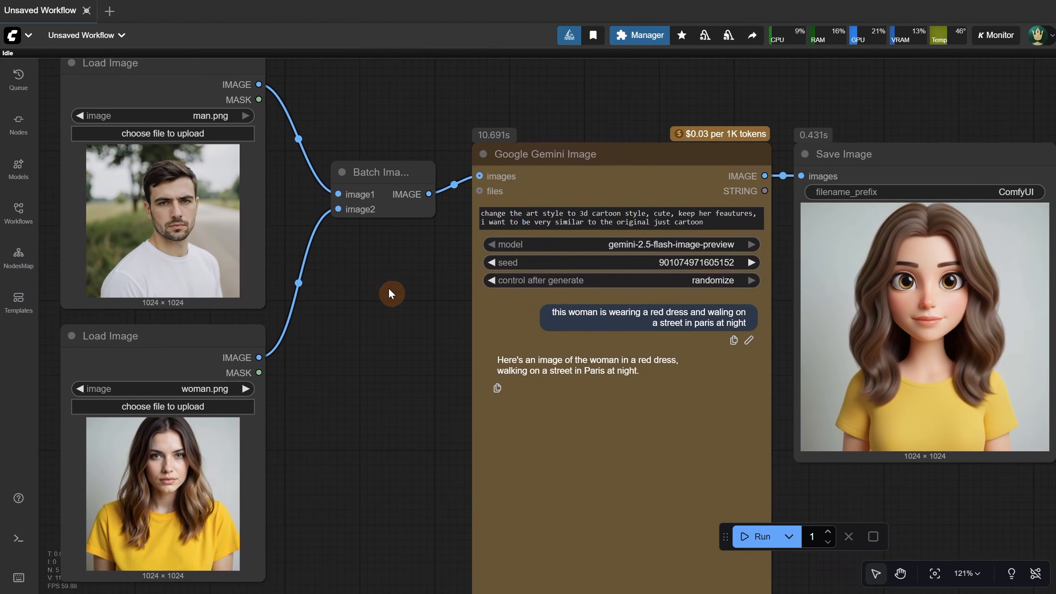
pyautogui.click(540, 222)
pyautogui.hotkey('ctrl', 'a')
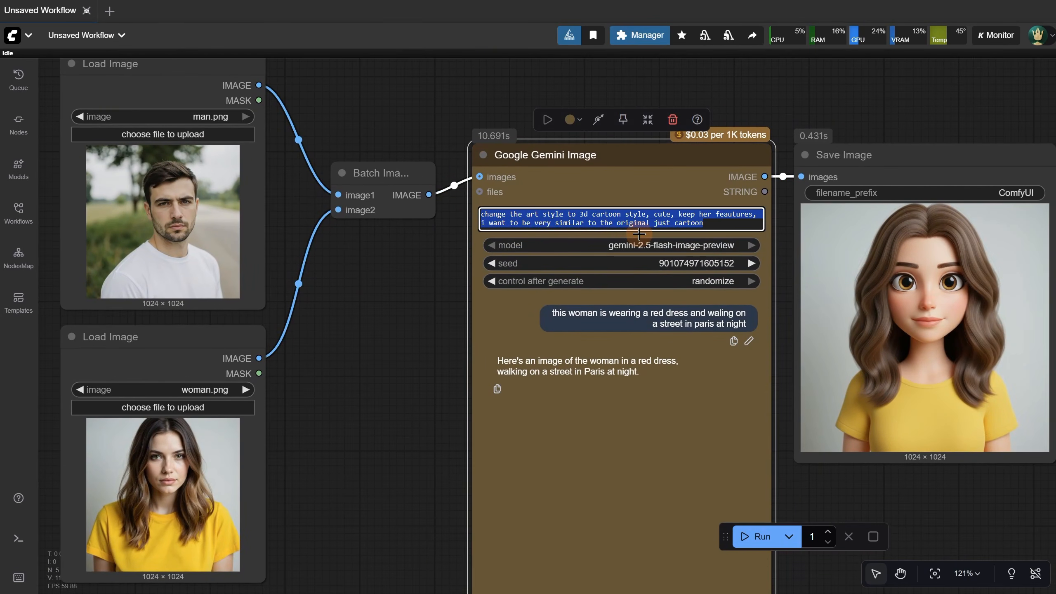
pyautogui.write('se')
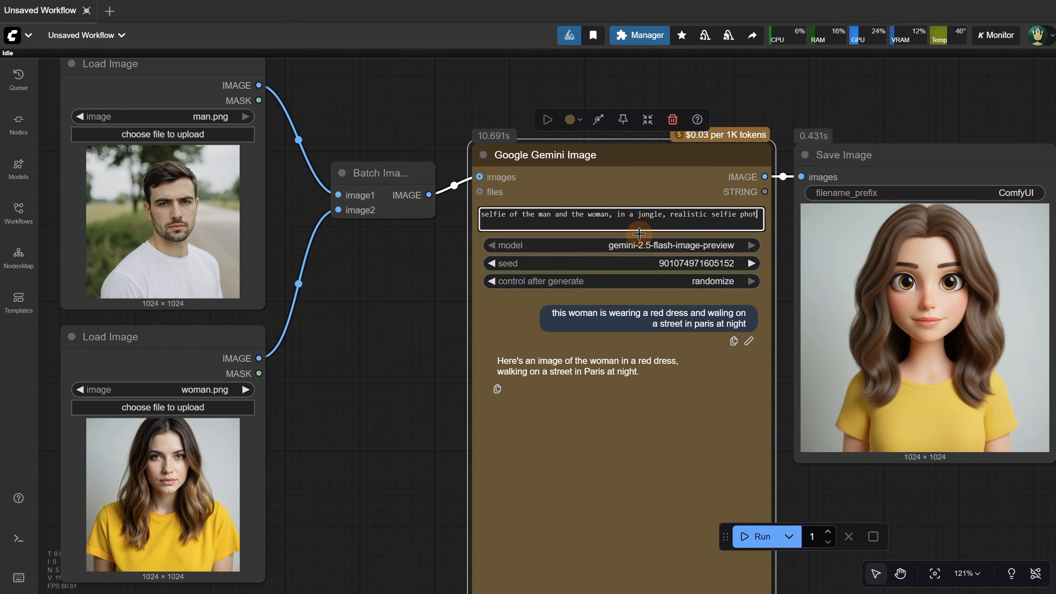
pyautogui.hotkey('ctrl', 'Return')
pyautogui.scroll(-3, 409, 355)
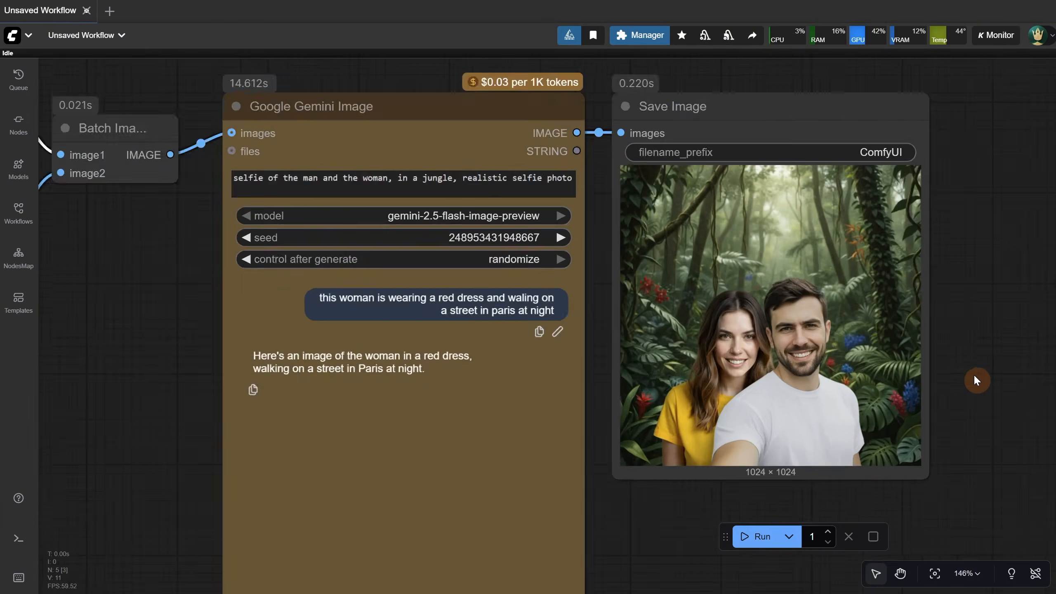
# Inspect the generated jungle selfie up close, then rerun the workflow with the same prompt and inspect the second version
pyautogui.scroll(7, 971, 367)
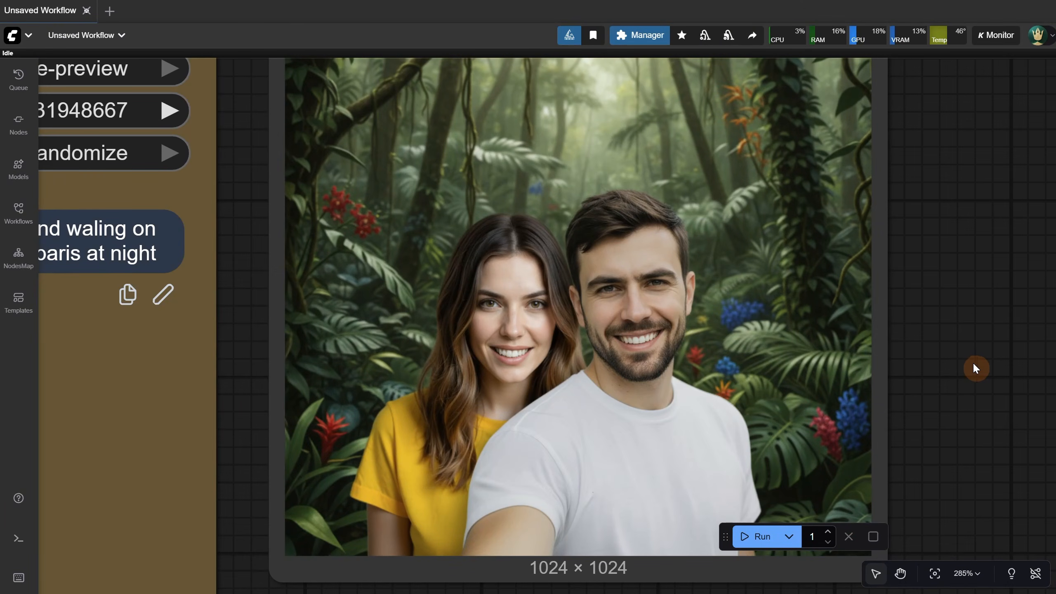
pyautogui.scroll(-7, 972, 366)
pyautogui.click(759, 536)
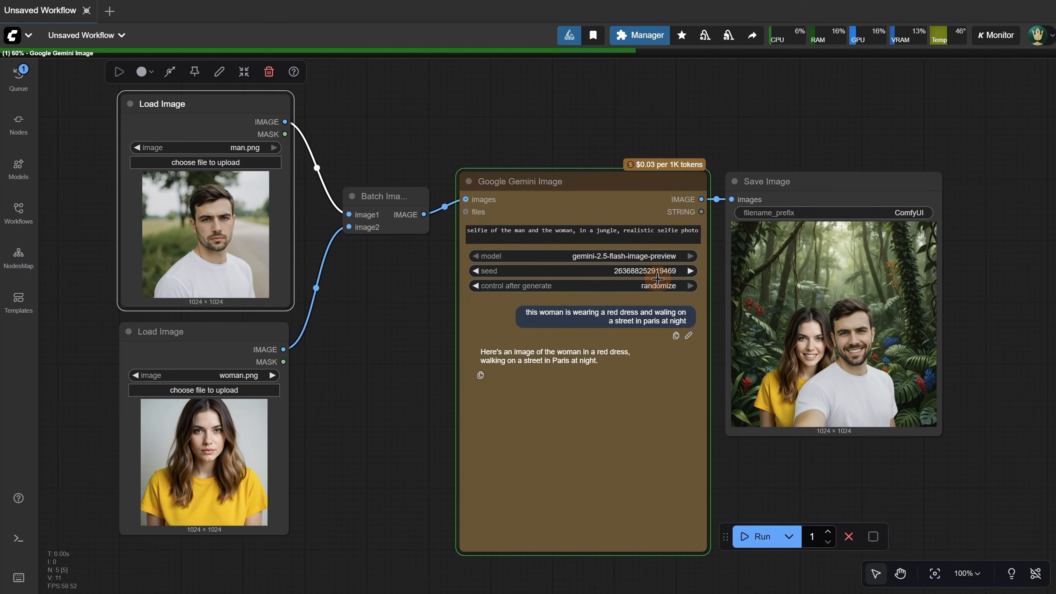
pyautogui.scroll(10, 983, 297)
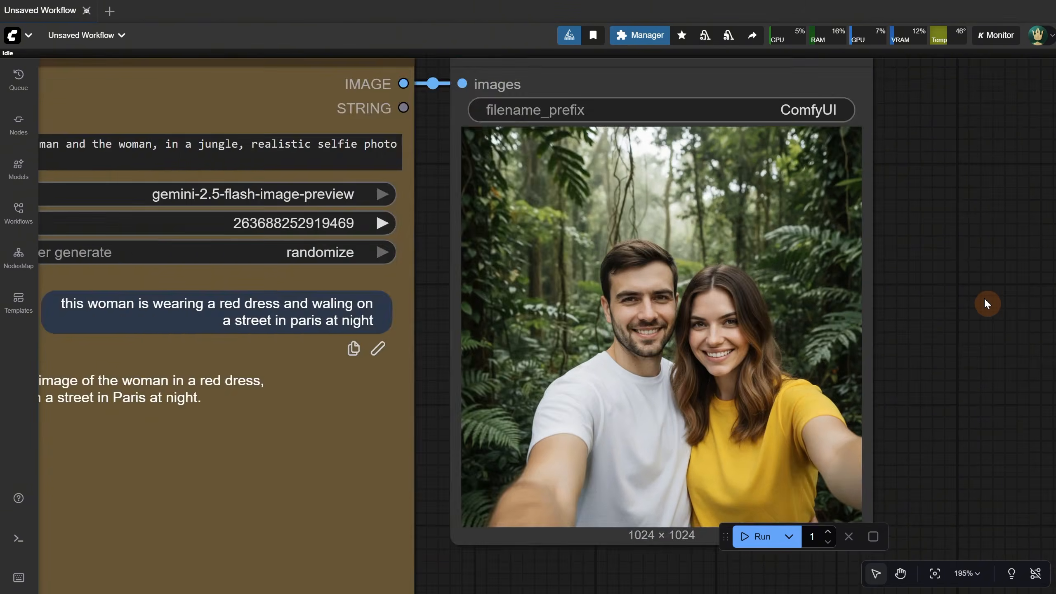
pyautogui.scroll(-10, 976, 298)
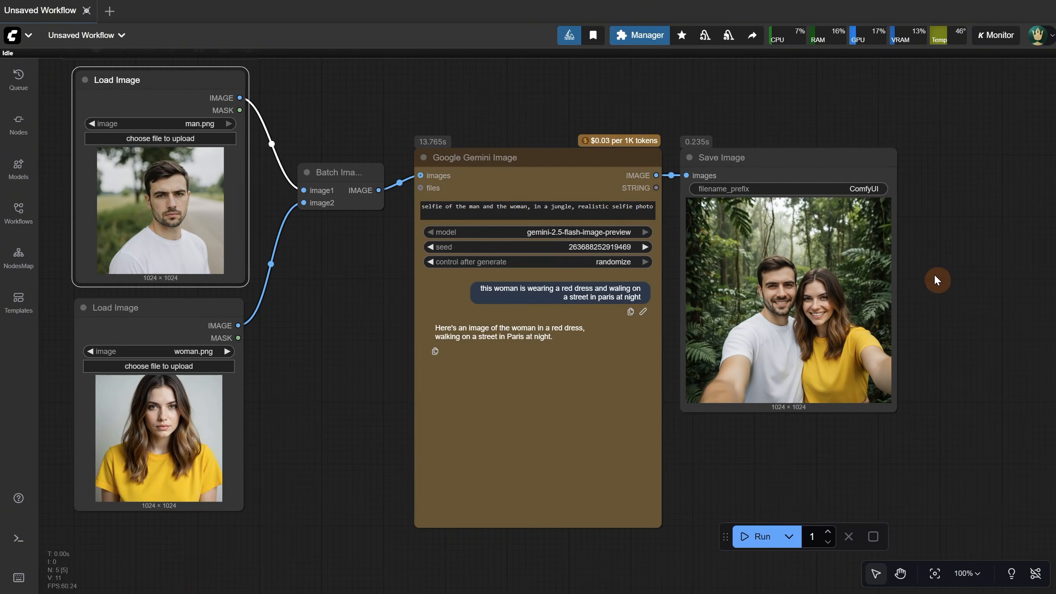
pyautogui.moveTo(944, 277); pyautogui.dragTo(949, 270)
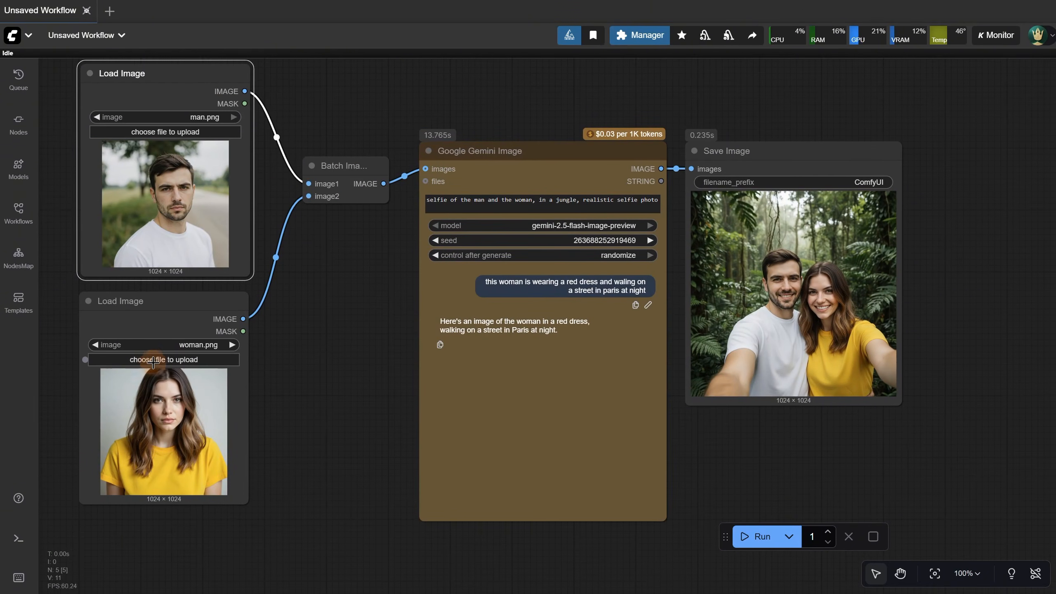
# Load logo.jpg as the second image and set the prompt to "add the logo on the man tshirt, the man is walking on a modern street in new york"
pyautogui.click(160, 360)
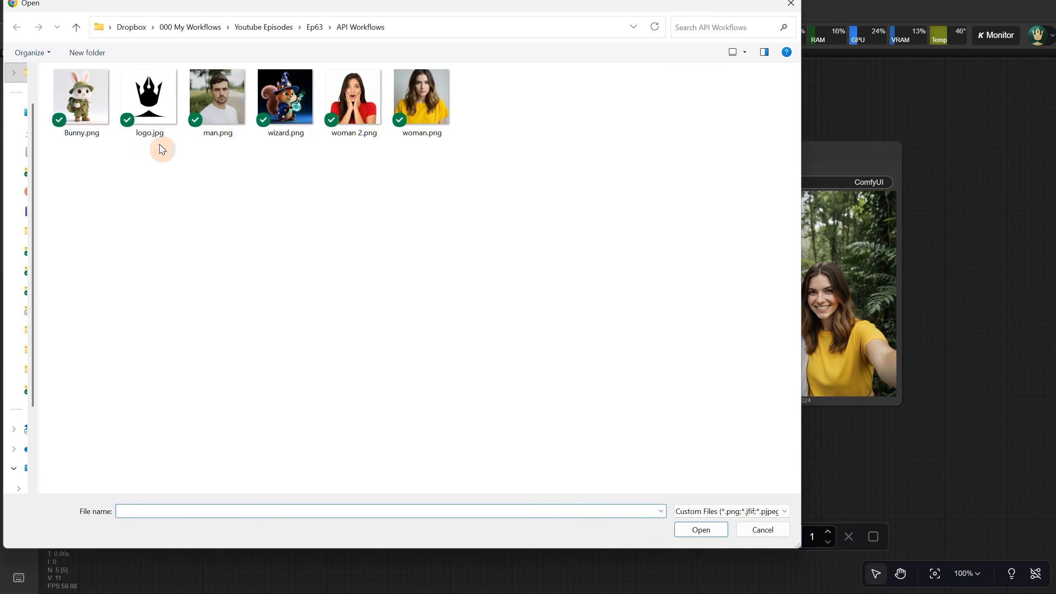
pyautogui.click(151, 115)
pyautogui.doubleClick(151, 115)
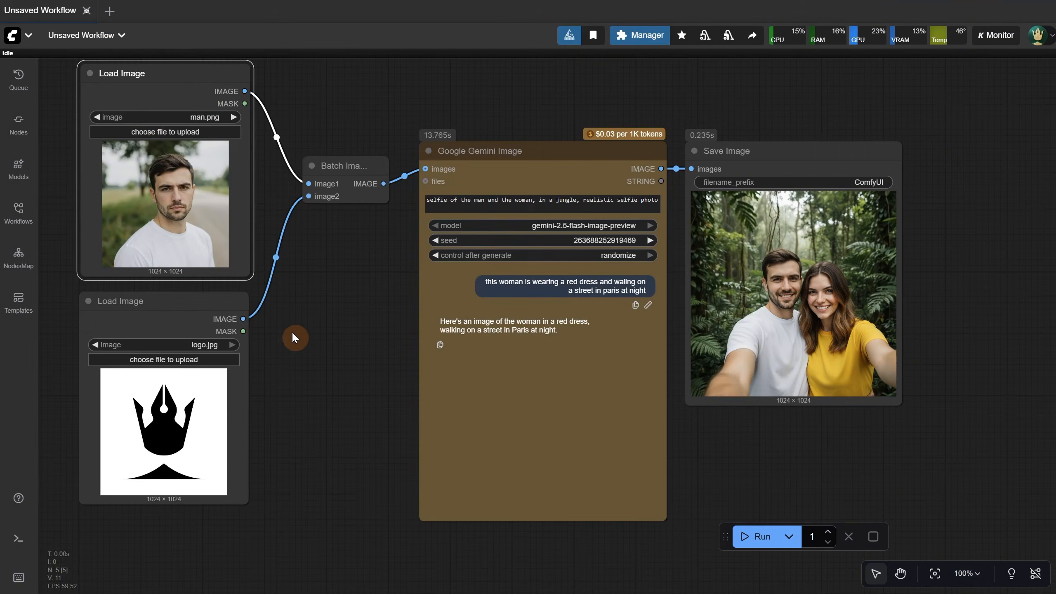
pyautogui.click(500, 241)
pyautogui.write('add')
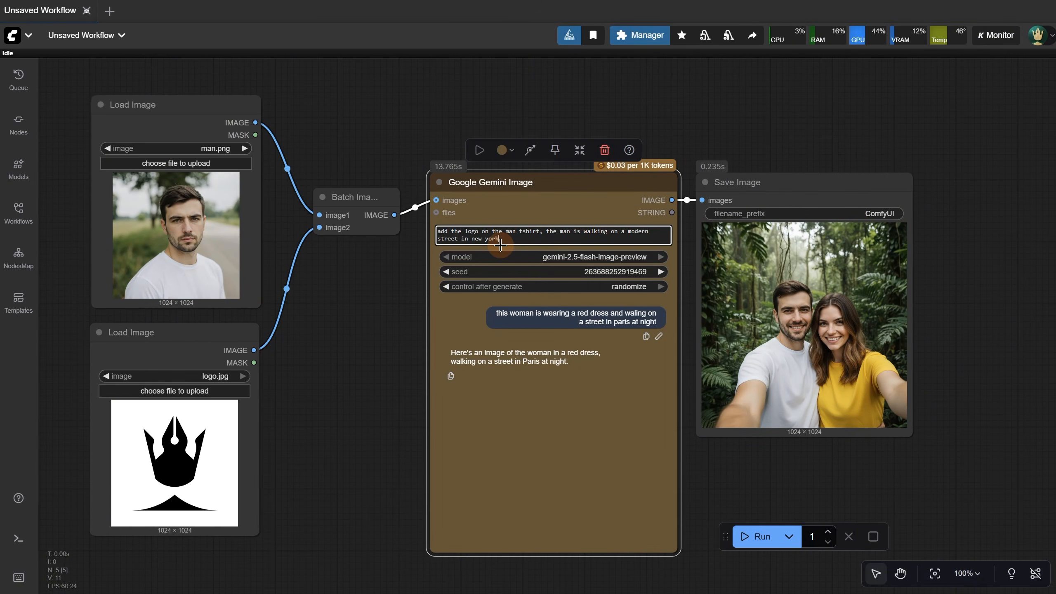
# Extend the prompt with ", and the logo should be red", run the workflow and inspect the generated T-shirt image
pyautogui.write(', and the logo should be red')
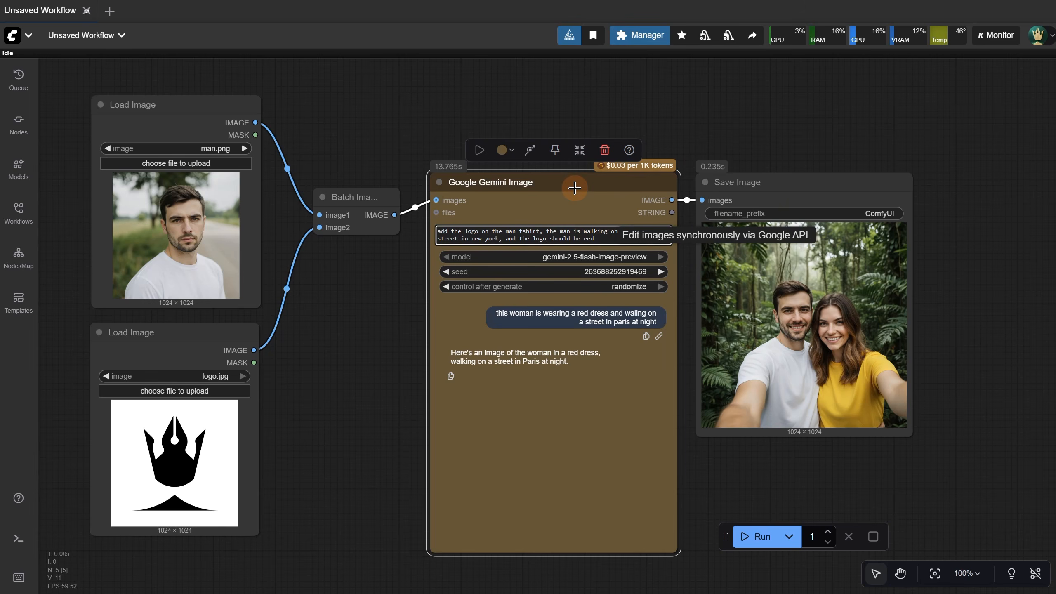
pyautogui.click(751, 537)
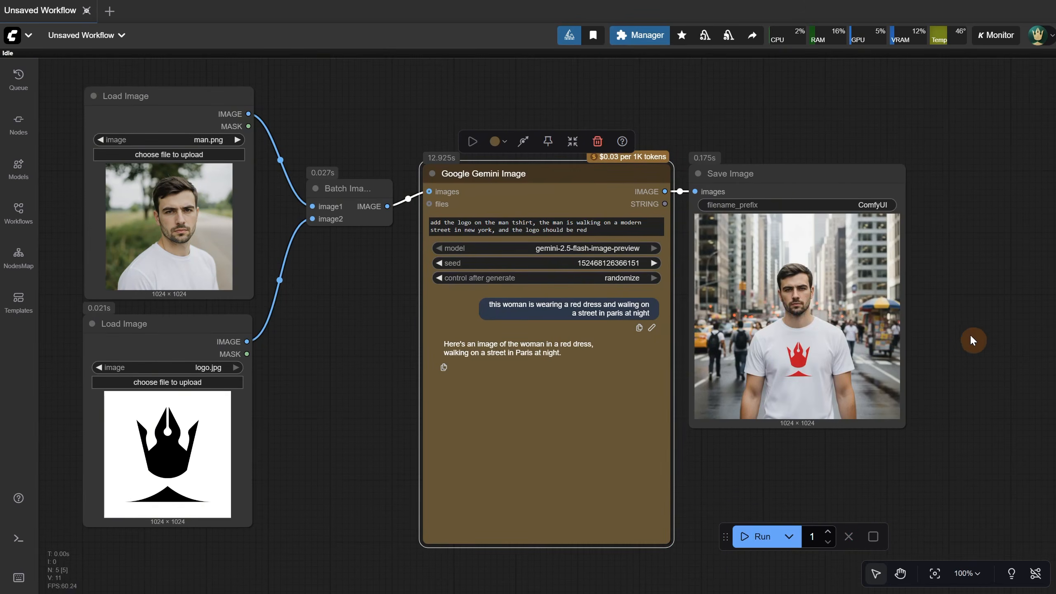
pyautogui.scroll(4, 971, 337)
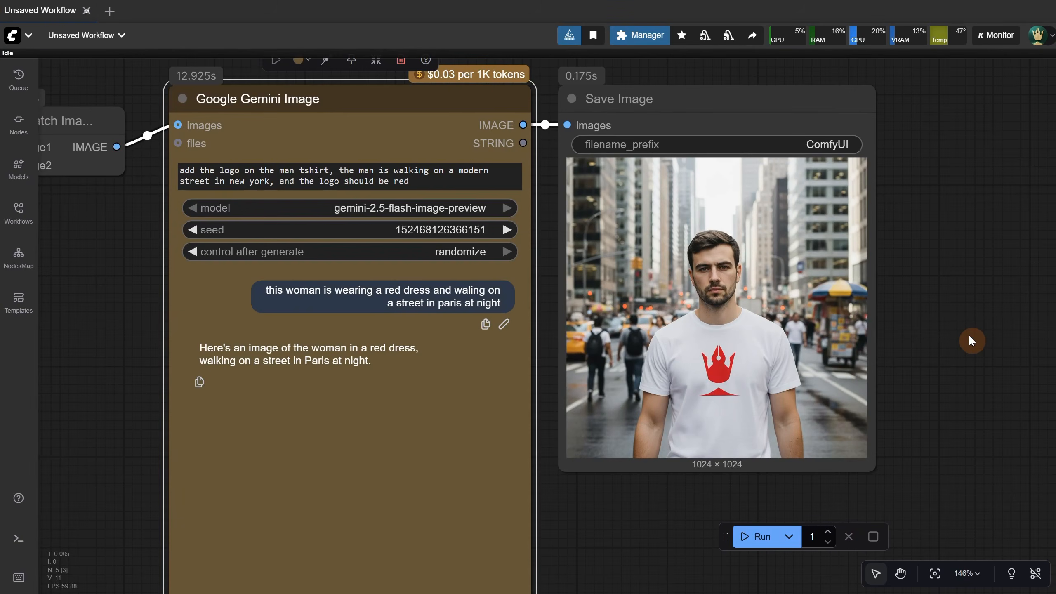
pyautogui.scroll(-5, 972, 332)
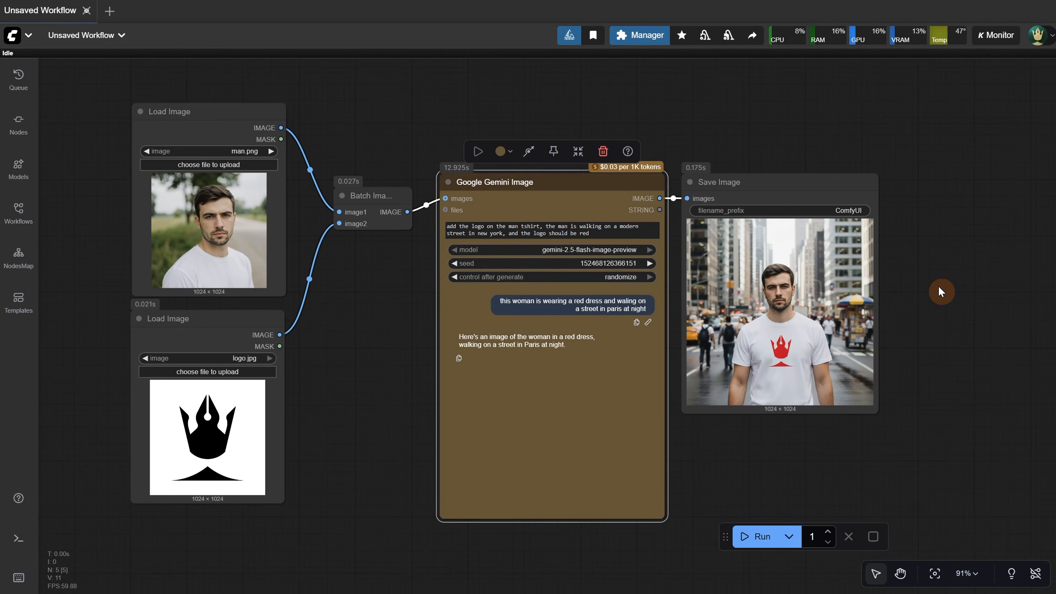
pyautogui.moveTo(939, 286); pyautogui.dragTo(943, 286)
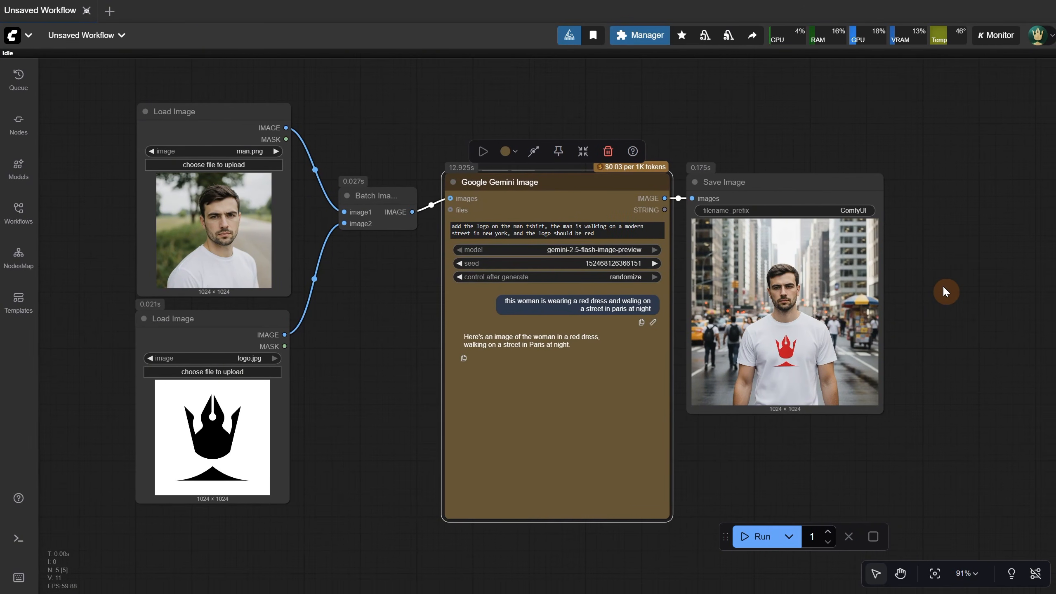
# Delete the man.png Load Image node and the Batch Images node, and move the remaining Load Image node beside the Gemini node
pyautogui.click(233, 327)
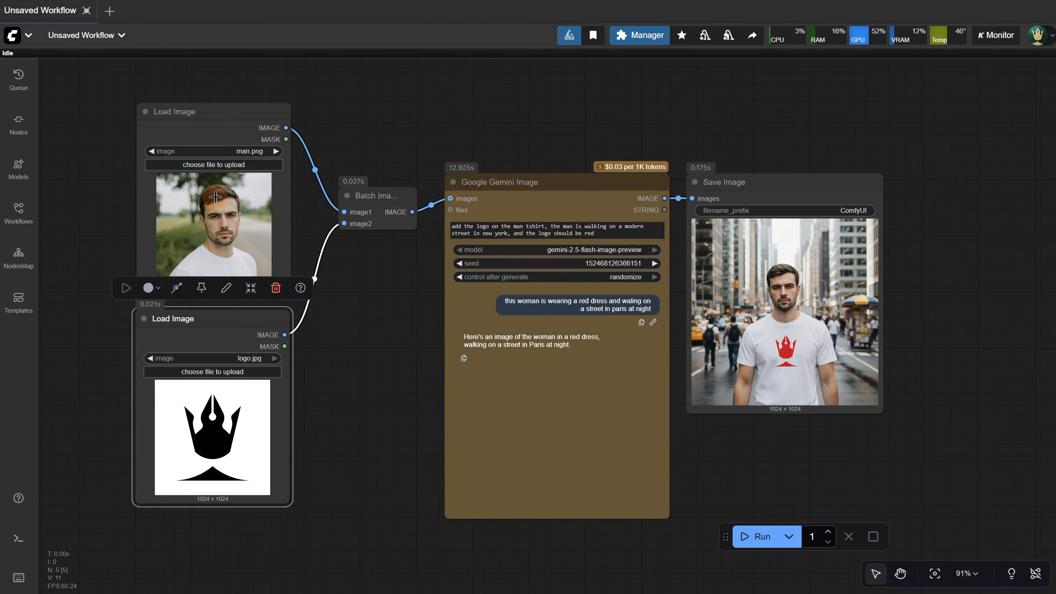
pyautogui.click(225, 134)
pyautogui.press('Delete')
pyautogui.click(377, 205)
pyautogui.press('Delete')
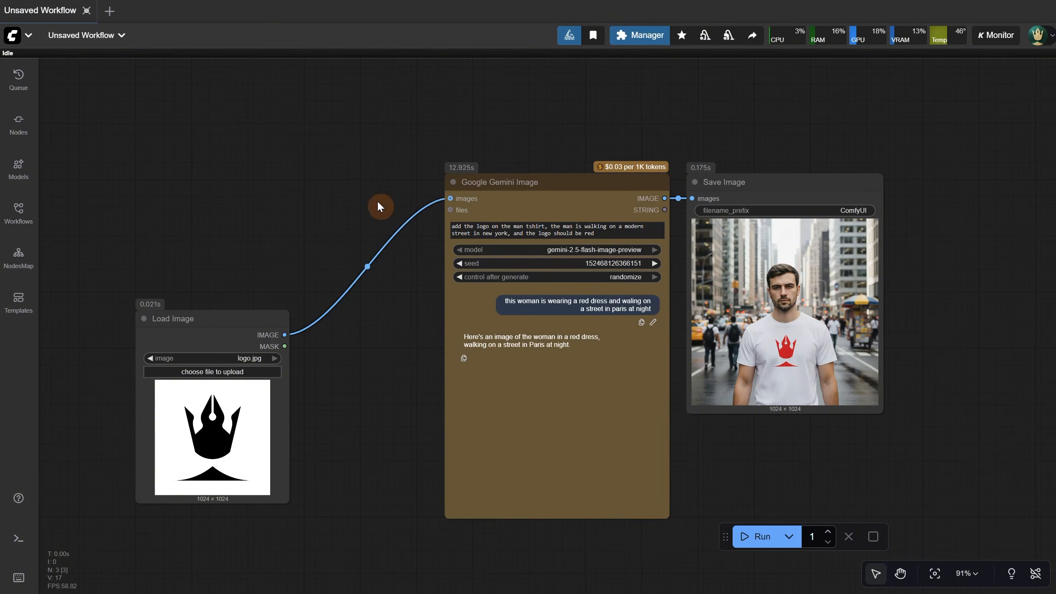
pyautogui.moveTo(224, 321); pyautogui.dragTo(349, 192)
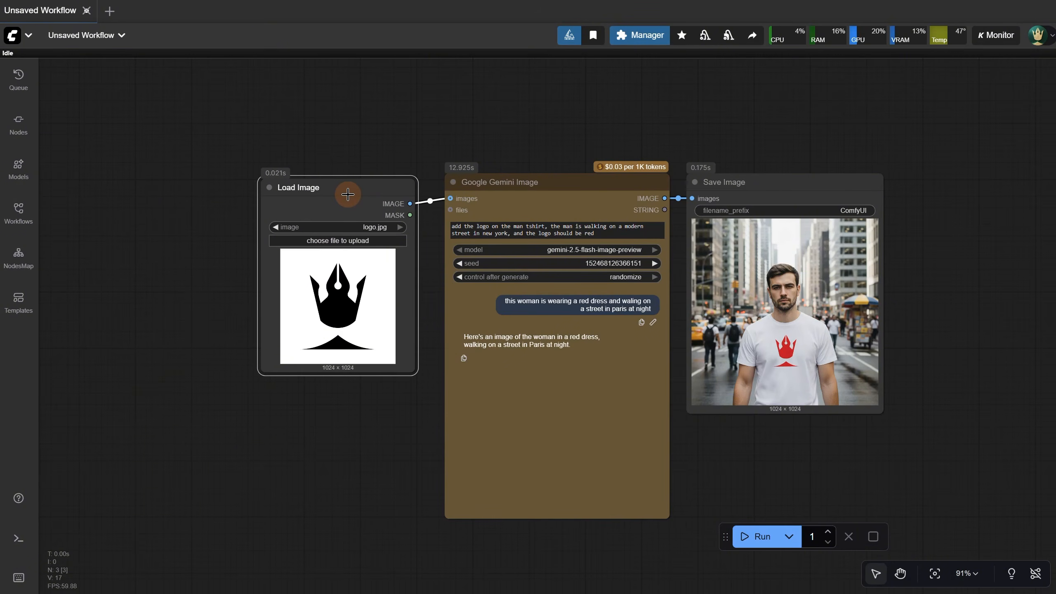
# Add an Image Comparer (rgthree) node in the free space beyond the Save Image node
pyautogui.moveTo(956, 359); pyautogui.dragTo(782, 337)
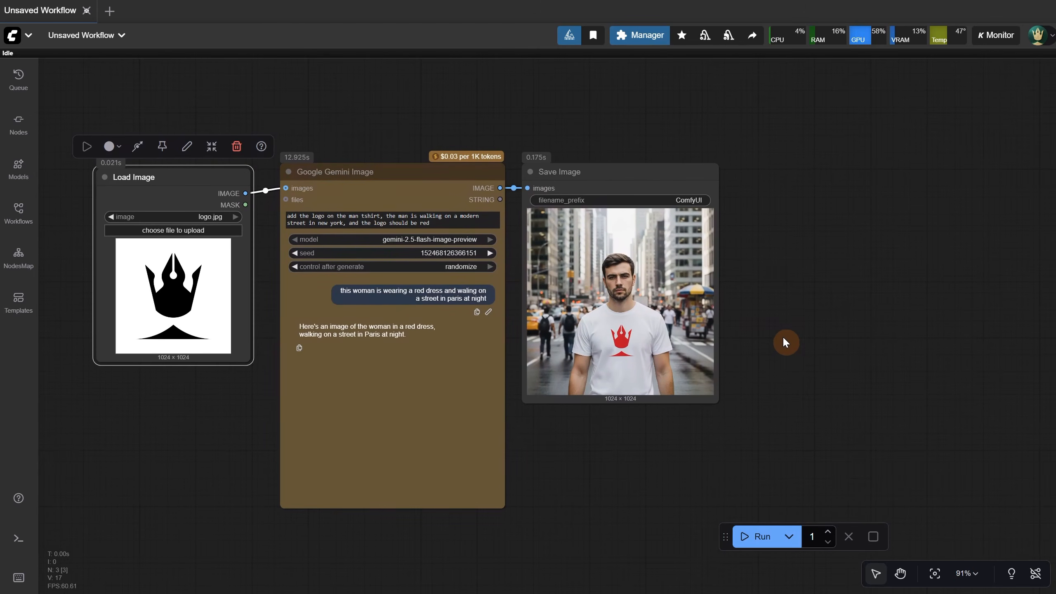
pyautogui.doubleClick(793, 203)
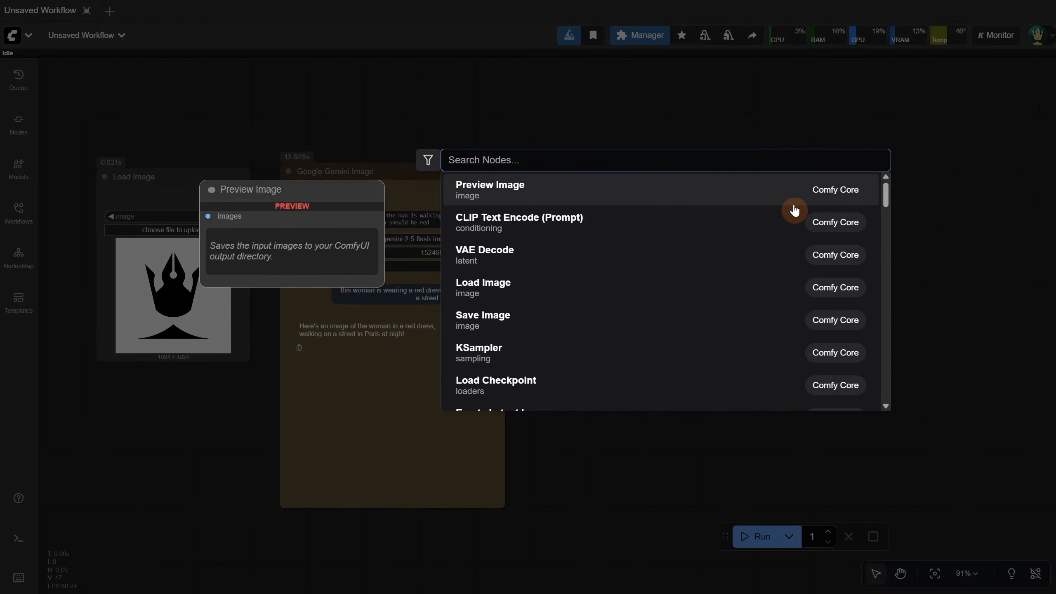
pyautogui.write('image comp')
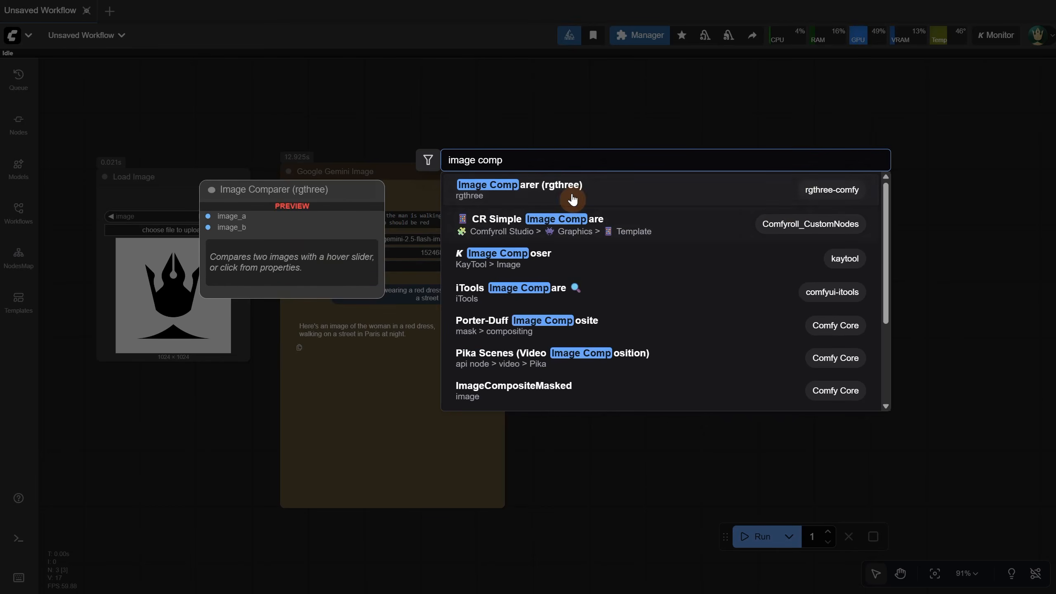
pyautogui.click(572, 196)
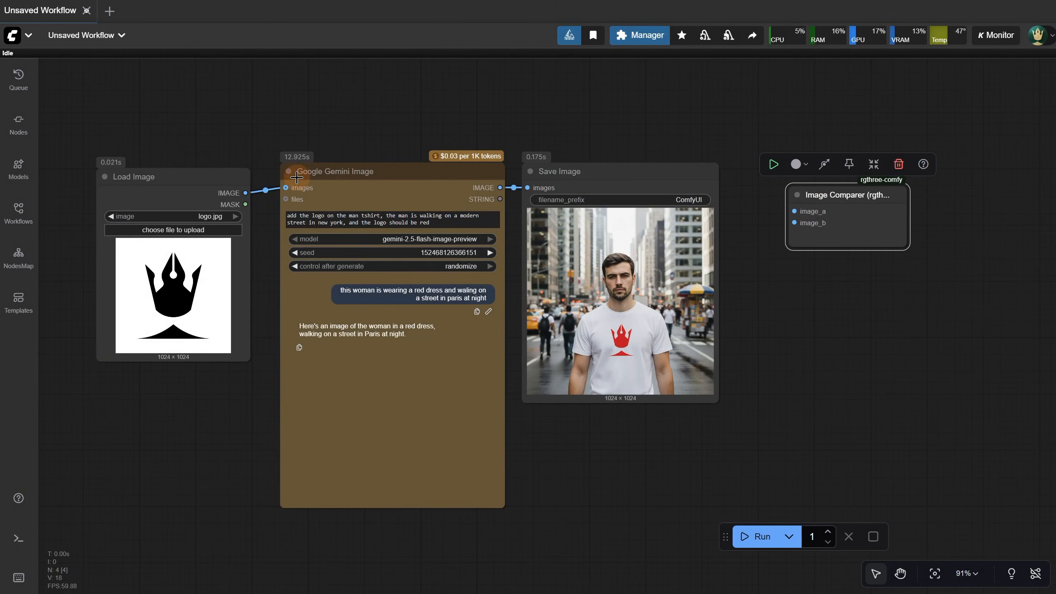
# Connect the Load Image output to the Image Comparer's image_a and the Gemini image output to image_b
pyautogui.moveTo(246, 193); pyautogui.dragTo(794, 211)
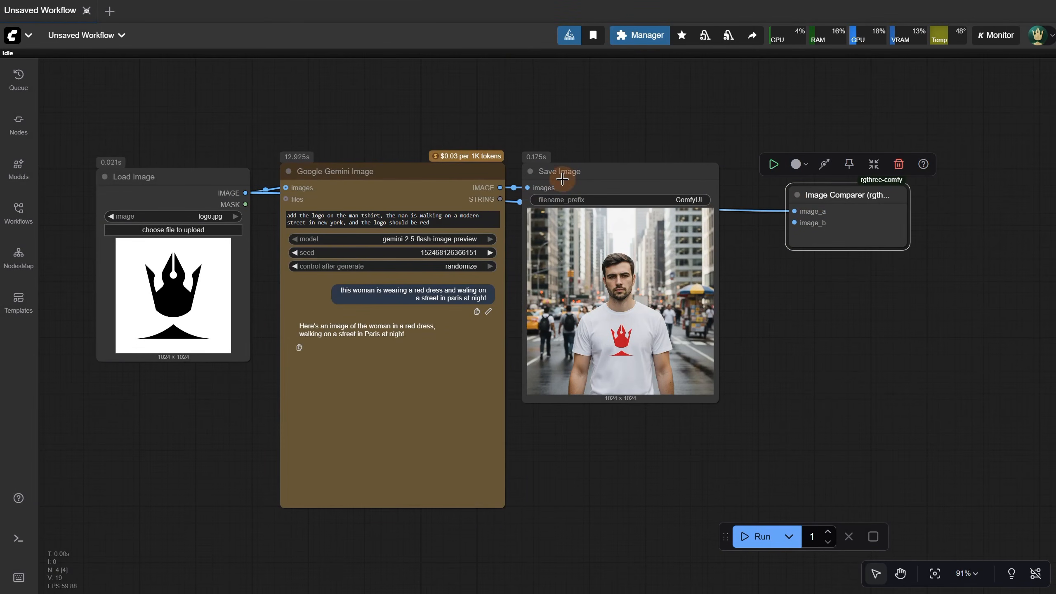
pyautogui.moveTo(500, 188); pyautogui.dragTo(804, 227)
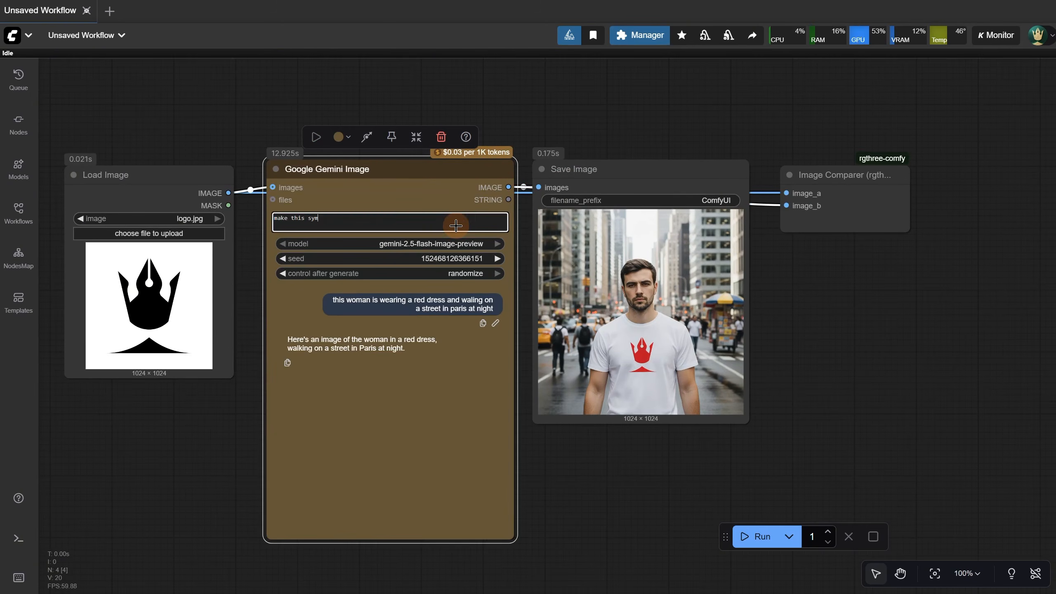
# Enter and run the prompt "make this symbol 3d, front view, keep same scale, made from gold, on emerald green background, game icon" and enlarge the Image Comparer
pyautogui.write('con')
pyautogui.click(755, 536)
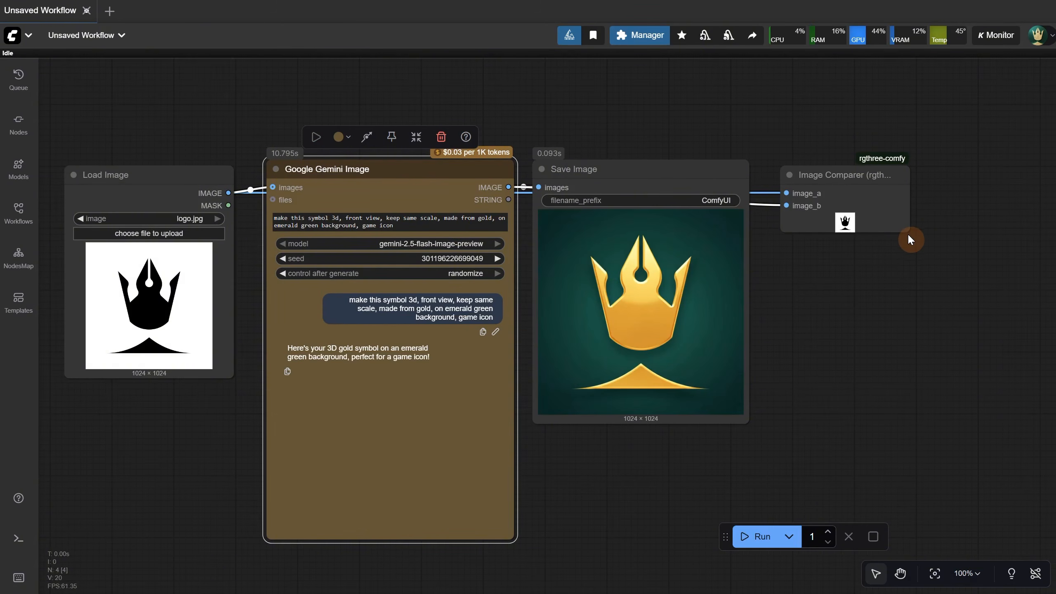
pyautogui.moveTo(906, 229); pyautogui.dragTo(1014, 464)
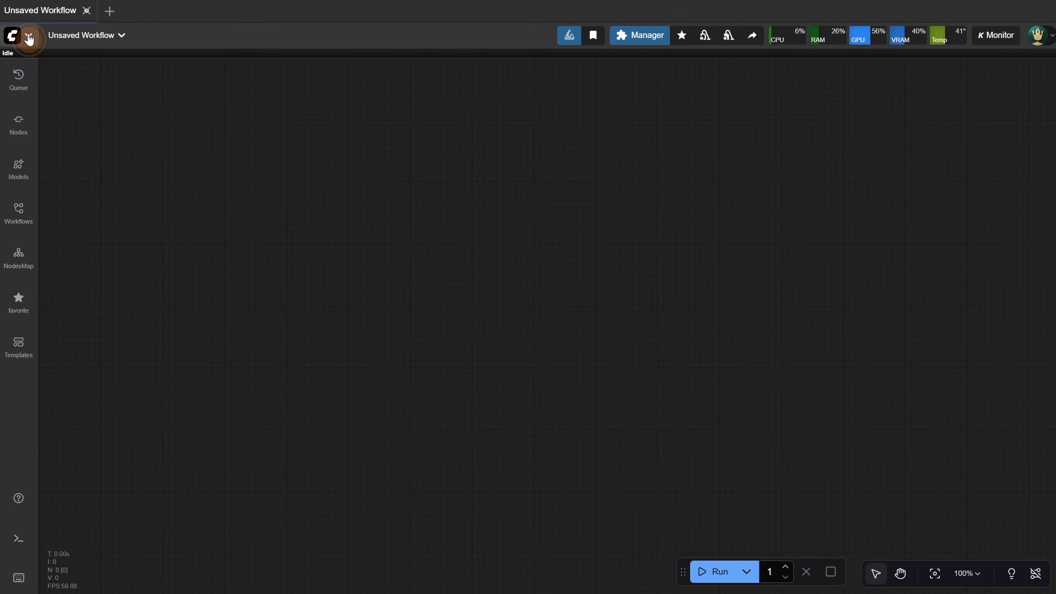
# Open the workflow file "Google Gemini Image - Nano Banana - txt2img.json"
pyautogui.click(30, 38)
pyautogui.moveTo(117, 87)
pyautogui.click(249, 95)
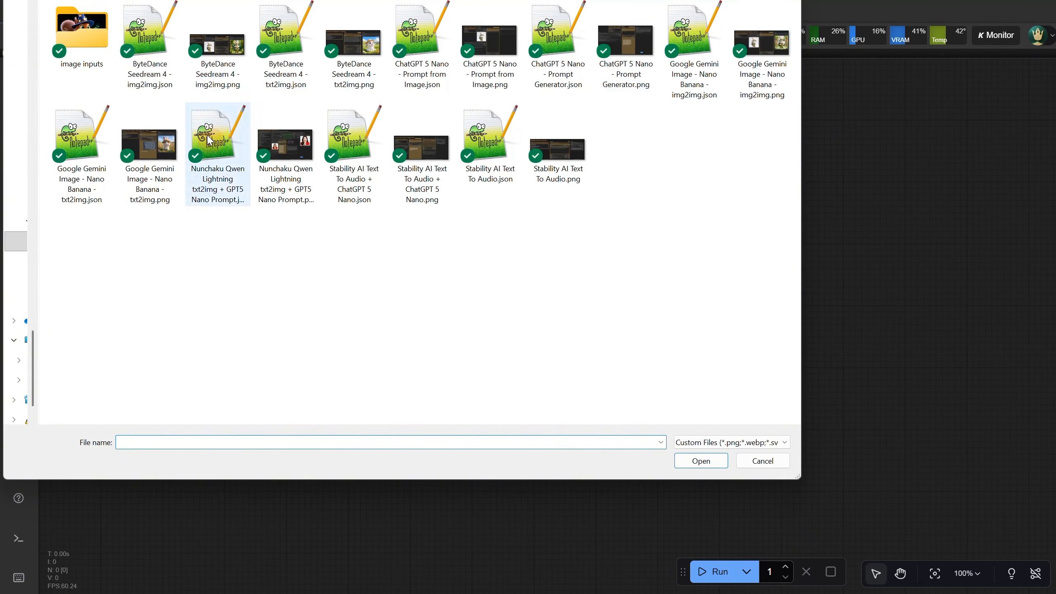
pyautogui.click(485, 301)
pyautogui.doubleClick(75, 147)
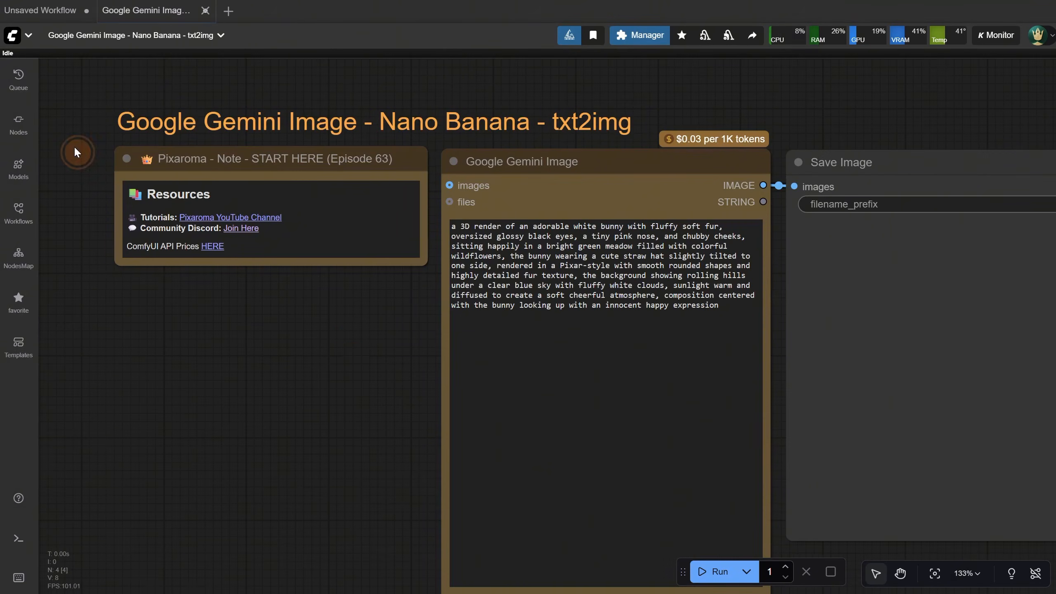
# Look over the Nano Banana txt2img workflow and its white bunny prompt, and run it to generate the image
pyautogui.moveTo(336, 324); pyautogui.dragTo(304, 279)
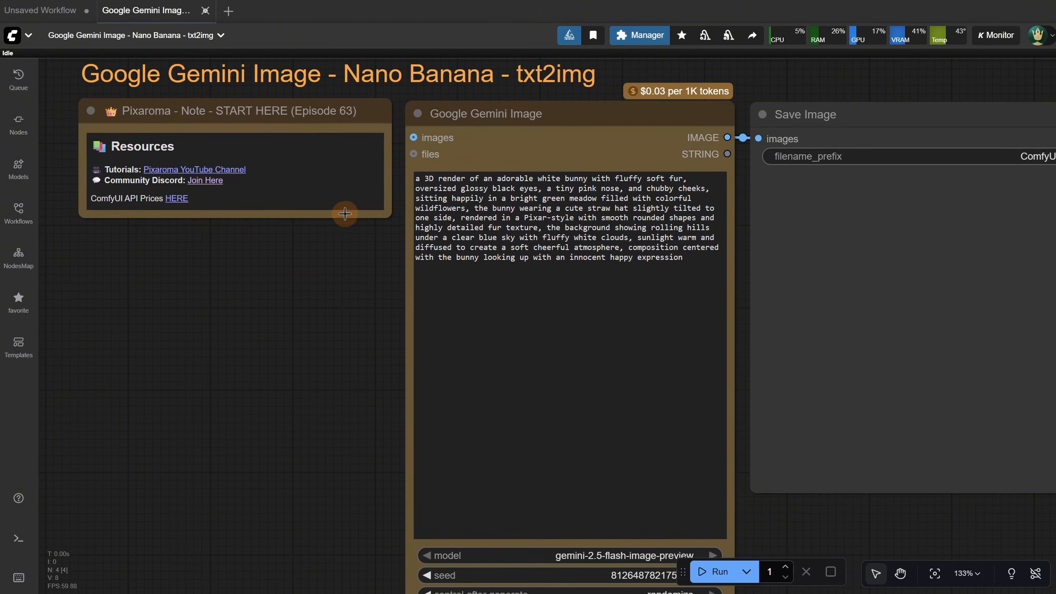
pyautogui.scroll(-2, 343, 214)
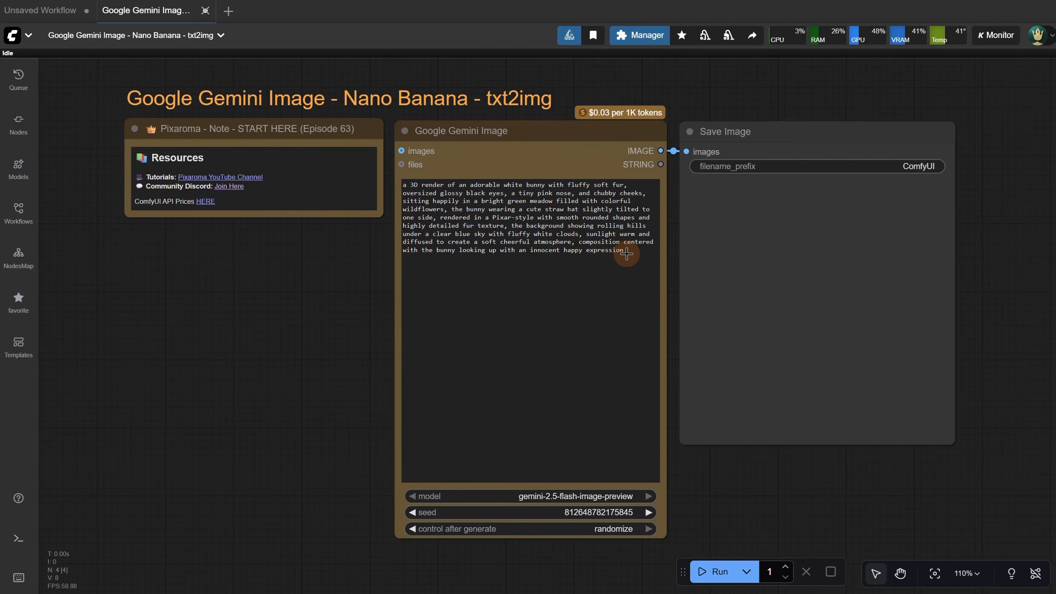
pyautogui.moveTo(638, 256); pyautogui.dragTo(371, 181)
pyautogui.click(301, 285)
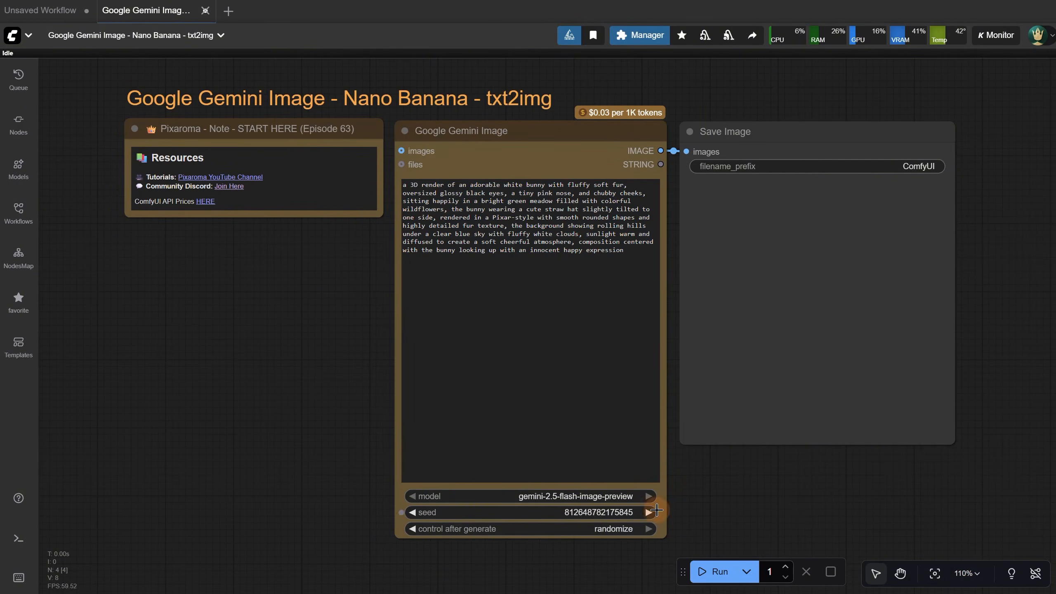
pyautogui.click(714, 572)
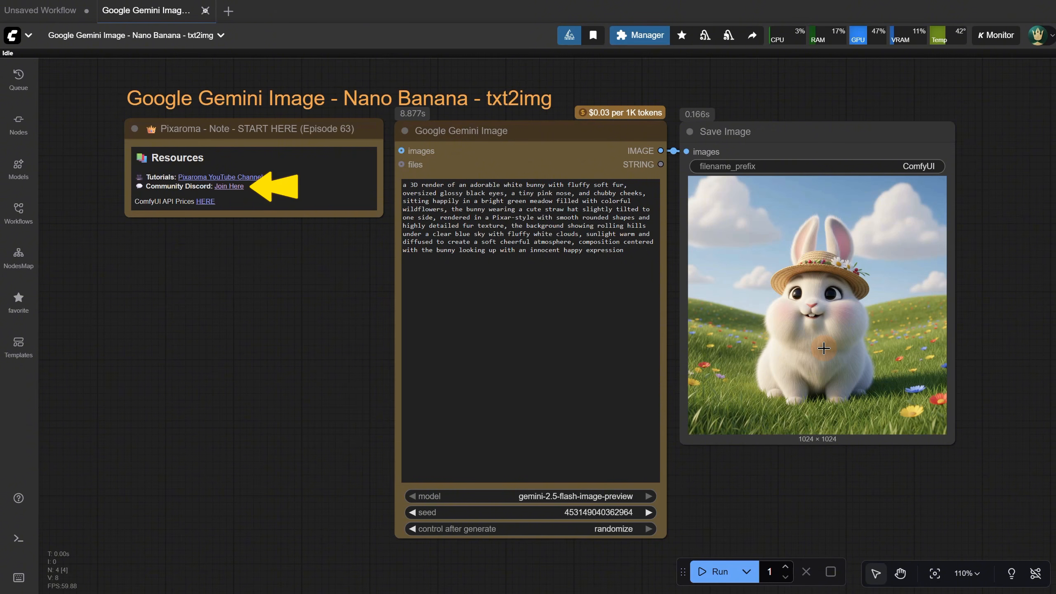
# Open the workflow file "Google Gemini Image - Nano Banana - img2img.json"
pyautogui.click(11, 35)
pyautogui.moveTo(36, 83)
pyautogui.click(241, 98)
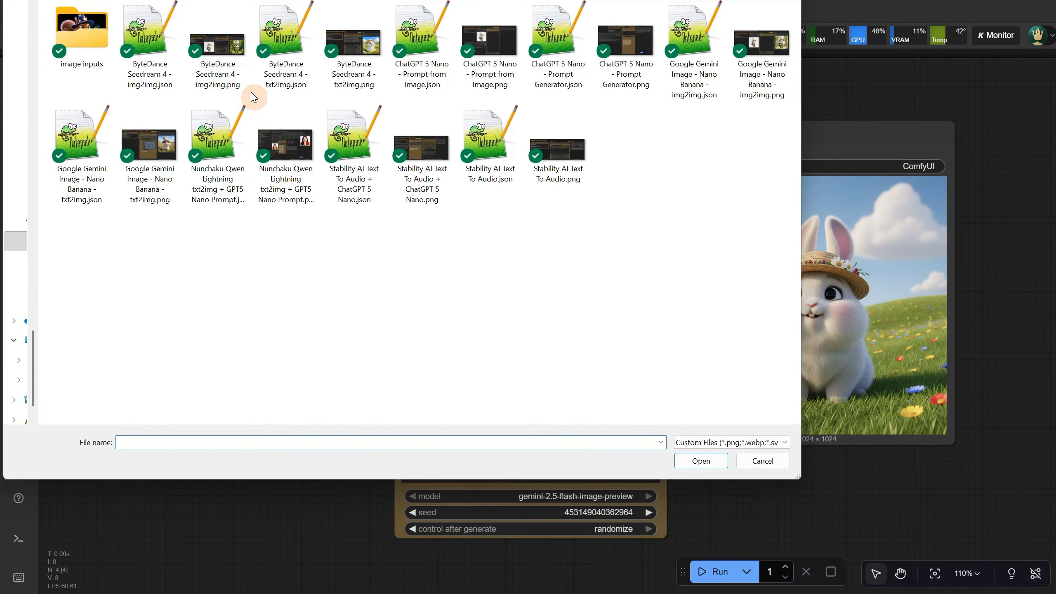
pyautogui.doubleClick(688, 45)
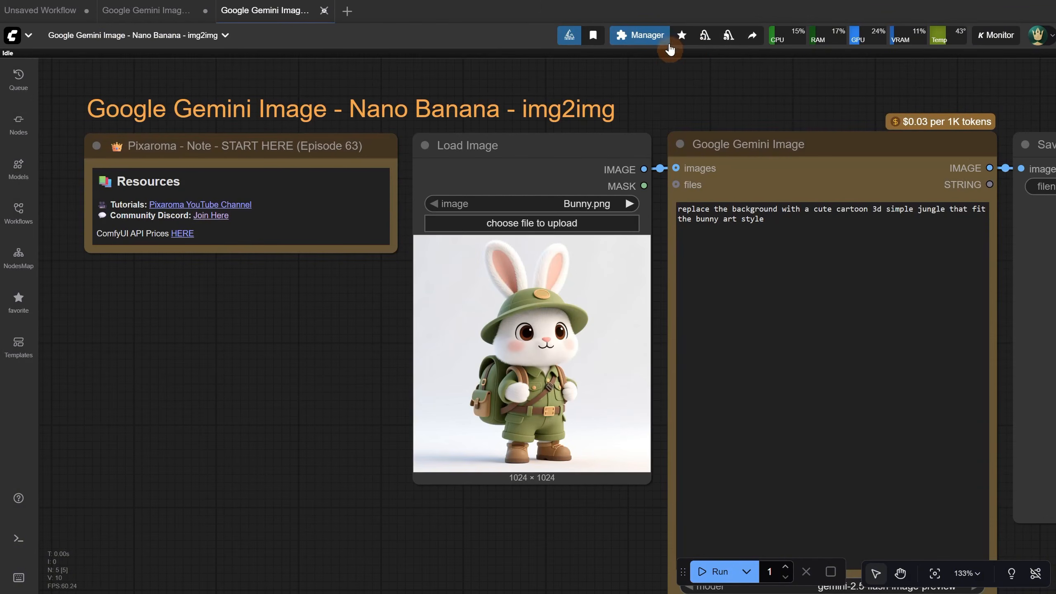
# Review the Nano Banana img2img nodes and run the workflow to replace the background of Bunny.png with a cartoon jungle
pyautogui.scroll(-2, 291, 375)
pyautogui.moveTo(301, 399); pyautogui.dragTo(160, 366)
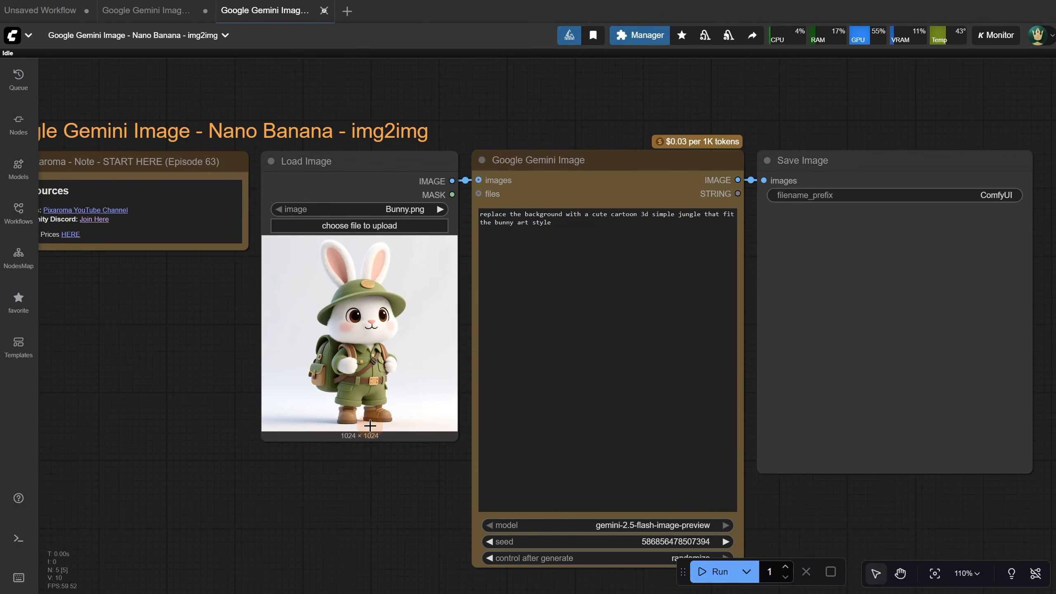
pyautogui.scroll(4, 574, 208)
pyautogui.scroll(-2, 808, 204)
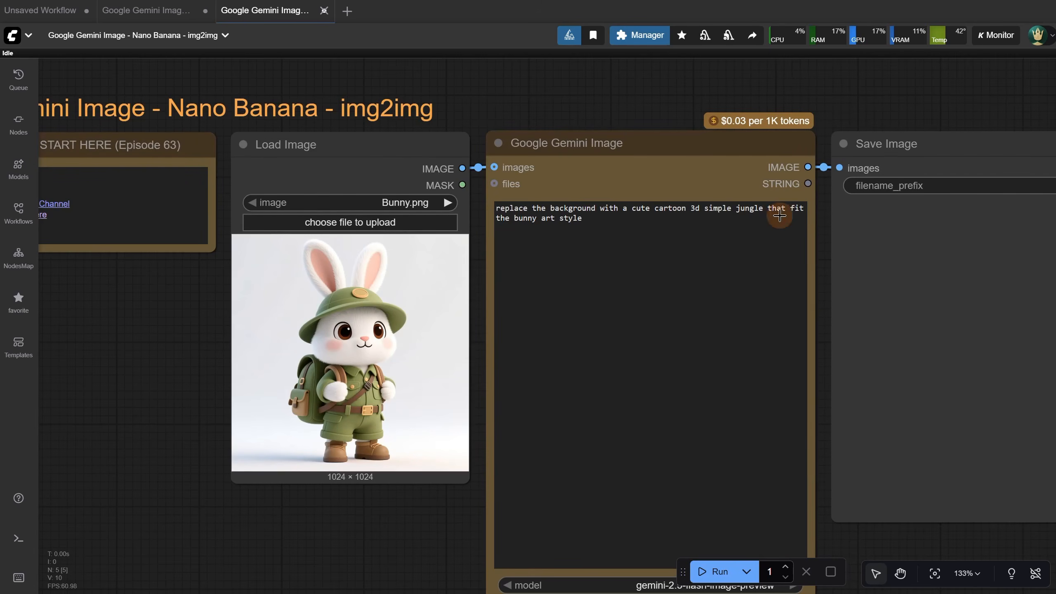
pyautogui.moveTo(865, 553); pyautogui.dragTo(774, 450)
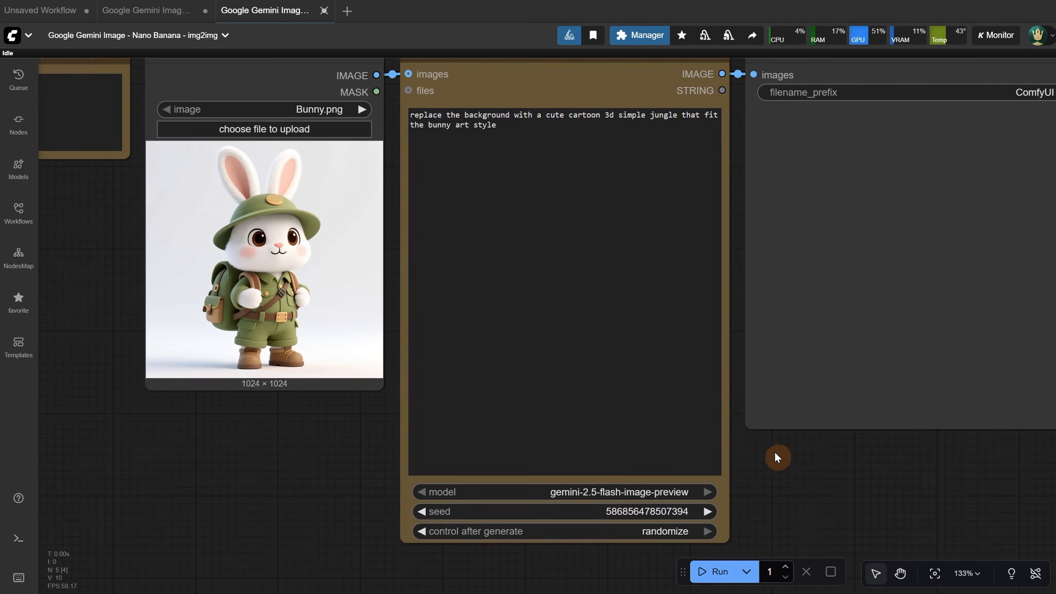
pyautogui.click(714, 572)
pyautogui.scroll(-2, 775, 502)
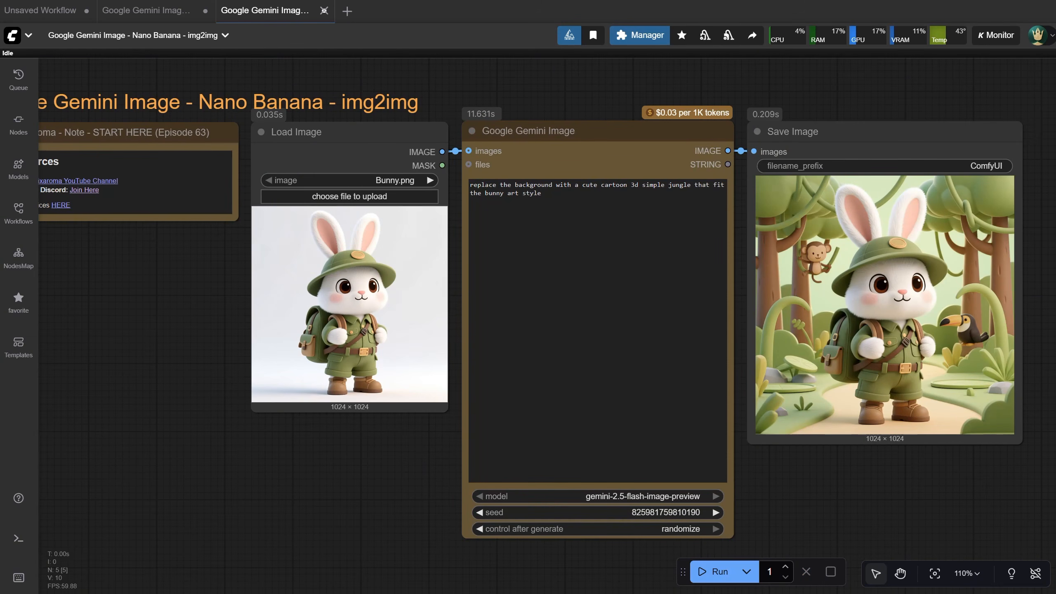
# Open the workflow file "ByteDance Seedream 4 - txt2img.json"
pyautogui.click(12, 35)
pyautogui.moveTo(82, 89)
pyautogui.click(221, 85)
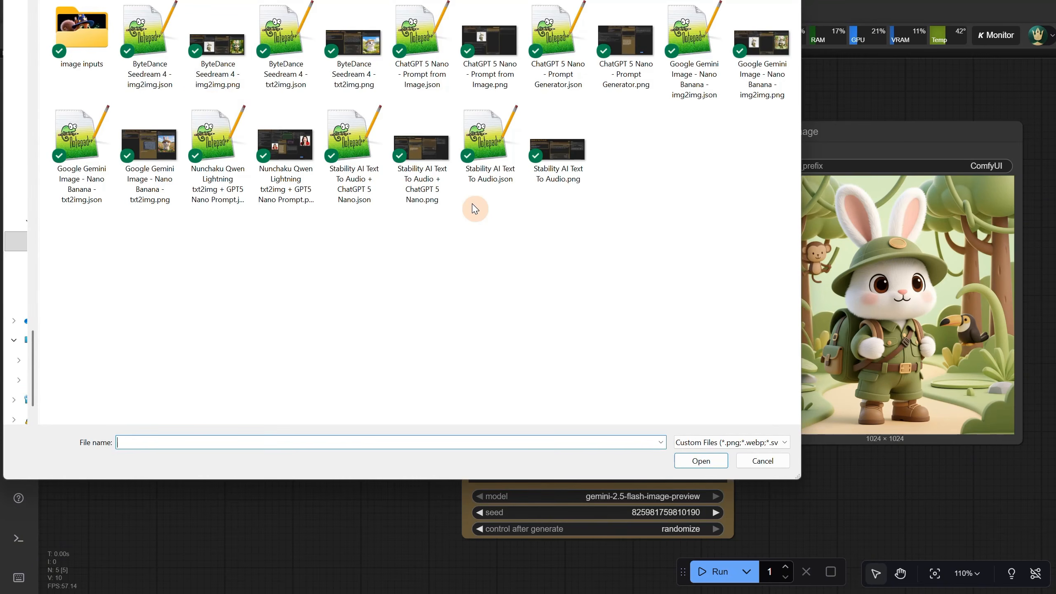
pyautogui.doubleClick(293, 45)
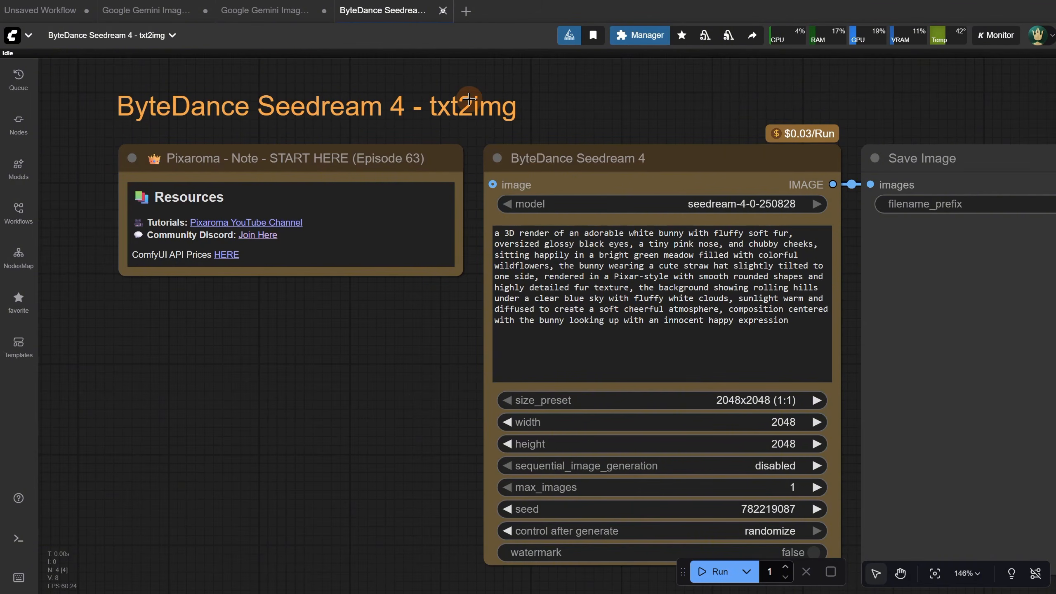
# Examine the ByteDance Seedream 4 node's model setting and the available size_preset options without changing them
pyautogui.scroll(-2, 469, 98)
pyautogui.moveTo(639, 106); pyautogui.dragTo(467, 135)
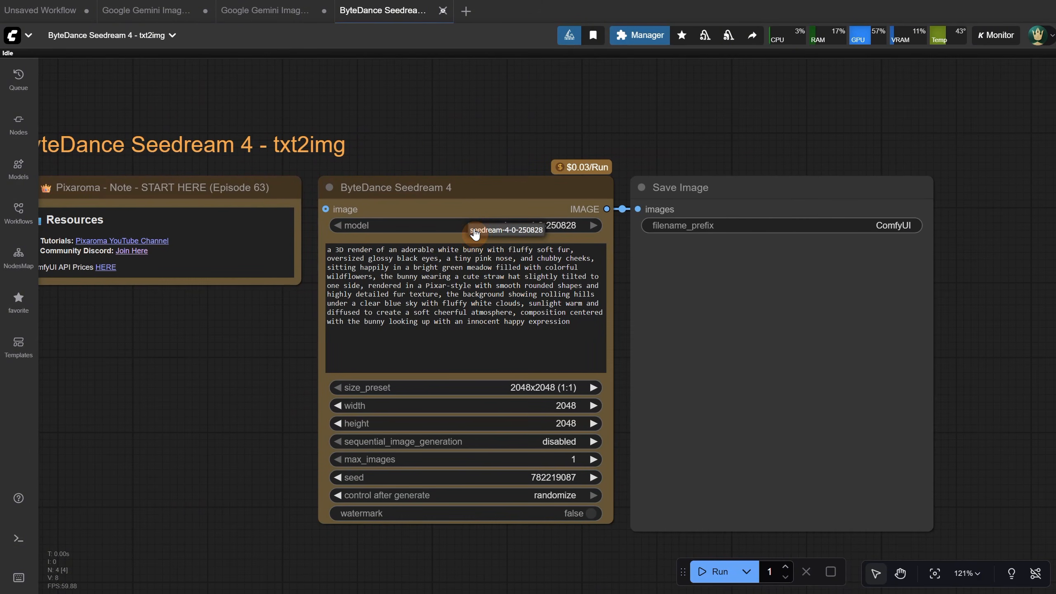
pyautogui.click(487, 209)
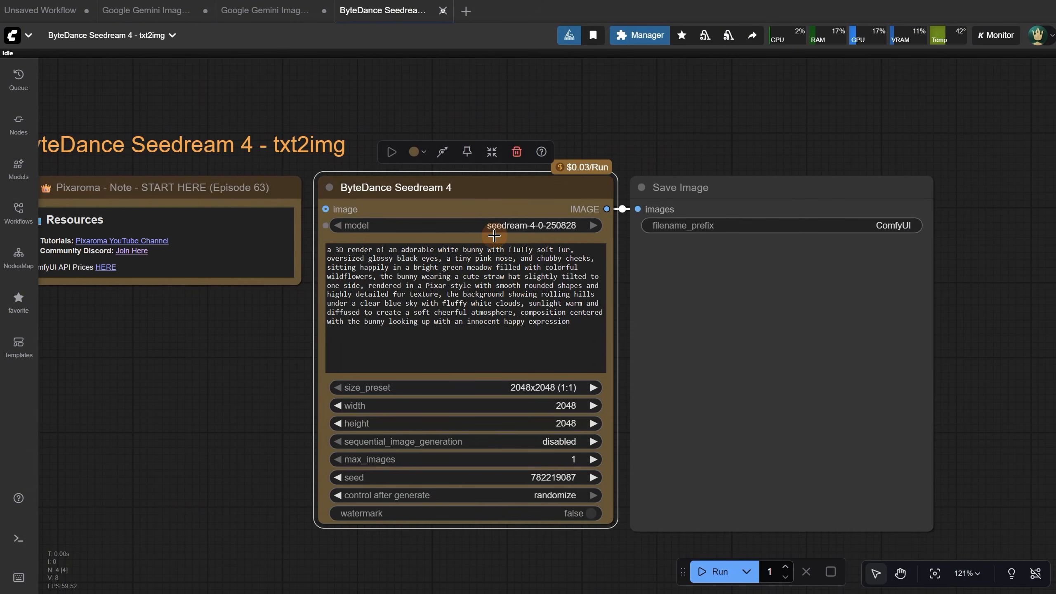
pyautogui.click(512, 388)
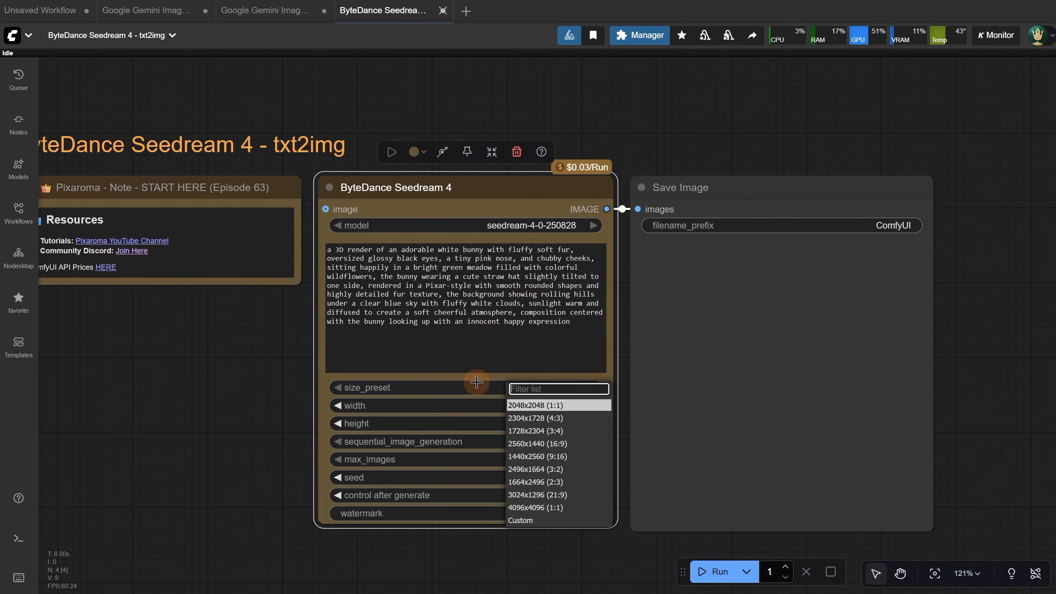
pyautogui.click(221, 363)
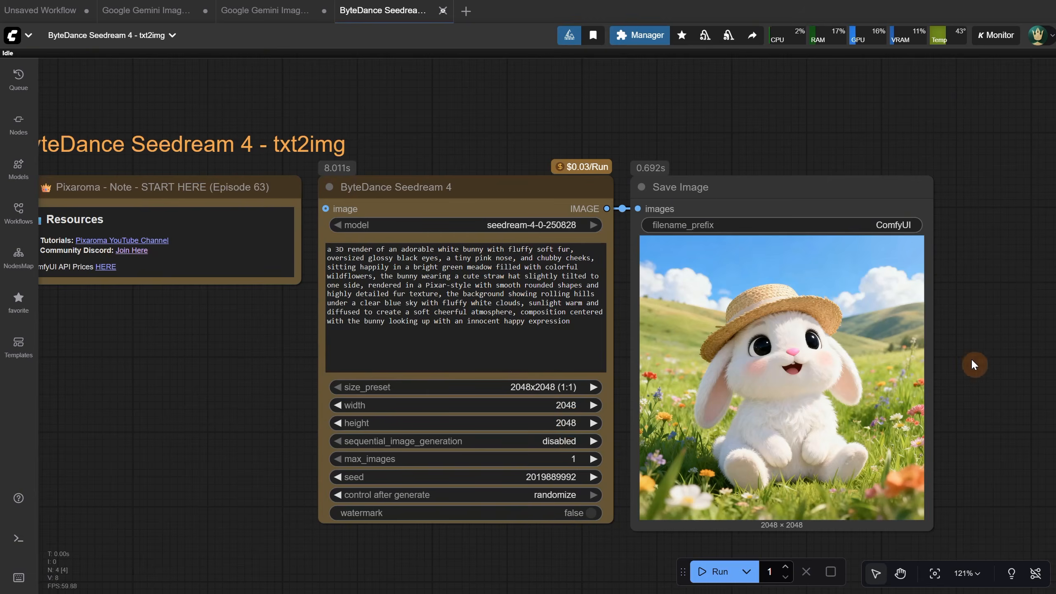
# Inspect the details of the generated straw-hat bunny image in the Save Image node up close
pyautogui.scroll(5, 971, 358)
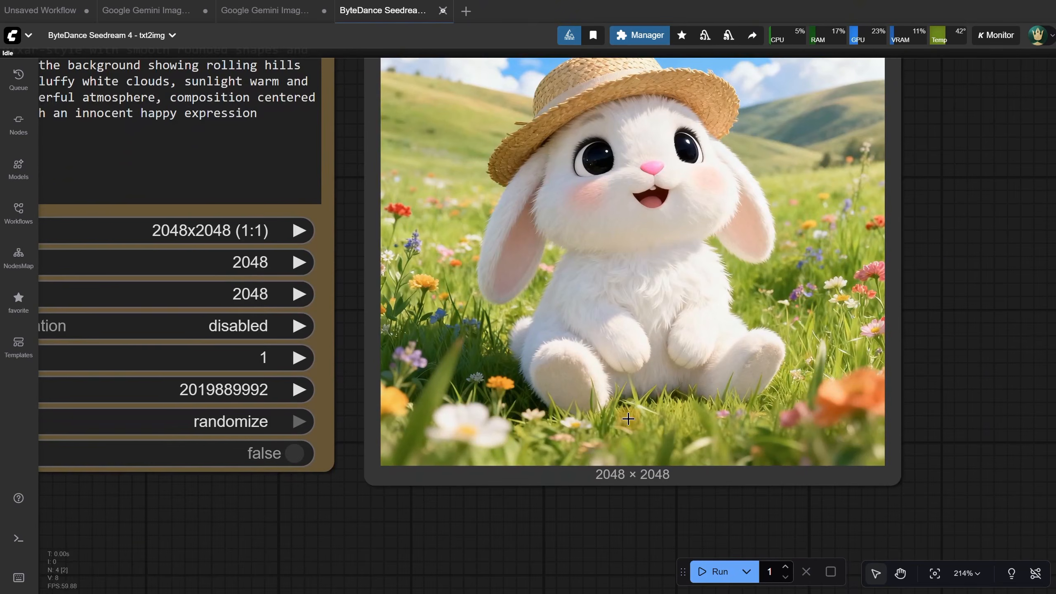
pyautogui.scroll(2, 678, 519)
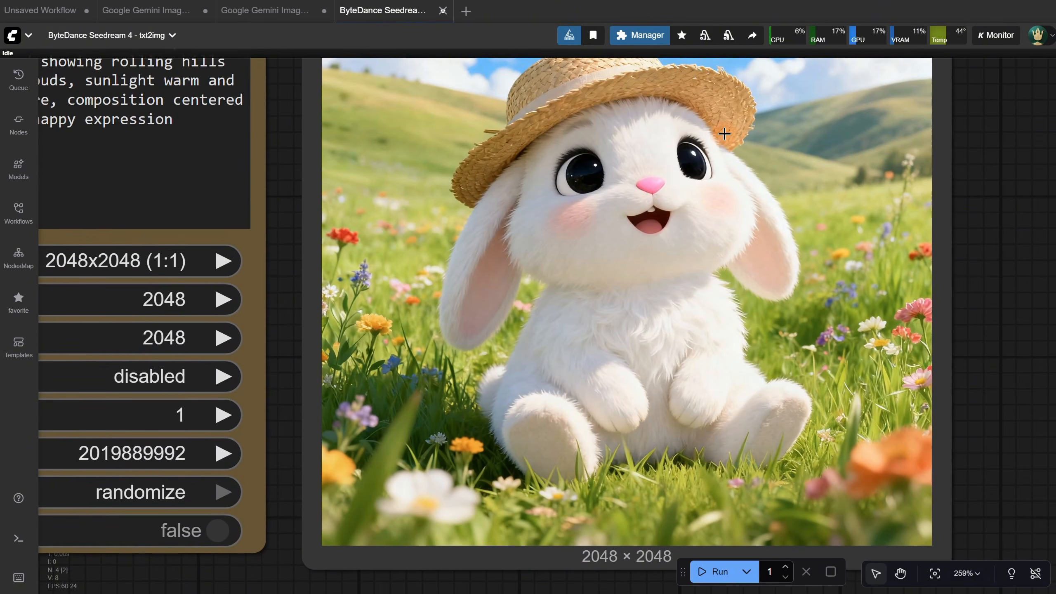
pyautogui.scroll(6, 647, 164)
pyautogui.scroll(-10, 646, 166)
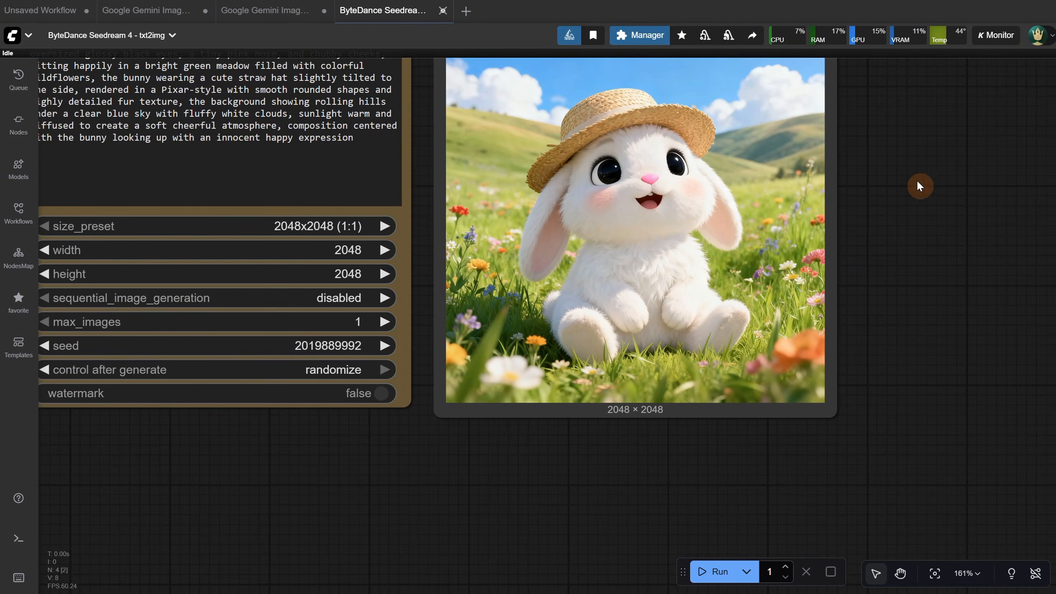
pyautogui.scroll(-3, 972, 199)
pyautogui.moveTo(221, 226); pyautogui.dragTo(257, 262)
# Open the workflow file "ByteDance Seedream 4 - img2img.json"
pyautogui.click(17, 35)
pyautogui.moveTo(25, 86)
pyautogui.click(235, 87)
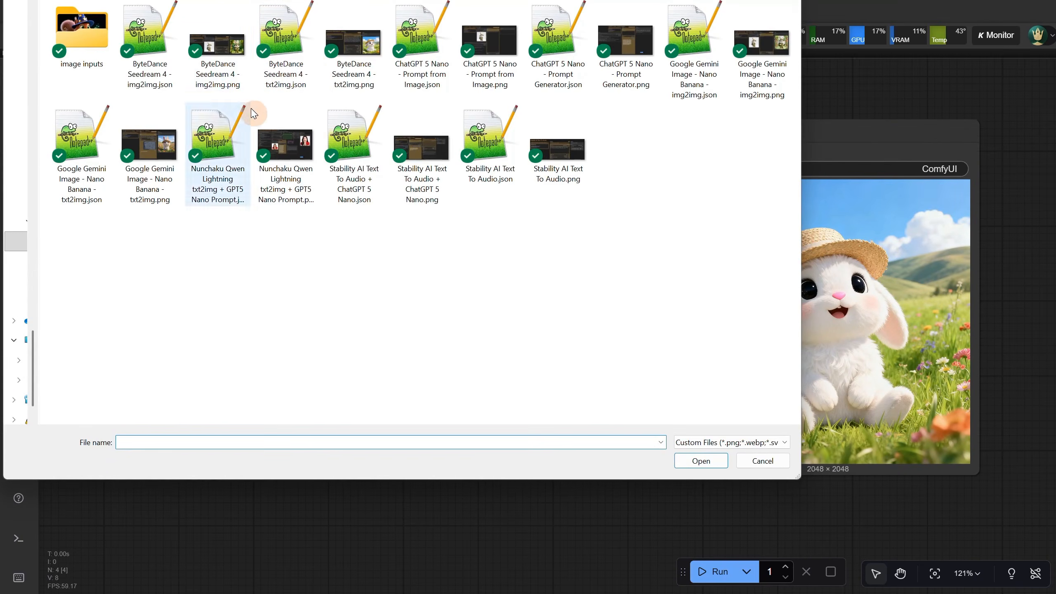
pyautogui.doubleClick(160, 45)
# Review the Load Image node and jungle-background prompt, and run the Seedream 4 img2img workflow on Bunny.png
pyautogui.moveTo(297, 295); pyautogui.dragTo(153, 321)
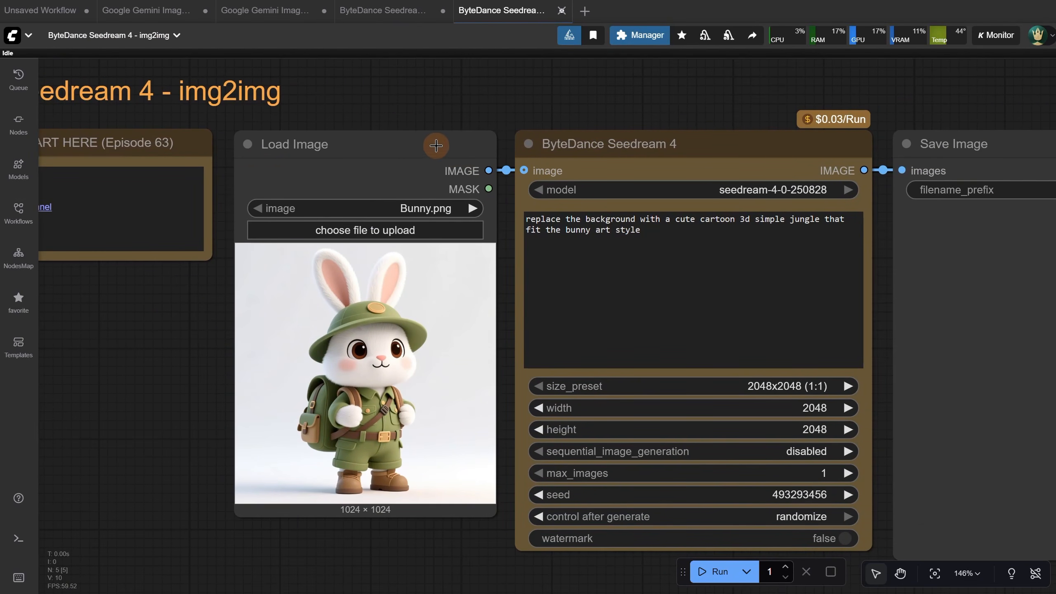
pyautogui.moveTo(436, 145); pyautogui.dragTo(436, 147)
pyautogui.click(762, 262)
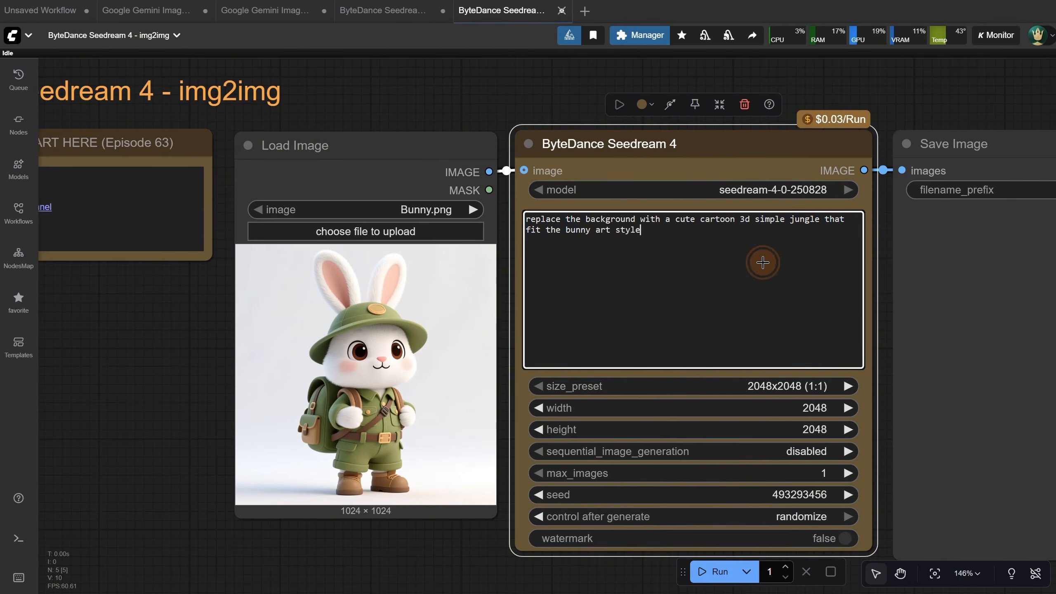
pyautogui.hotkey('ctrl', 'a')
pyautogui.click(460, 528)
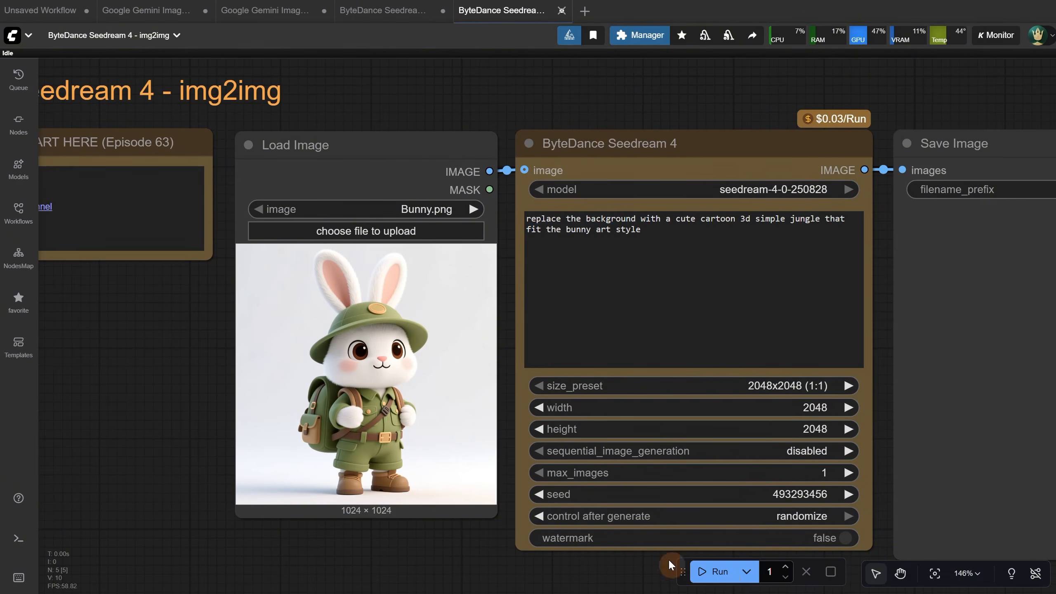
pyautogui.click(723, 579)
# Check the size_preset options on the img2img workflow's Seedream 4 node while it runs, keeping the current preset
pyautogui.scroll(-2, 690, 83)
pyautogui.hscroll(5, 726, 87)
pyautogui.click(582, 363)
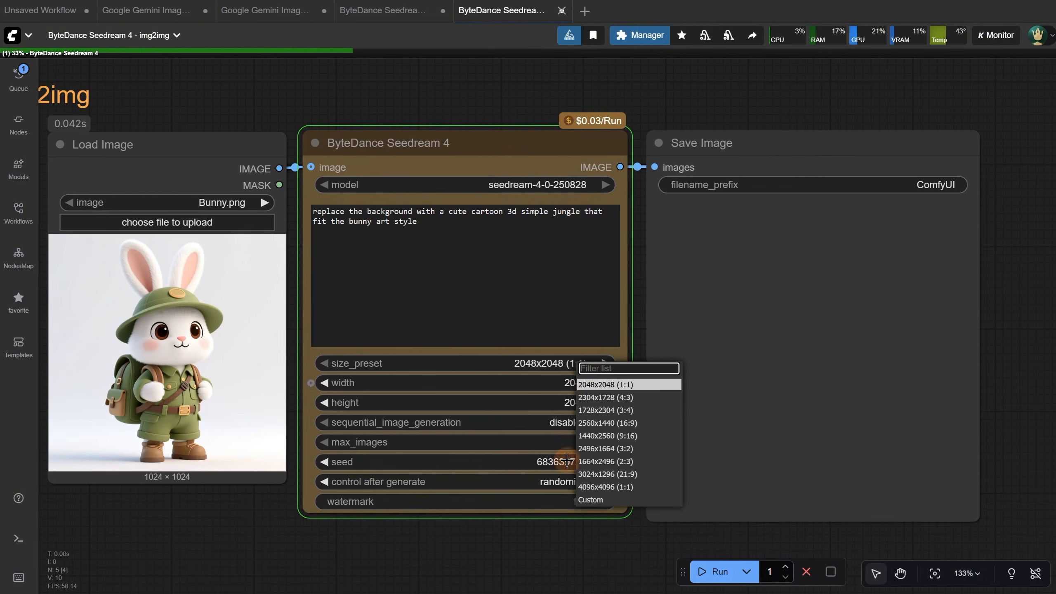
pyautogui.click(591, 555)
pyautogui.click(1050, 403)
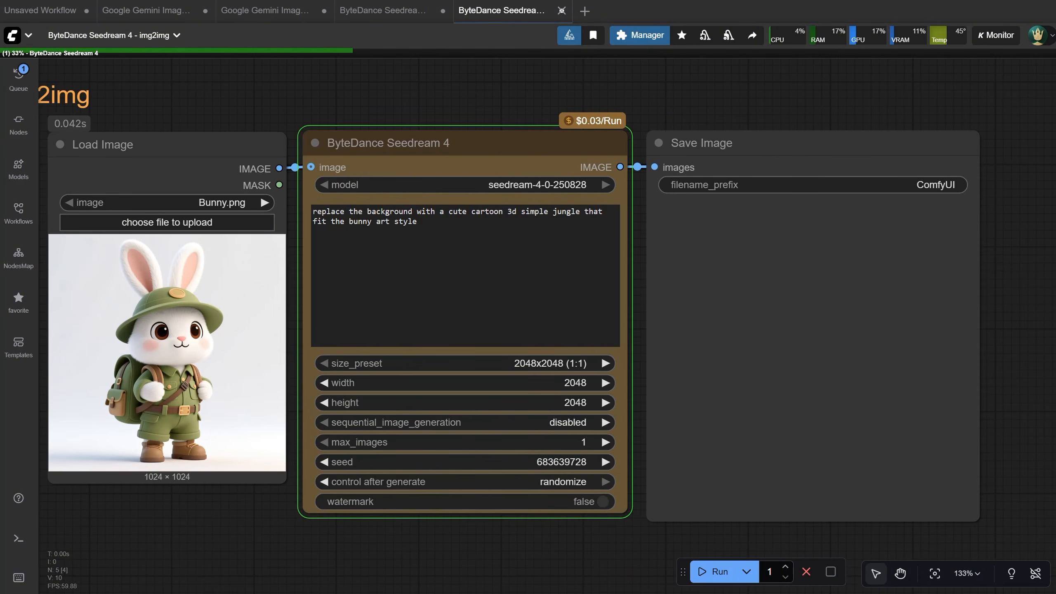
# Inspect the generated bunny with jungle background up close and compare it with the input image
pyautogui.scroll(6, 994, 384)
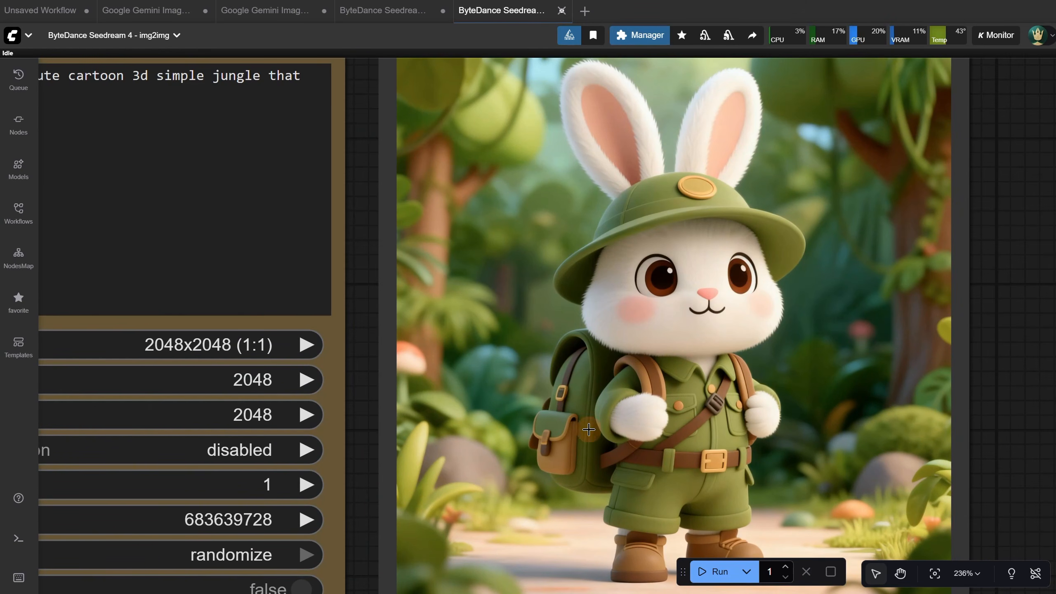
pyautogui.scroll(-8, 765, 399)
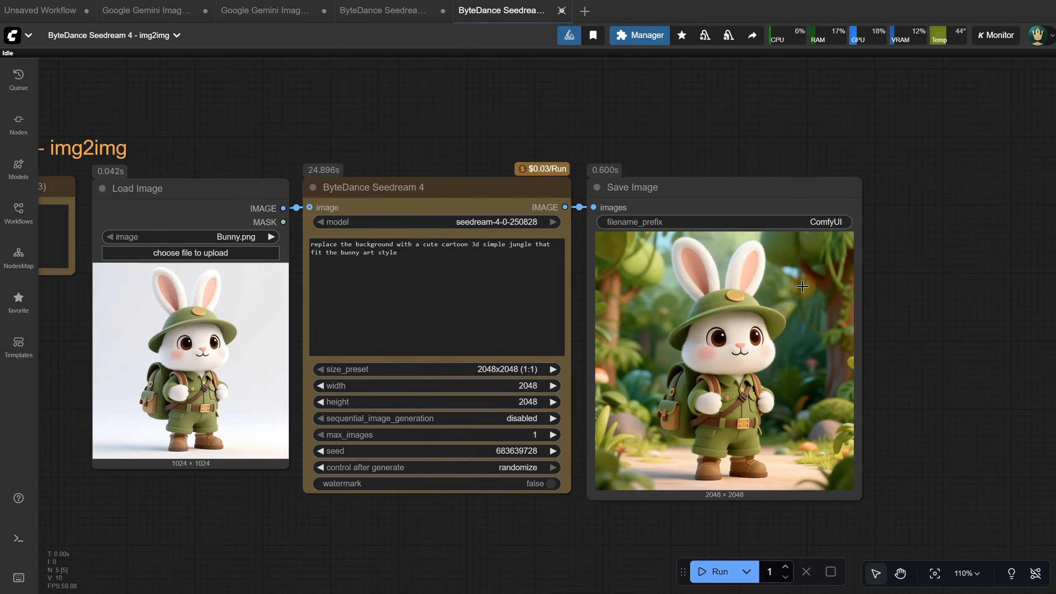
pyautogui.scroll(10, 883, 439)
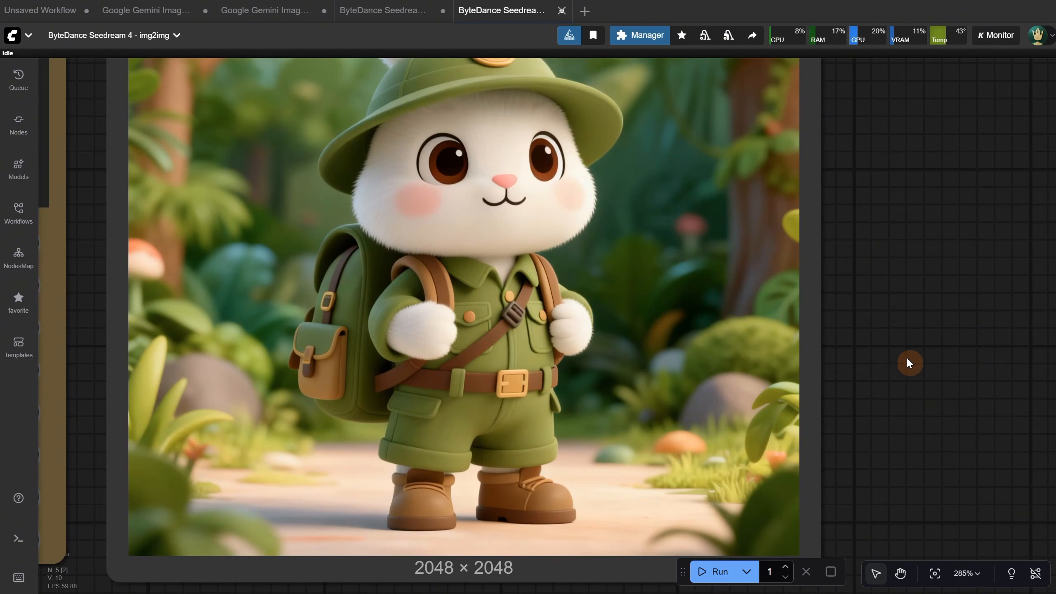
pyautogui.scroll(-8, 897, 332)
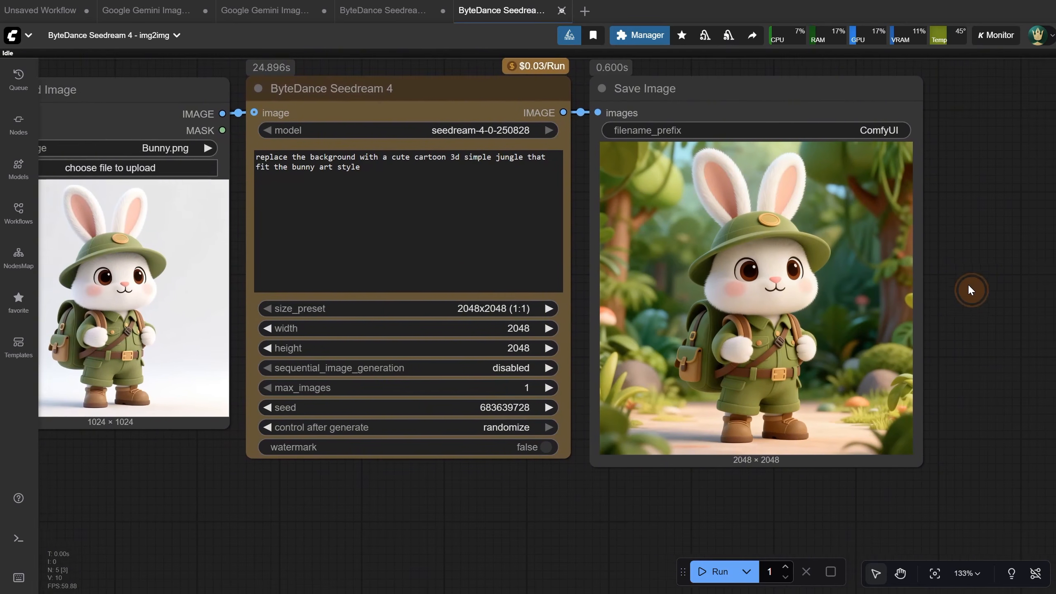
# Replace the Seedream 4 prompt with "show back view of the same bunny walking on a suspended bridge in the jungle" and run it
pyautogui.moveTo(968, 286); pyautogui.dragTo(984, 287)
pyautogui.moveTo(418, 183); pyautogui.dragTo(104, 87)
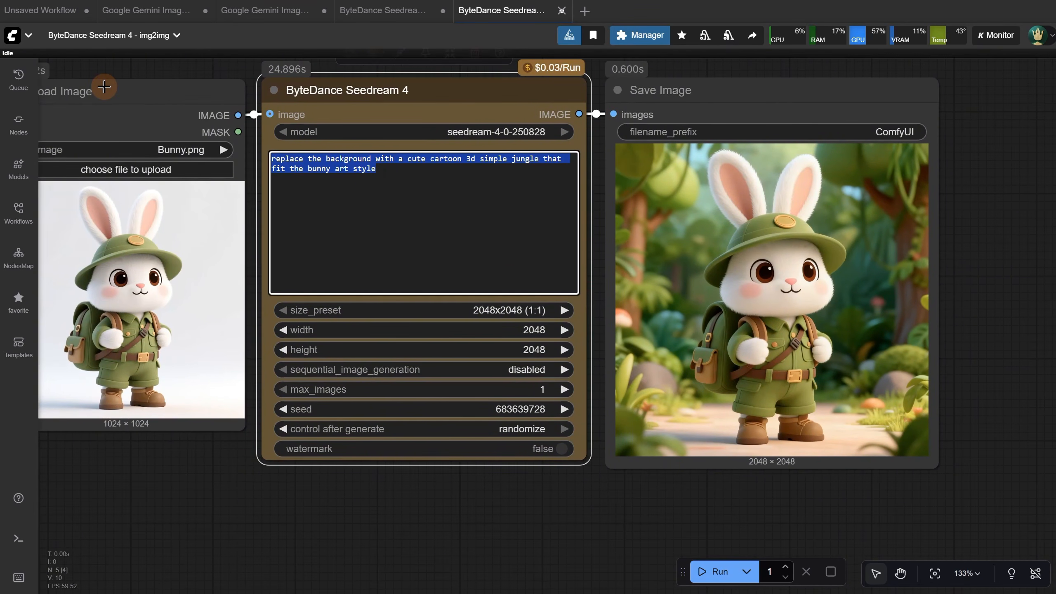
pyautogui.write('sho')
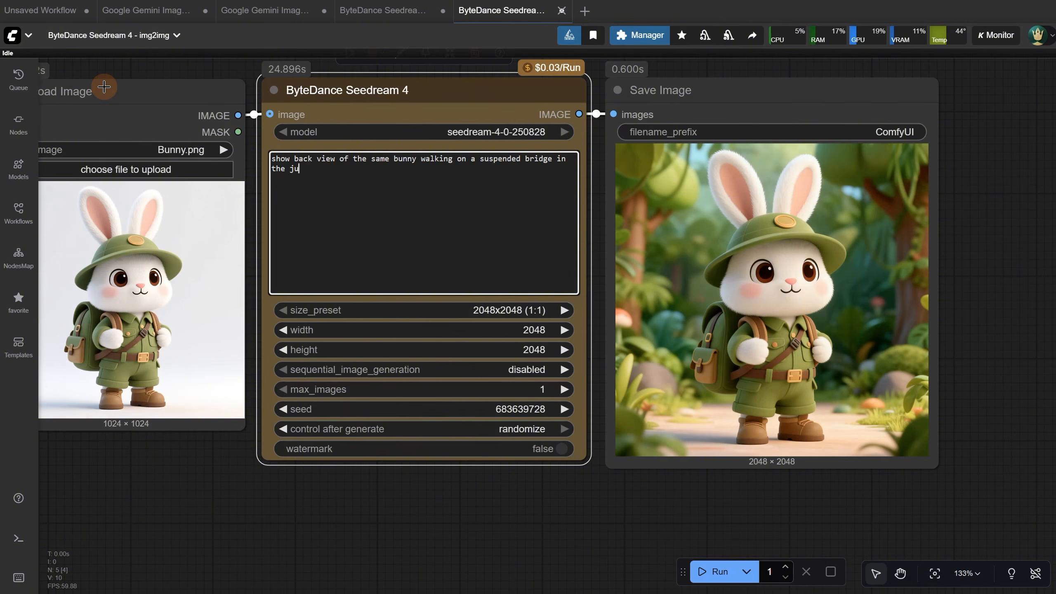
pyautogui.write('ngle')
pyautogui.click(725, 575)
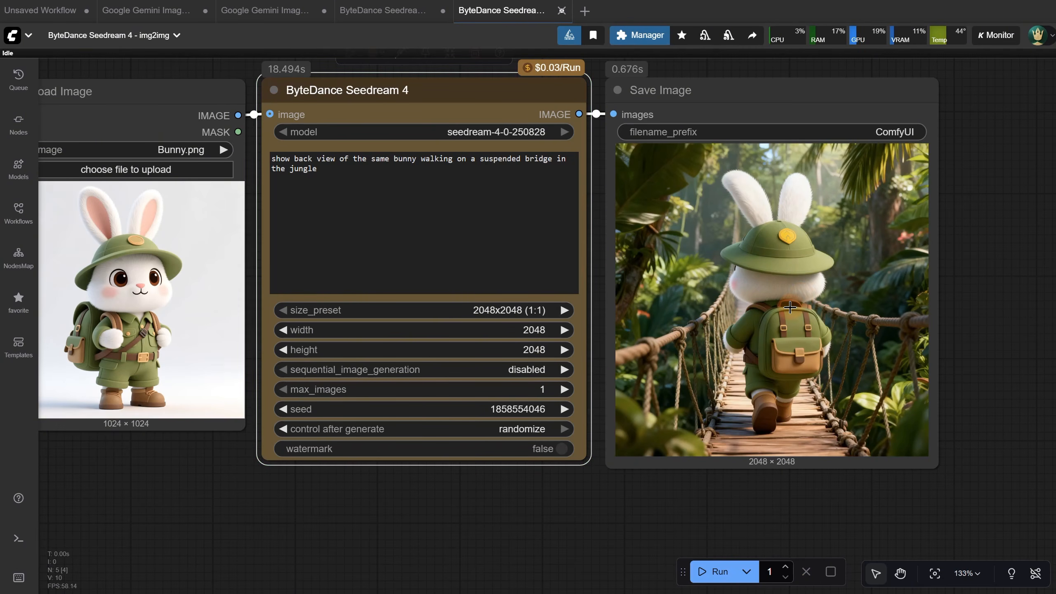
pyautogui.scroll(10, 819, 295)
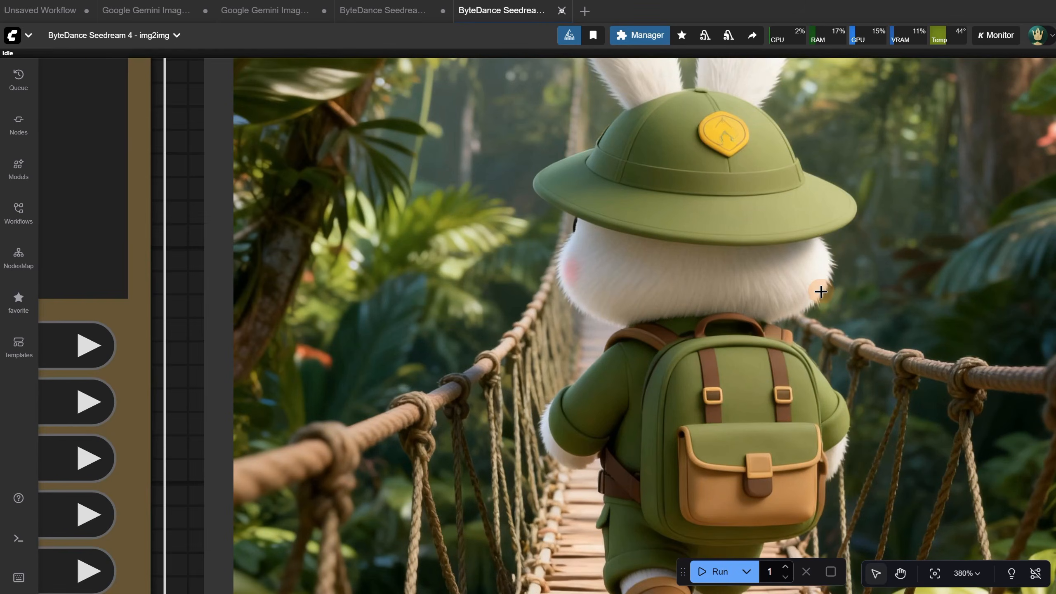
pyautogui.scroll(-14, 822, 292)
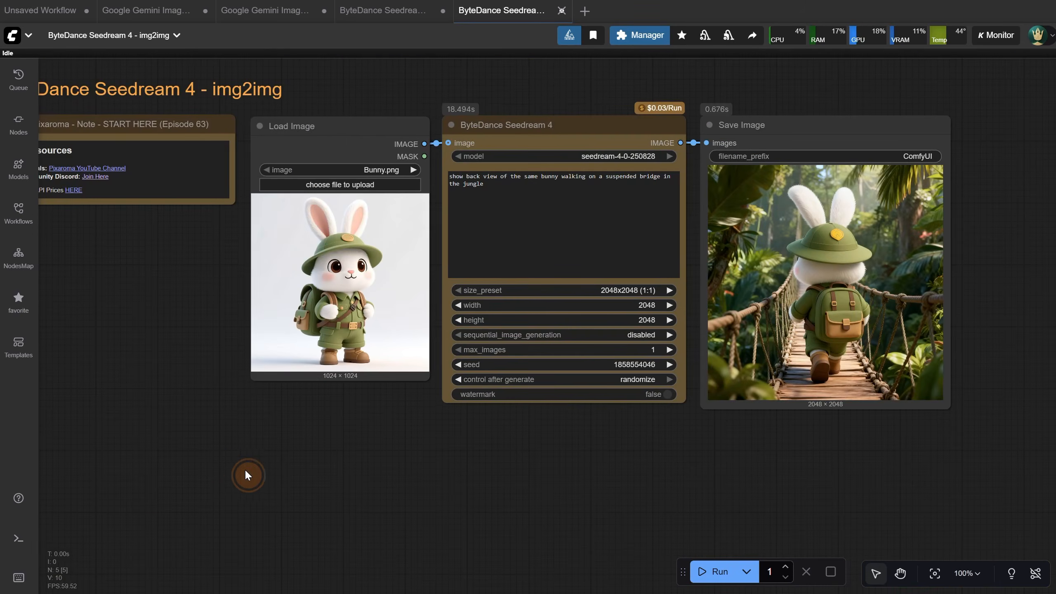
# Add a second Load Image node and arrange both Load Image nodes one above the other beside the Seedream 4 node
pyautogui.doubleClick(247, 475)
pyautogui.write('load')
pyautogui.click(504, 184)
pyautogui.moveTo(317, 463); pyautogui.dragTo(287, 420)
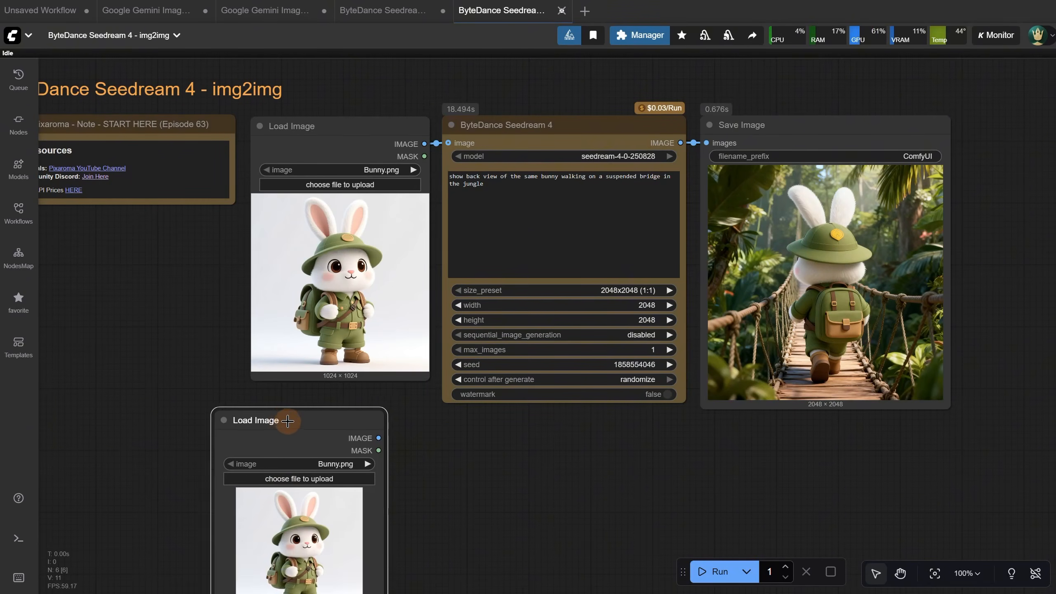
pyautogui.moveTo(358, 129); pyautogui.dragTo(155, 219)
pyautogui.moveTo(299, 421); pyautogui.dragTo(144, 496)
pyautogui.moveTo(357, 419); pyautogui.dragTo(403, 297)
# Add a Batch Images node, connect both Load Image outputs to it, and link its output to the Seedream 4 image input
pyautogui.doubleClick(440, 312)
pyautogui.write('batch')
pyautogui.click(478, 184)
pyautogui.moveTo(293, 118); pyautogui.dragTo(374, 314)
pyautogui.moveTo(289, 398); pyautogui.dragTo(375, 327)
pyautogui.moveTo(468, 324); pyautogui.dragTo(479, 191)
# Load logo.jpg into the second Load Image node
pyautogui.moveTo(488, 525); pyautogui.dragTo(510, 527)
pyautogui.click(331, 425)
pyautogui.doubleClick(147, 32)
# Run the new prompt "the same bunny in a cave and is looking at the logo from second image that is made from gold, like levitating, magical artefact"
pyautogui.scroll(3, 542, 230)
pyautogui.moveTo(539, 234); pyautogui.dragTo(440, 207)
pyautogui.write('the same bunny')
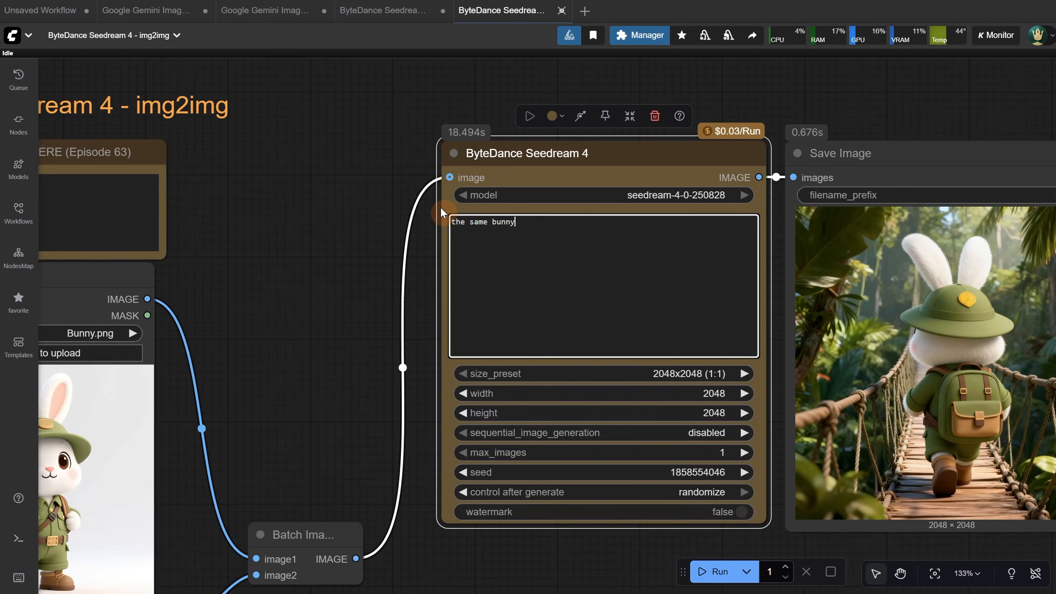
pyautogui.write(' in a cave and is looking at the logo from second imthat is made from gold, like levitating, magical artefact')
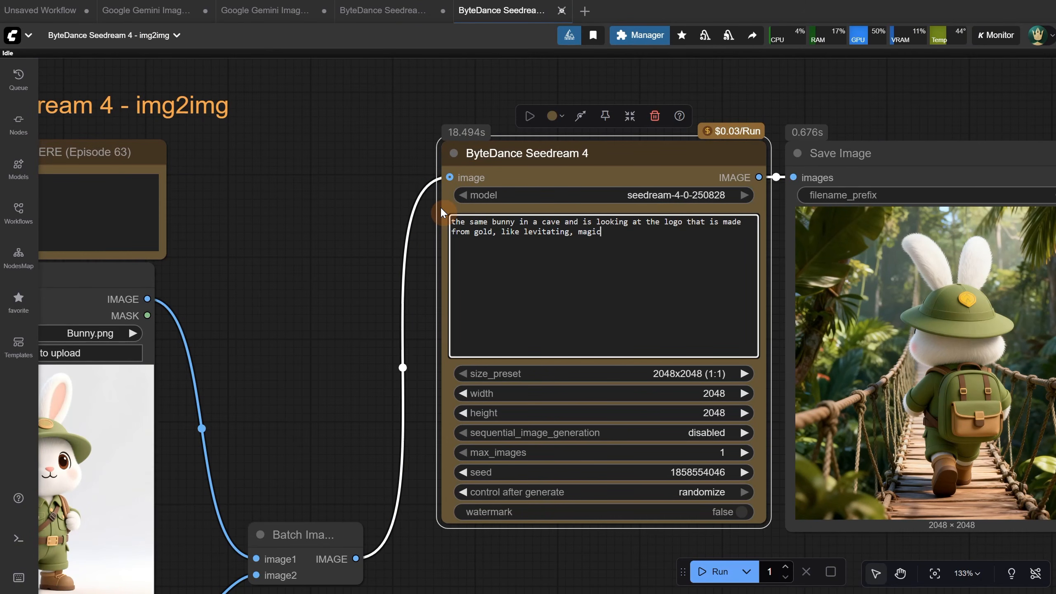
pyautogui.click(686, 222)
pyautogui.write('from second image')
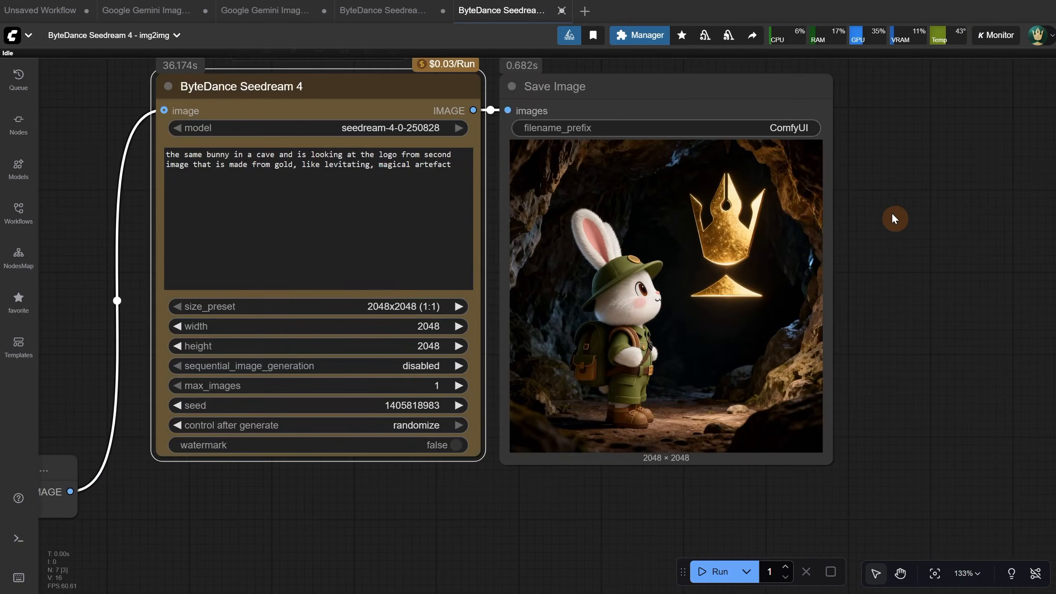
pyautogui.scroll(5, 891, 217)
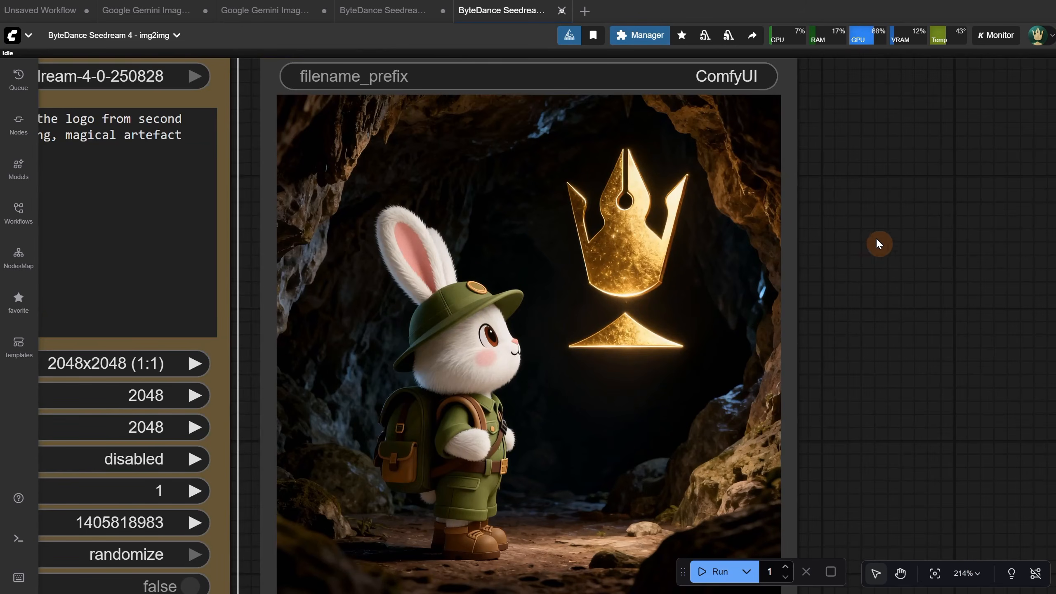
pyautogui.scroll(3, 917, 228)
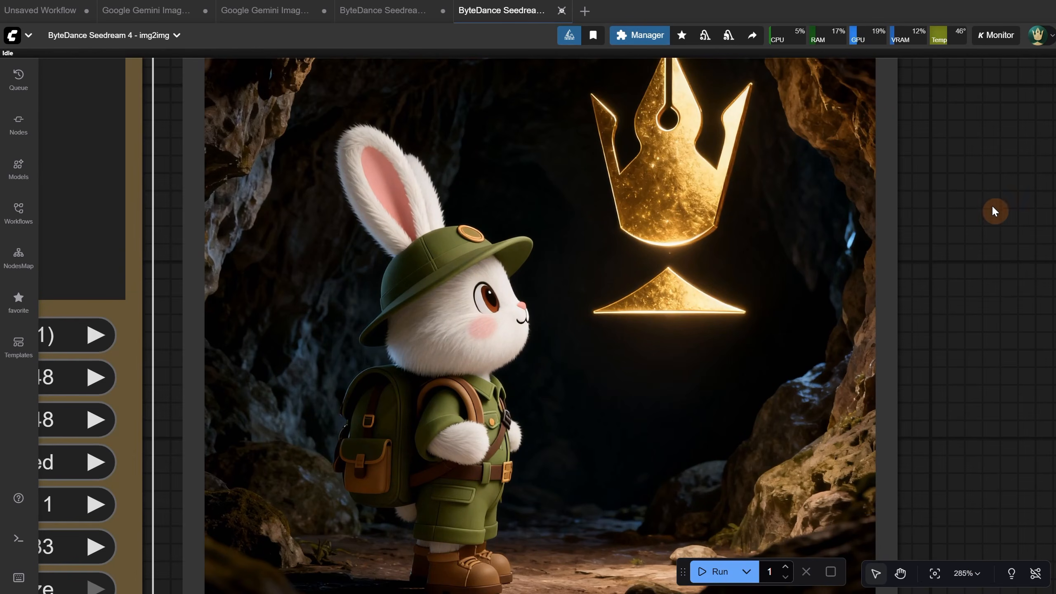
pyautogui.moveTo(994, 207); pyautogui.dragTo(994, 234)
pyautogui.scroll(-2, 999, 197)
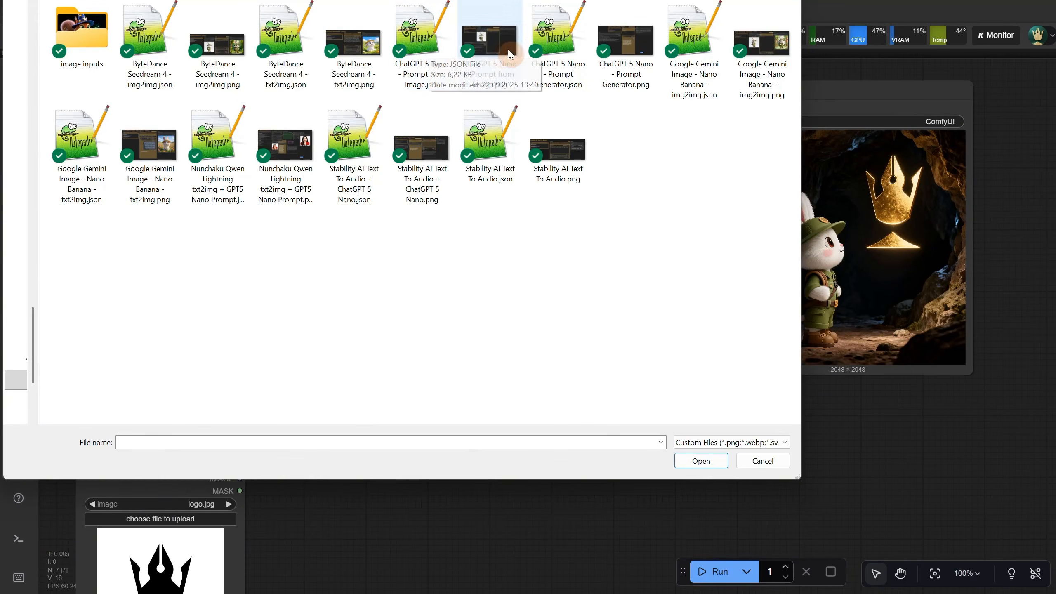
# Open the workflow file "ChatGPT 5 Nano - Prompt Generator.json" and look over its nodes
pyautogui.doubleClick(561, 43)
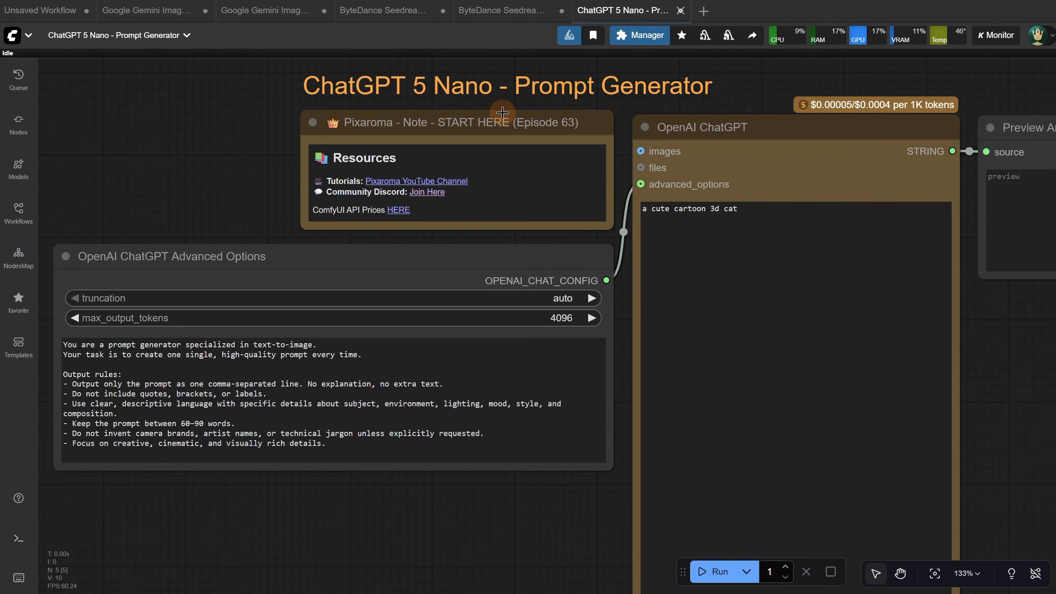
pyautogui.scroll(-2, 593, 76)
pyautogui.scroll(1, 597, 77)
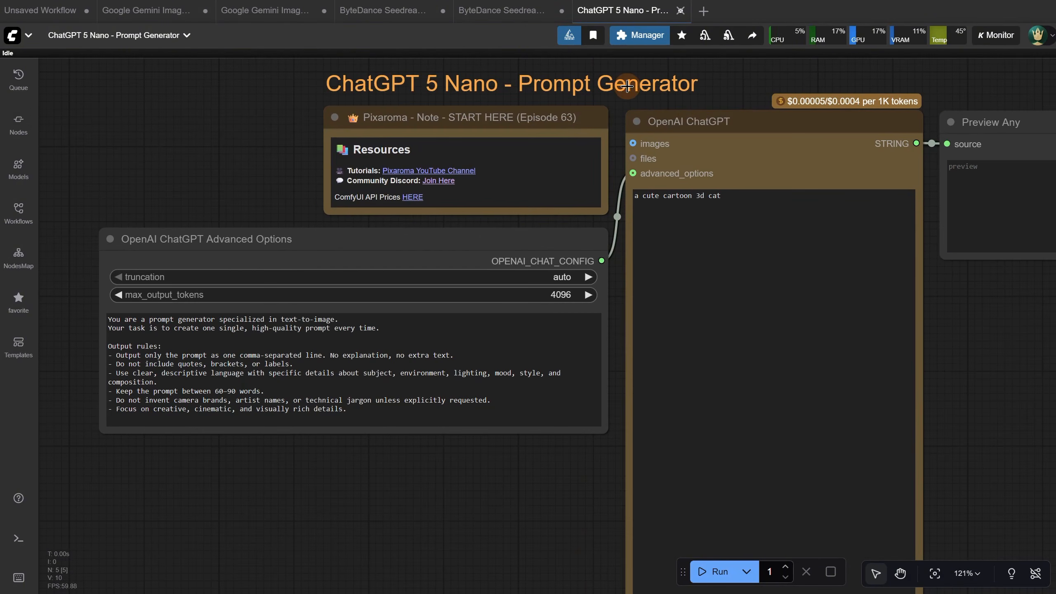
pyautogui.scroll(1, 657, 96)
pyautogui.moveTo(658, 96); pyautogui.dragTo(536, 102)
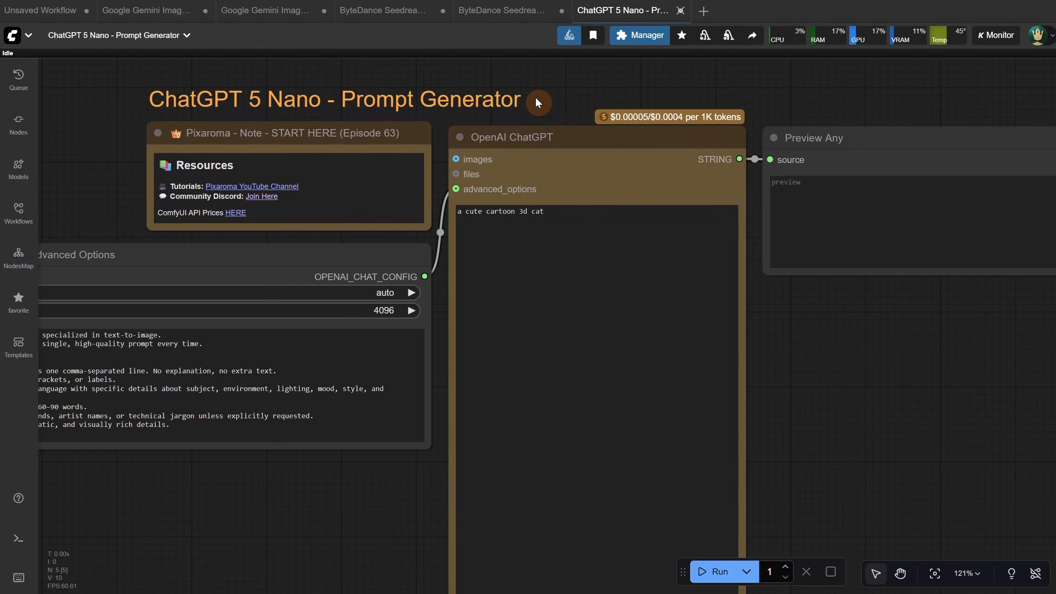
# Examine the model options offered by the OpenAI ChatGPT node, keeping the current model
pyautogui.click(571, 136)
pyautogui.scroll(-3, 870, 427)
pyautogui.moveTo(870, 427); pyautogui.dragTo(799, 160)
pyautogui.click(685, 338)
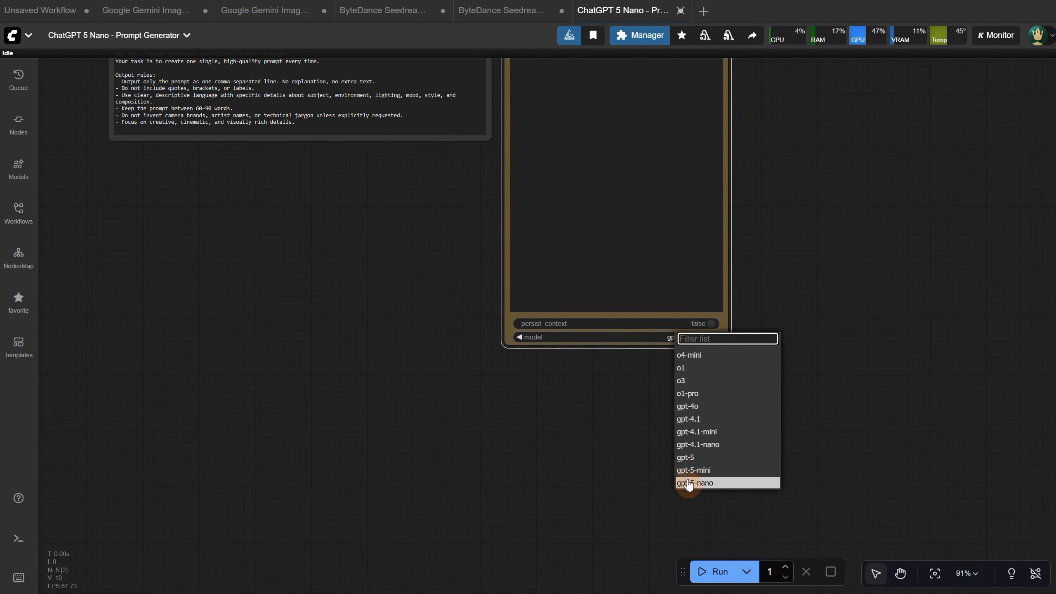
pyautogui.moveTo(840, 168); pyautogui.dragTo(747, 334)
pyautogui.scroll(-2, 806, 328)
pyautogui.click(747, 302)
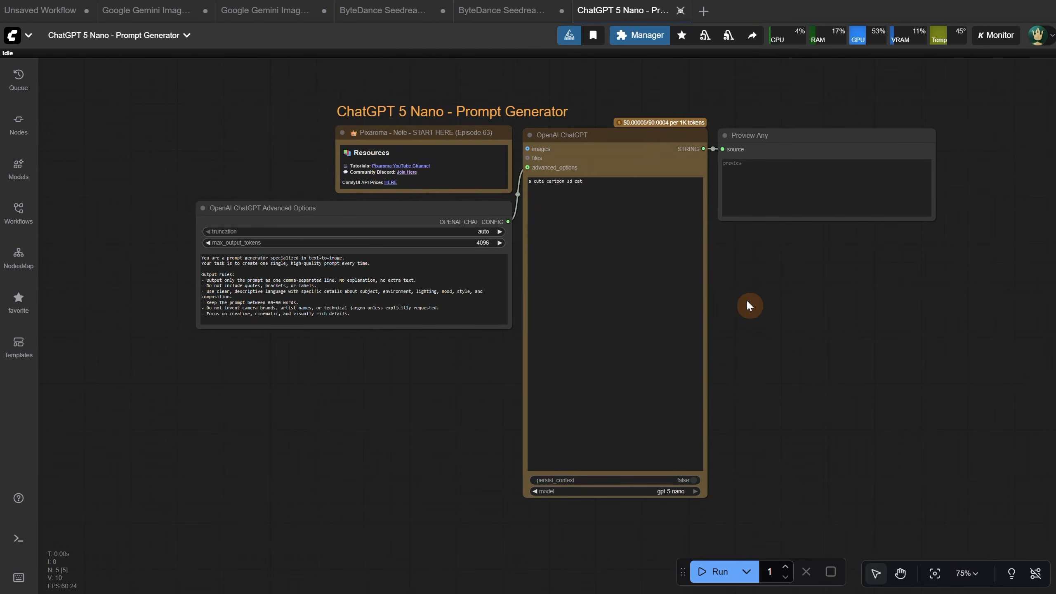
# Switch the OpenAI ChatGPT node through o4-mini, gpt-4o and gpt-5-mini to compare token prices, and return it to gpt-5-nano
pyautogui.click(674, 491)
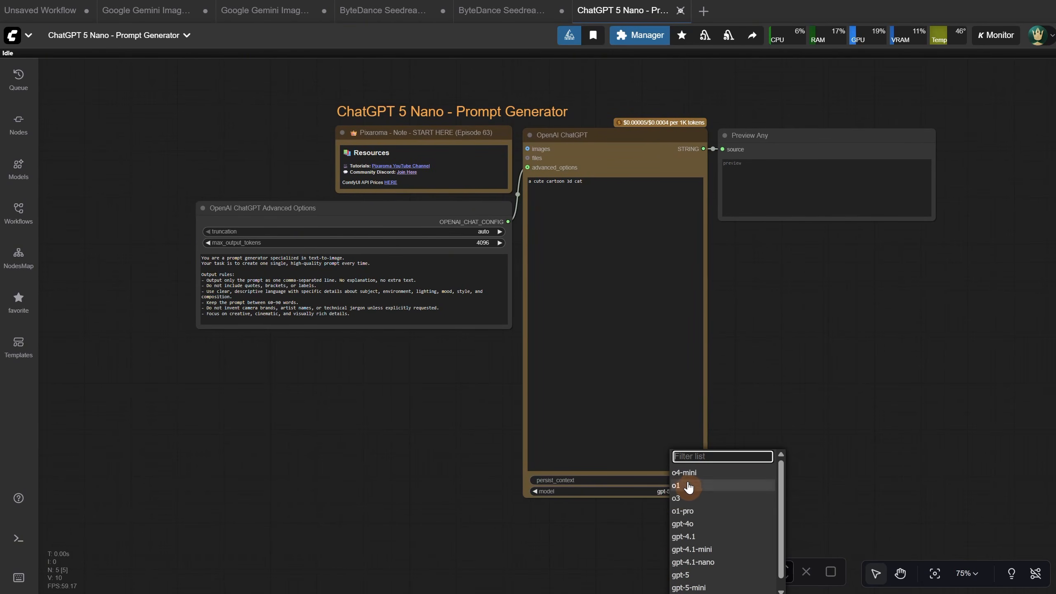
pyautogui.click(695, 479)
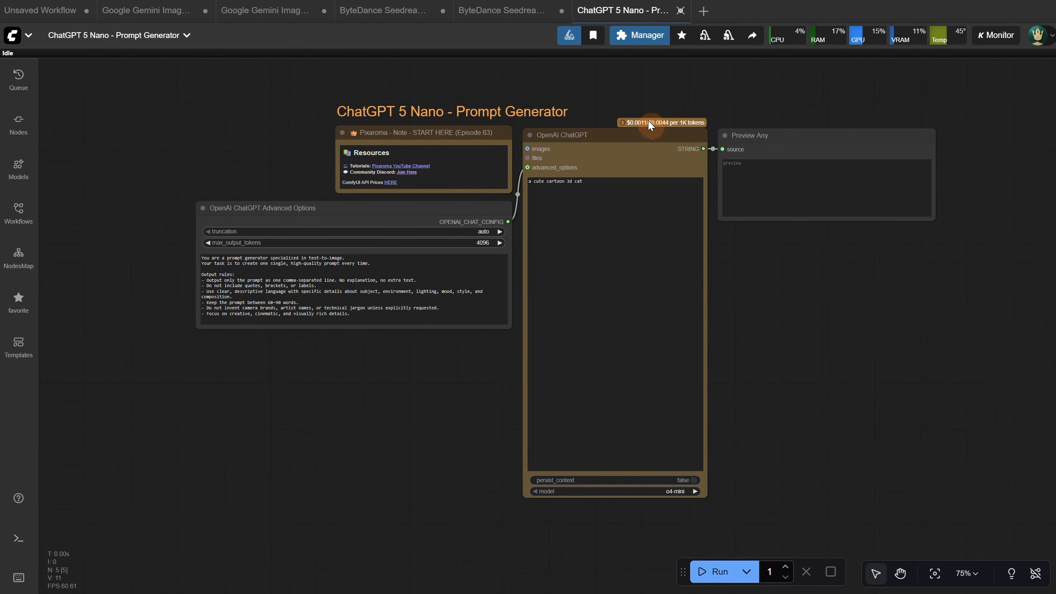
pyautogui.click(659, 492)
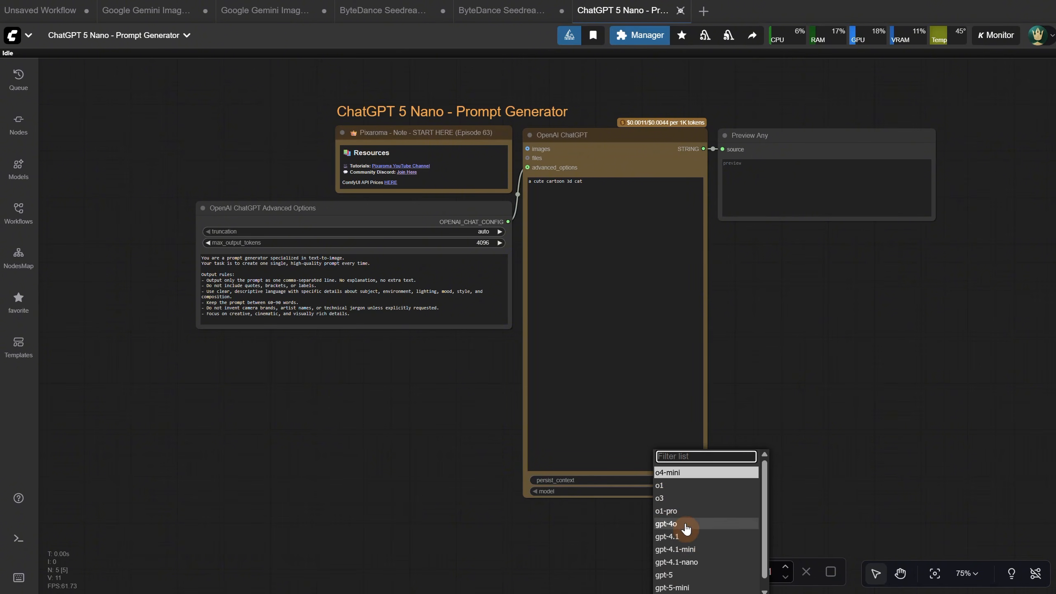
pyautogui.click(685, 524)
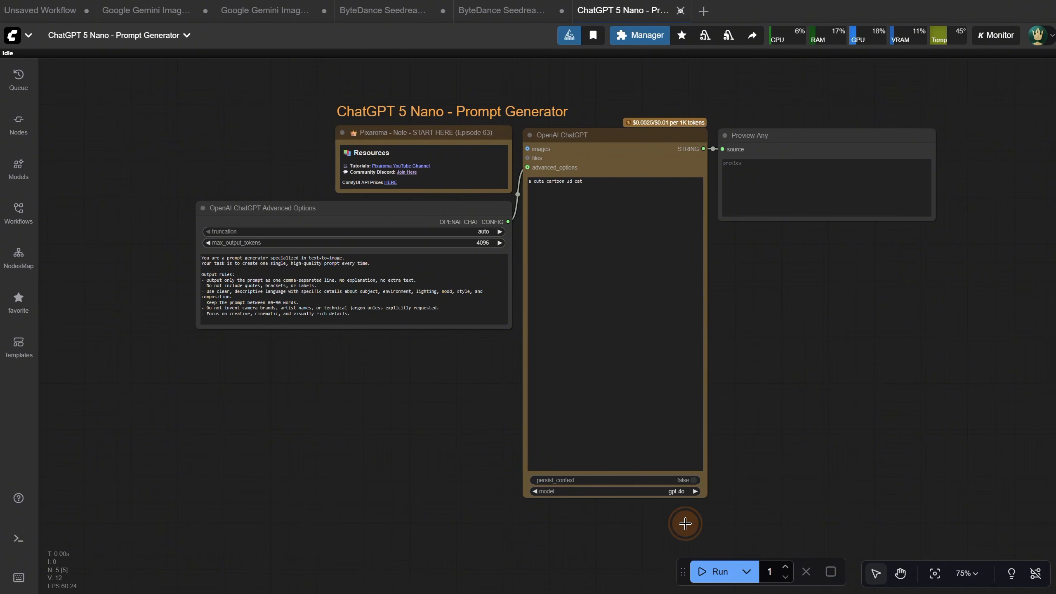
pyautogui.click(665, 493)
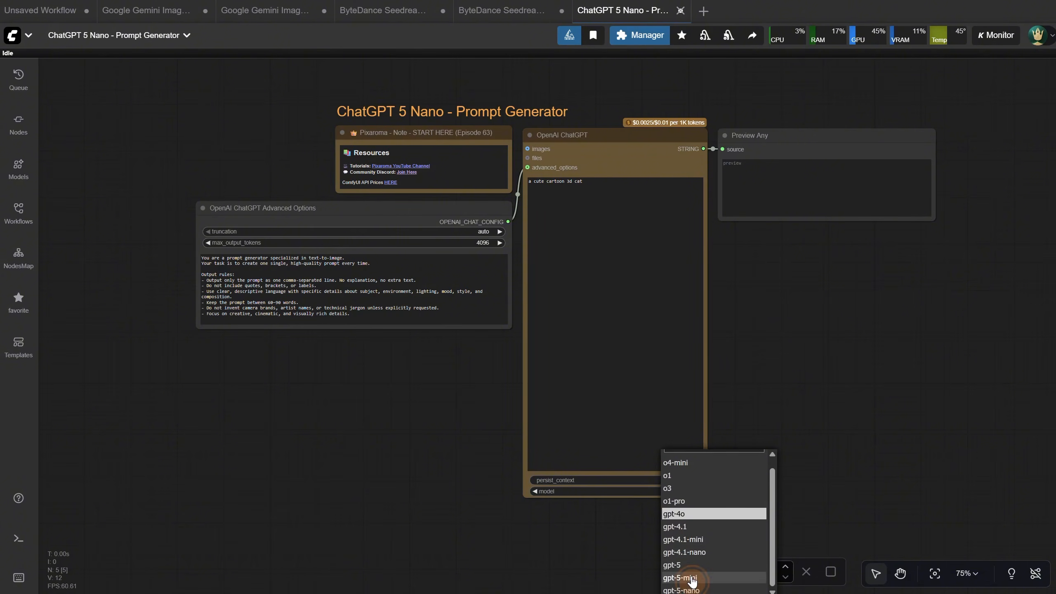
pyautogui.click(690, 577)
pyautogui.click(665, 491)
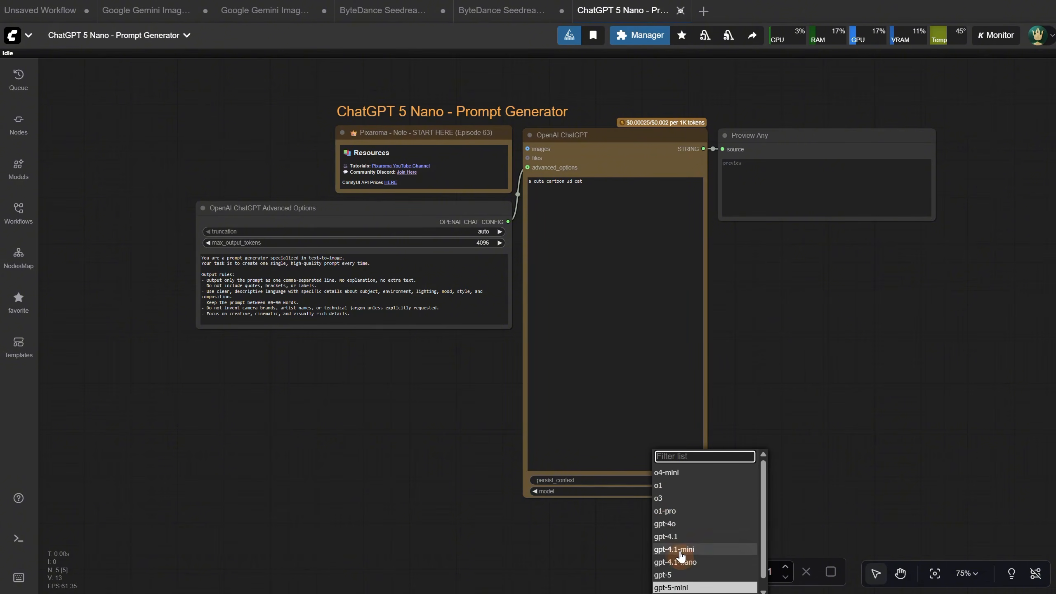
pyautogui.click(682, 574)
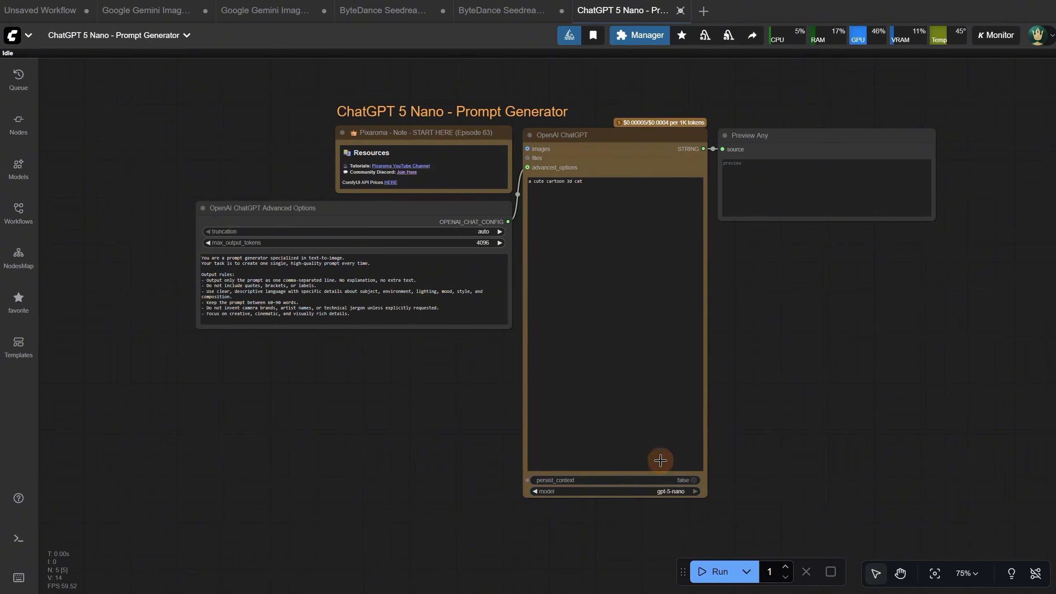
# Review the Advanced Options instructions, extend the ChatGPT prompt to "a cute cartoon 3d cat in the jungle", and run the workflow
pyautogui.scroll(5, 433, 250)
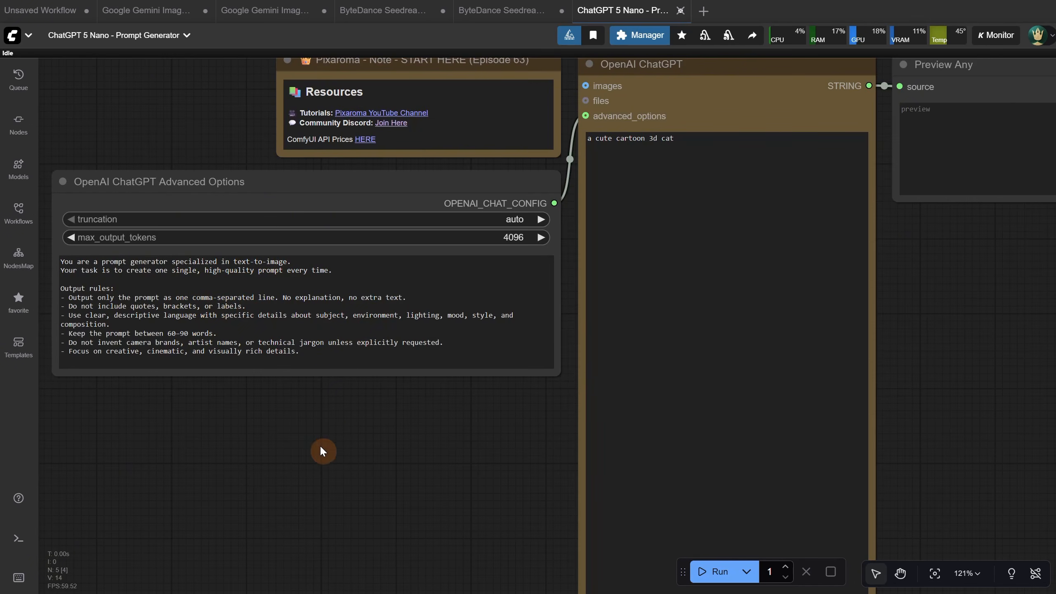
pyautogui.scroll(-3, 328, 432)
pyautogui.scroll(-1, 807, 307)
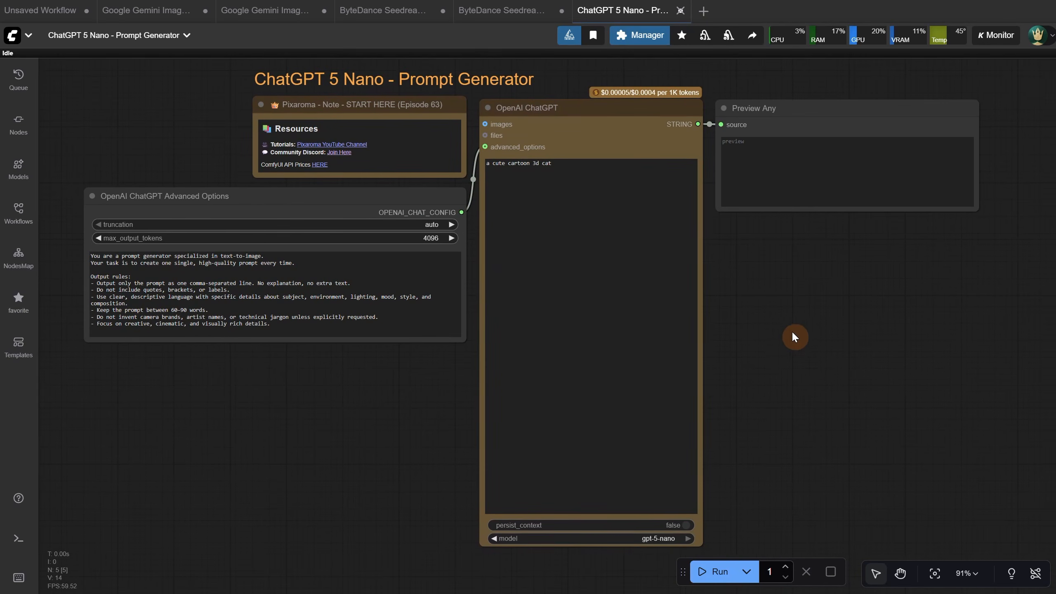
pyautogui.click(584, 166)
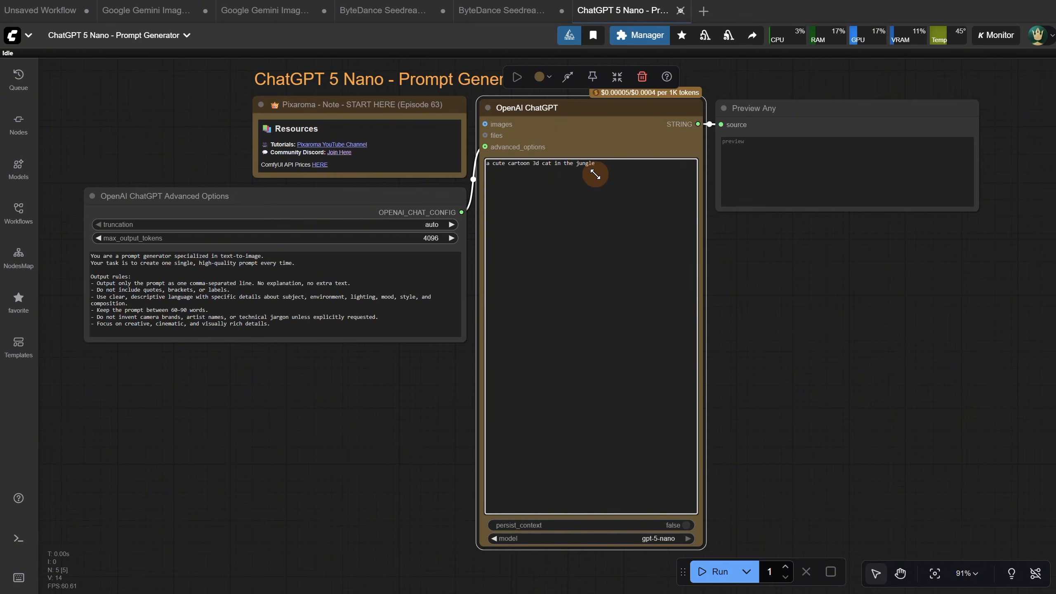
pyautogui.click(712, 572)
pyautogui.scroll(3, 977, 202)
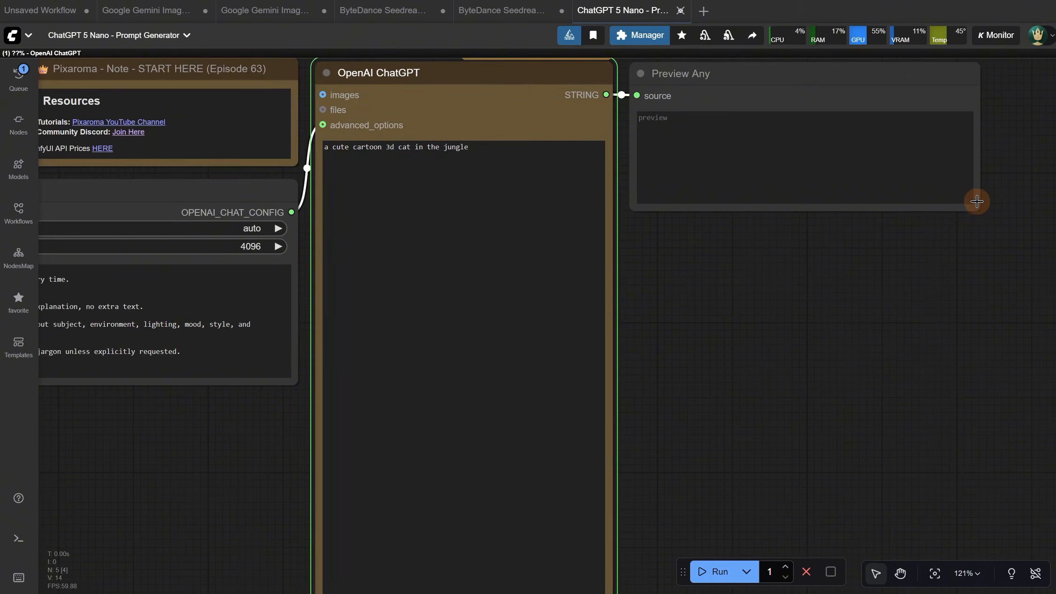
pyautogui.moveTo(940, 245); pyautogui.dragTo(880, 389)
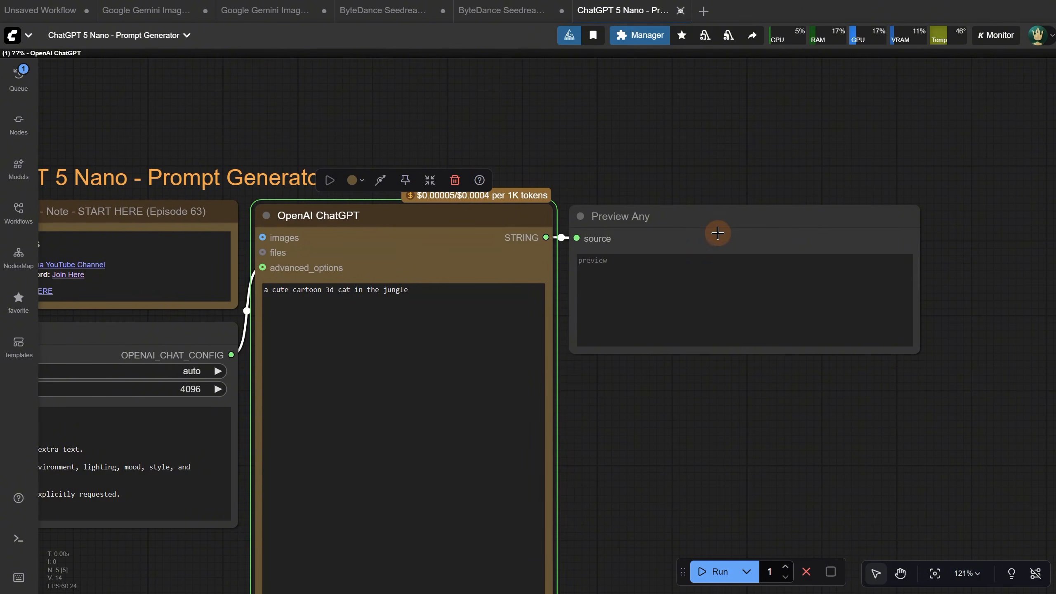
pyautogui.click(957, 376)
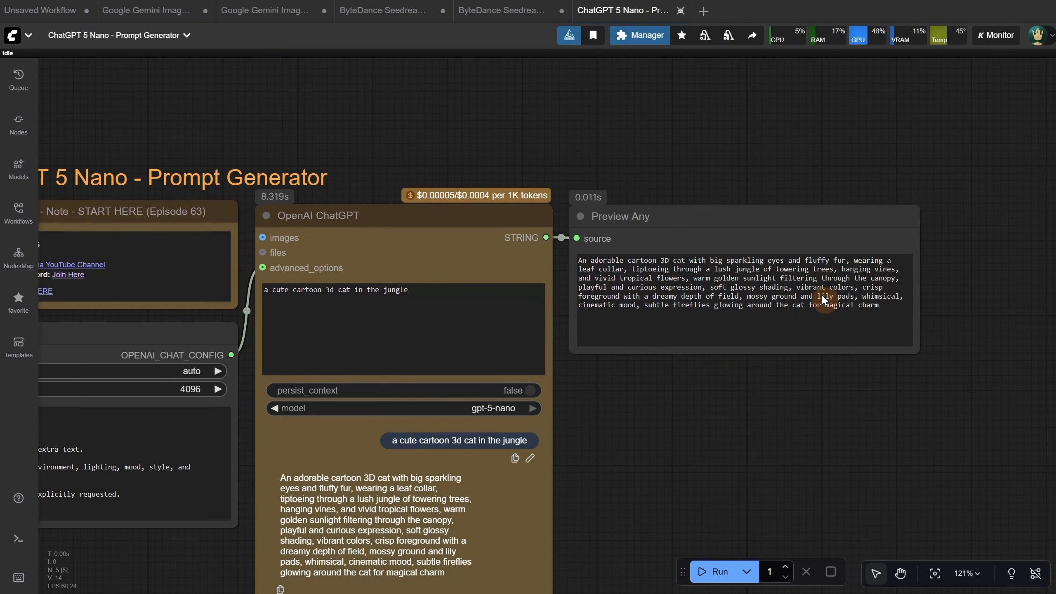
# Highlight and read the full generated prompt text in the Preview Any node
pyautogui.moveTo(889, 303); pyautogui.dragTo(578, 259)
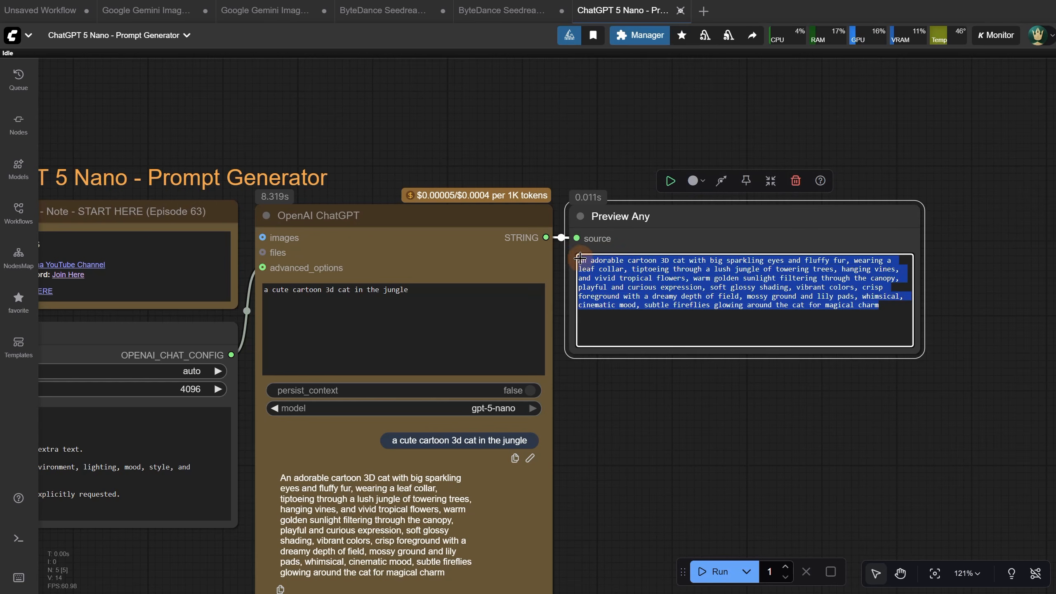
pyautogui.click(670, 372)
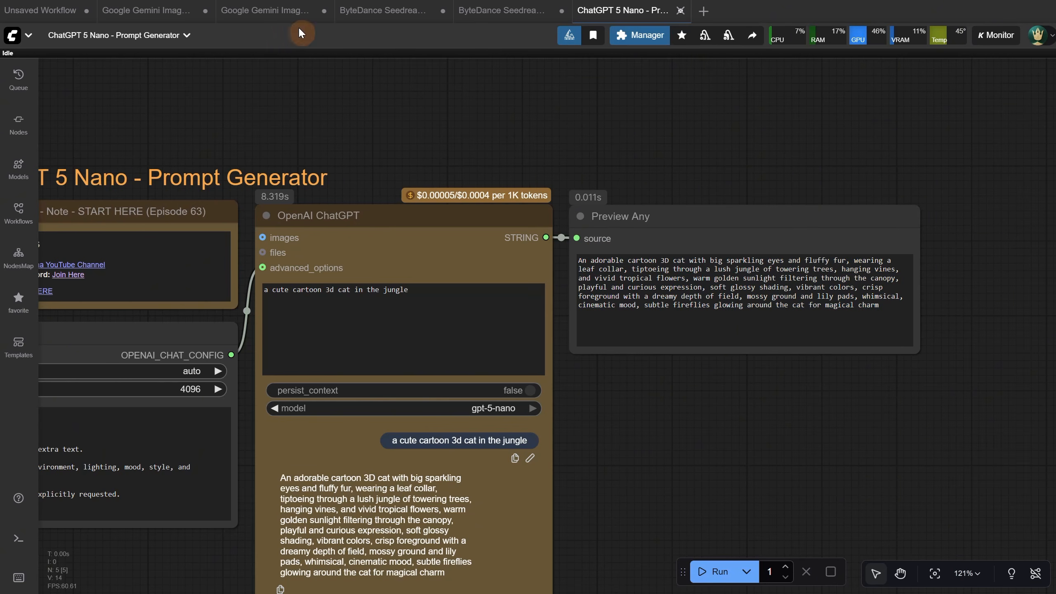
pyautogui.scroll(-1, 748, 189)
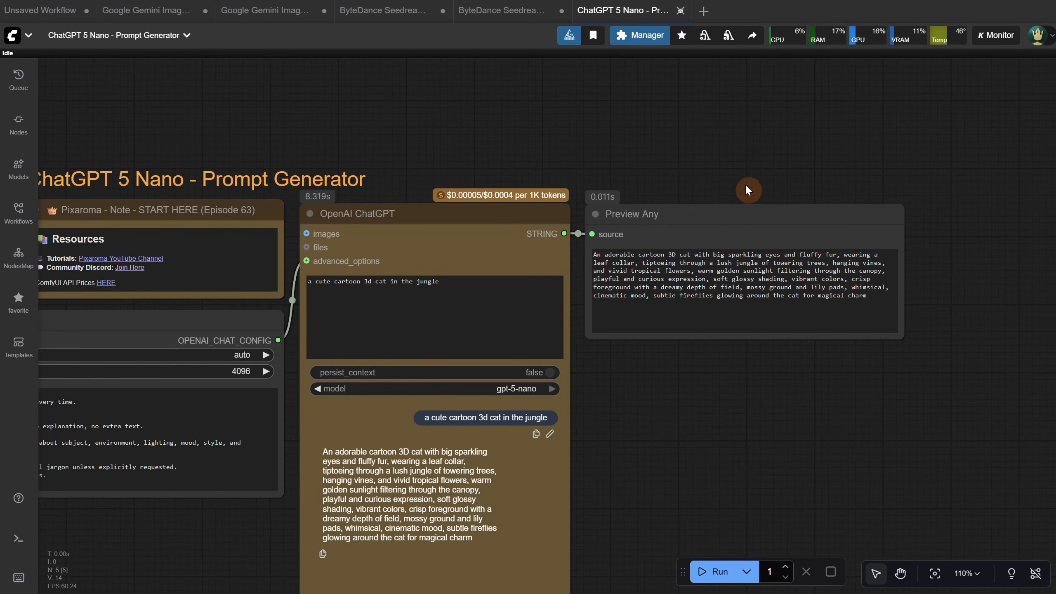
pyautogui.moveTo(687, 402)
pyautogui.mouseDown()
pyautogui.moveTo(731, 323)
pyautogui.moveTo(761, 324)
pyautogui.mouseUp()
# Open the workflow file "ChatGPT 5 Nano - Prompt from Image.json"
pyautogui.click(25, 35)
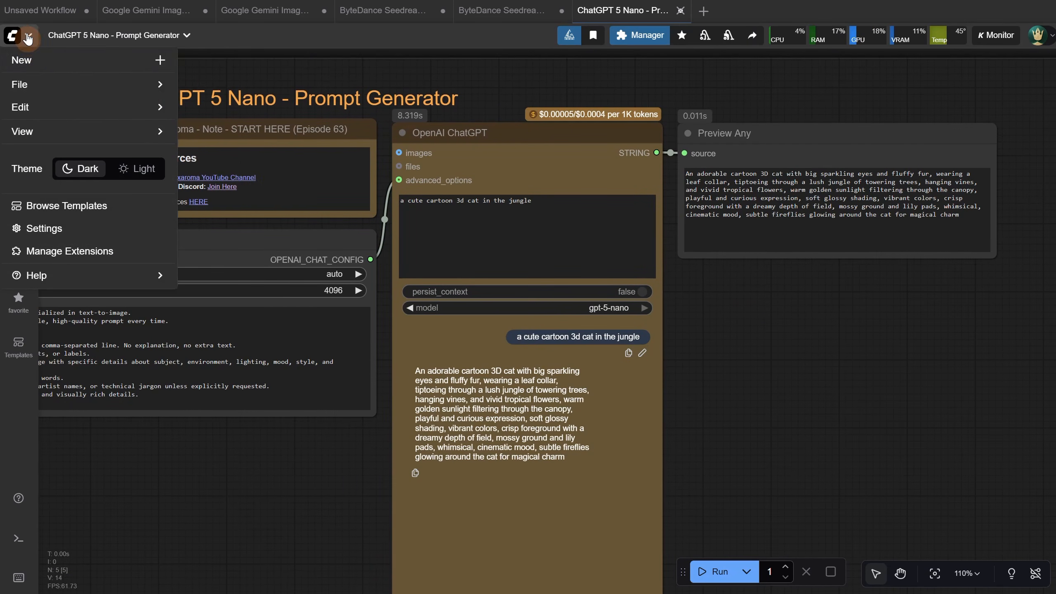
pyautogui.click(54, 84)
pyautogui.click(230, 95)
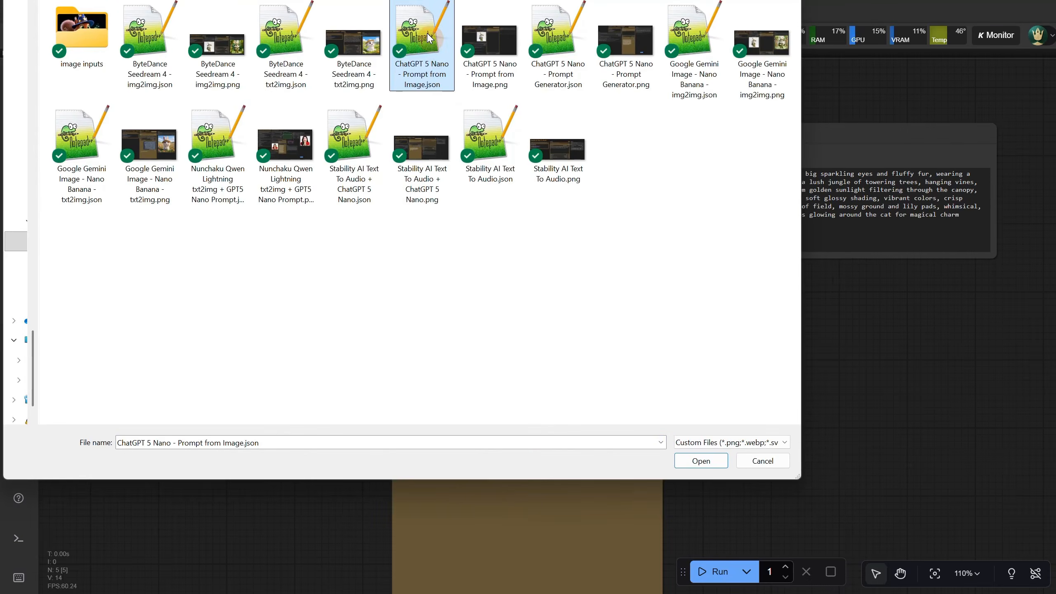
pyautogui.doubleClick(427, 32)
pyautogui.moveTo(272, 321); pyautogui.dragTo(199, 292)
pyautogui.moveTo(866, 403); pyautogui.dragTo(879, 413)
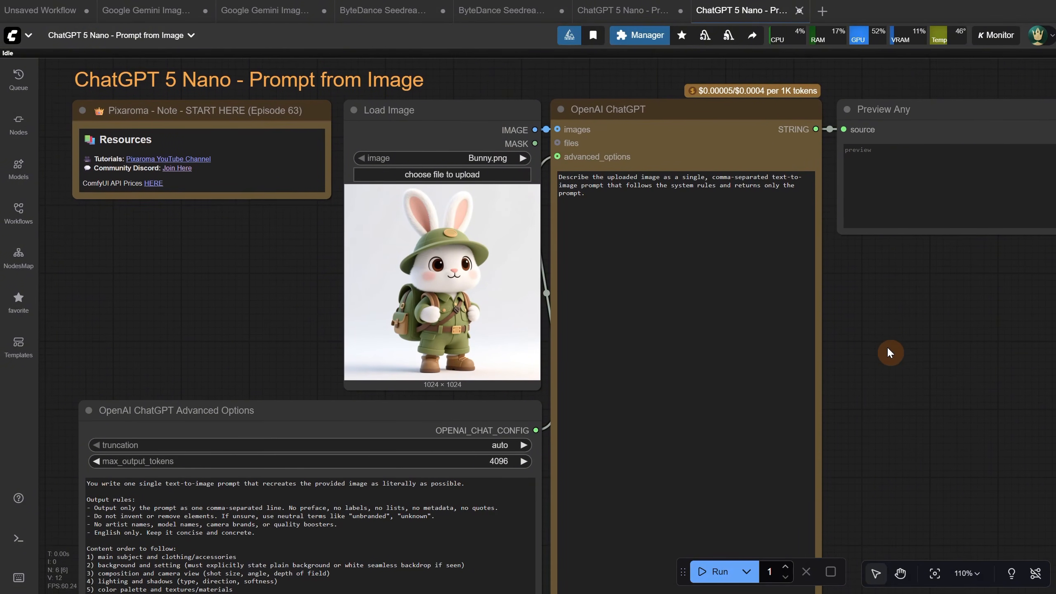
# Shift the Load Image node slightly, review the Advanced Options instructions, and run the workflow on Bunny.png
pyautogui.moveTo(474, 117)
pyautogui.mouseDown()
pyautogui.moveTo(456, 127)
pyautogui.moveTo(468, 117)
pyautogui.mouseUp()
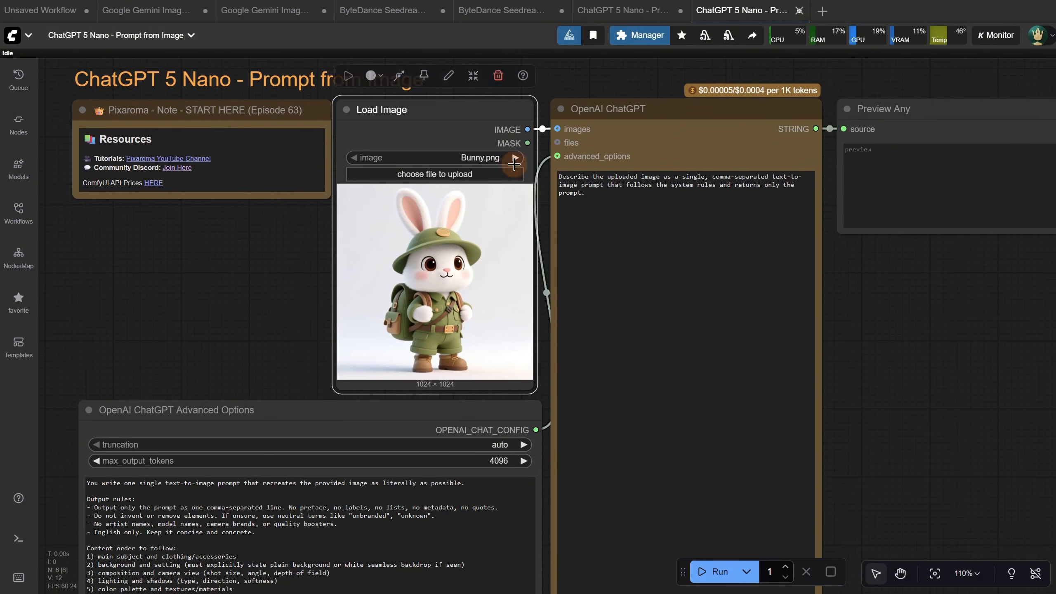
pyautogui.moveTo(925, 395); pyautogui.dragTo(958, 159)
pyautogui.scroll(1, 391, 486)
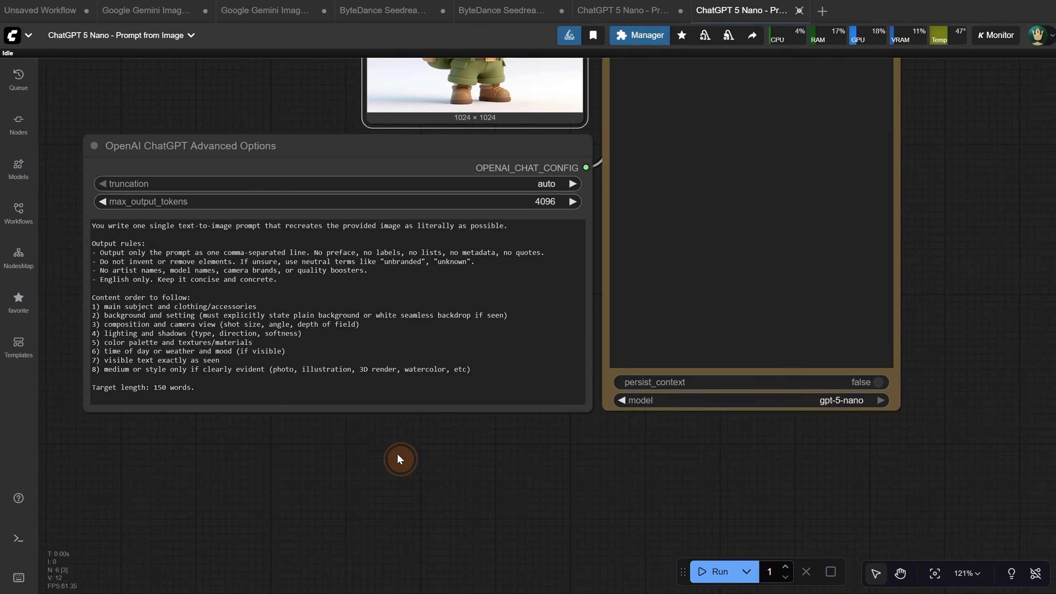
pyautogui.moveTo(396, 453); pyautogui.dragTo(410, 474)
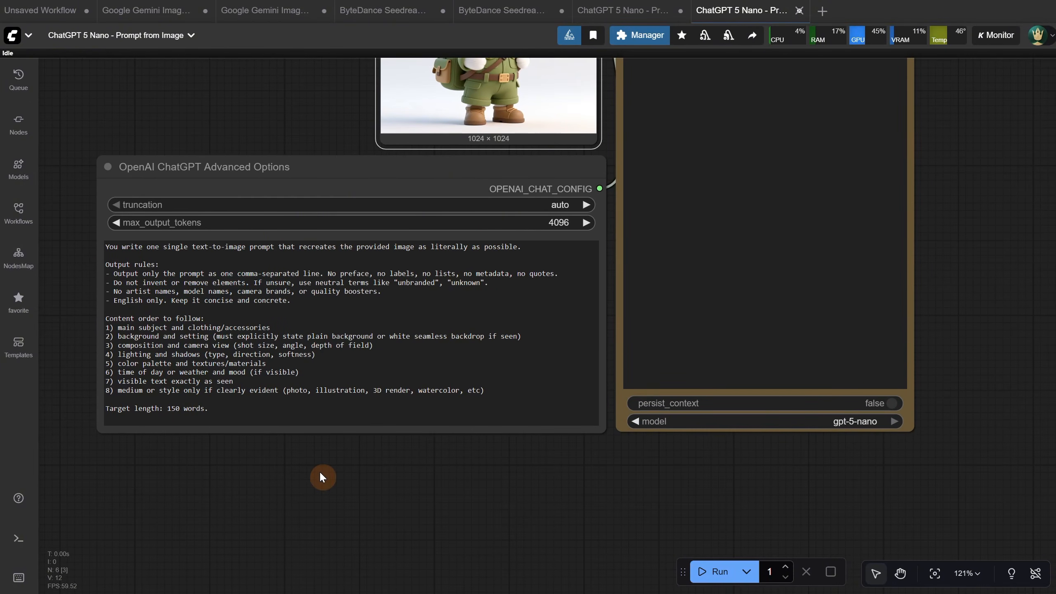
pyautogui.scroll(-3, 320, 474)
pyautogui.moveTo(910, 197); pyautogui.dragTo(831, 301)
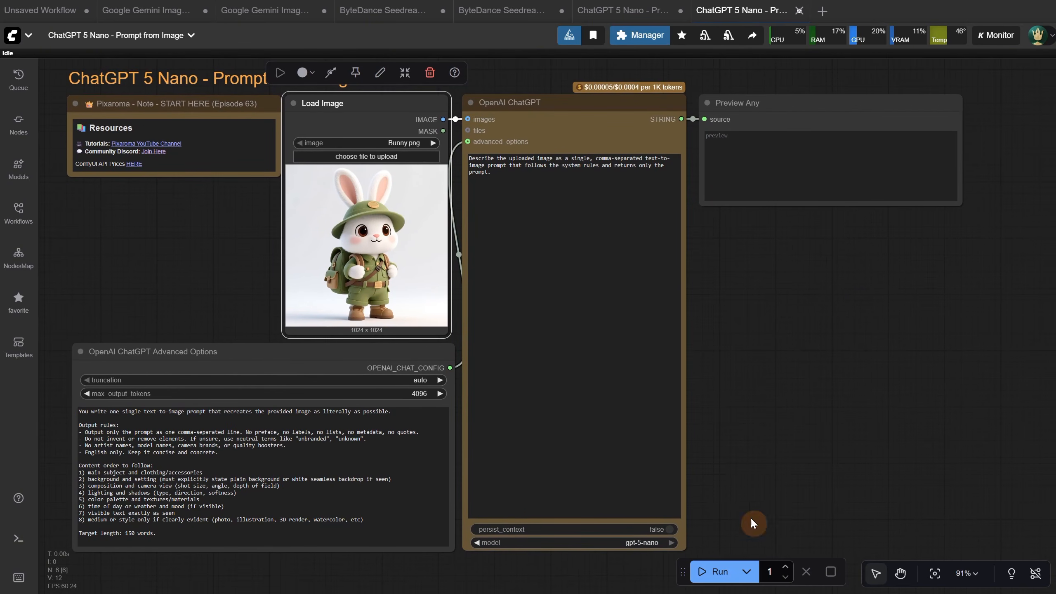
pyautogui.click(716, 576)
pyautogui.scroll(3, 804, 297)
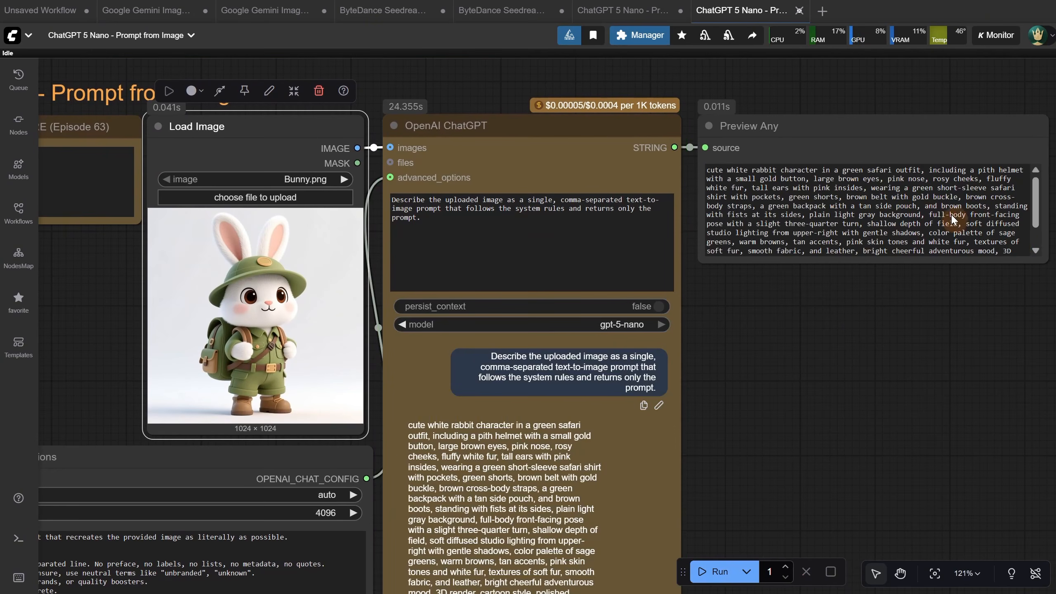
# Enlarge the Preview Any node until the full generated bunny prompt fits
pyautogui.moveTo(1043, 261); pyautogui.dragTo(1042, 346)
pyautogui.scroll(-4, 857, 402)
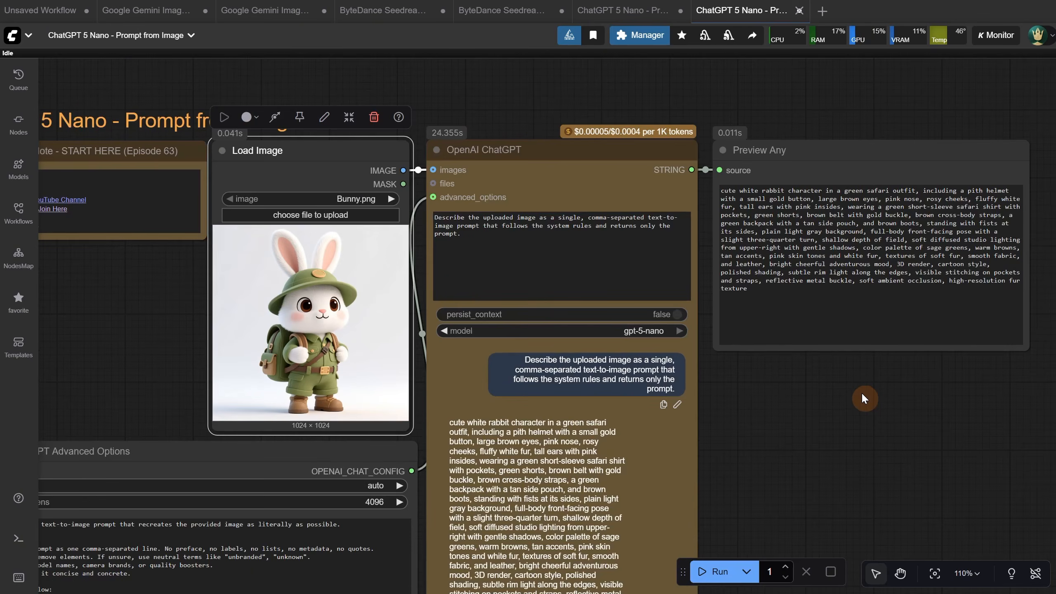
pyautogui.scroll(1, 852, 404)
pyautogui.moveTo(851, 406); pyautogui.dragTo(864, 316)
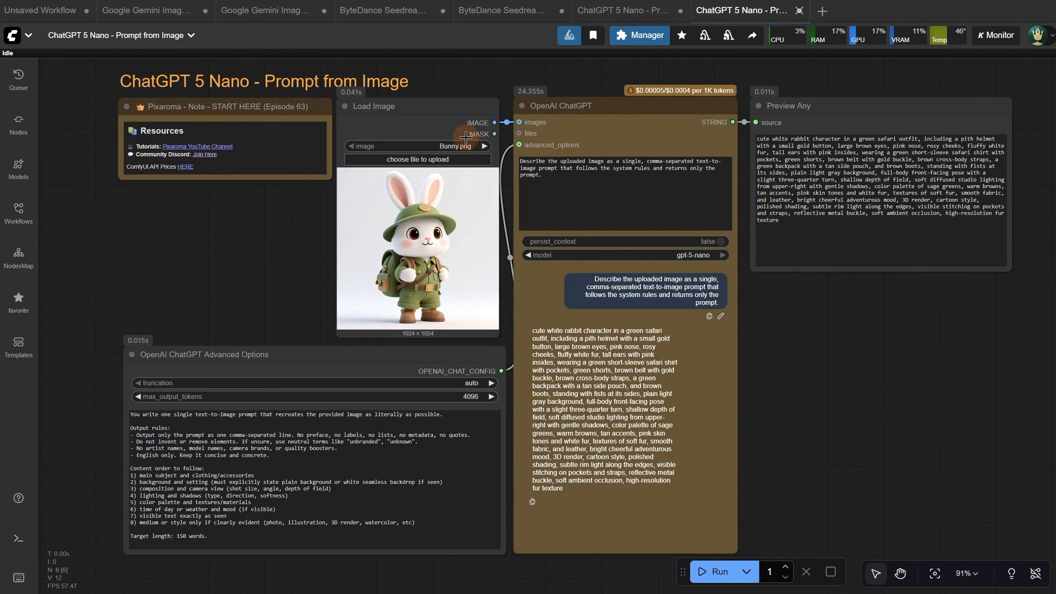
# Copy the Load Image, OpenAI ChatGPT Advanced Options and OpenAI ChatGPT nodes together
pyautogui.click(414, 109)
pyautogui.keyDown('shift'); pyautogui.click(393, 358); pyautogui.keyUp('shift')
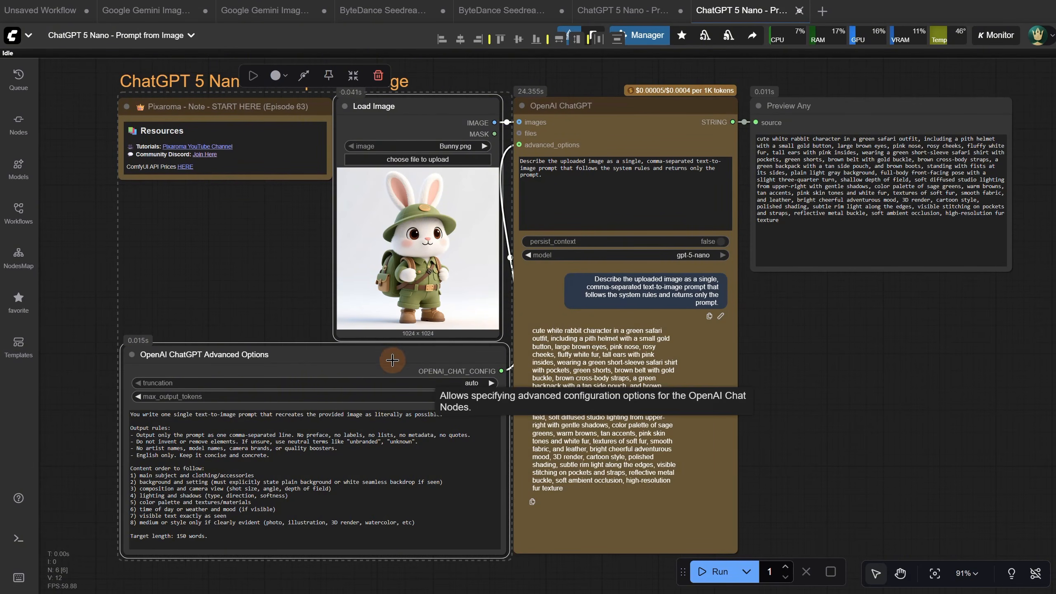
pyautogui.keyDown('shift'); pyautogui.click(638, 107); pyautogui.keyUp('shift')
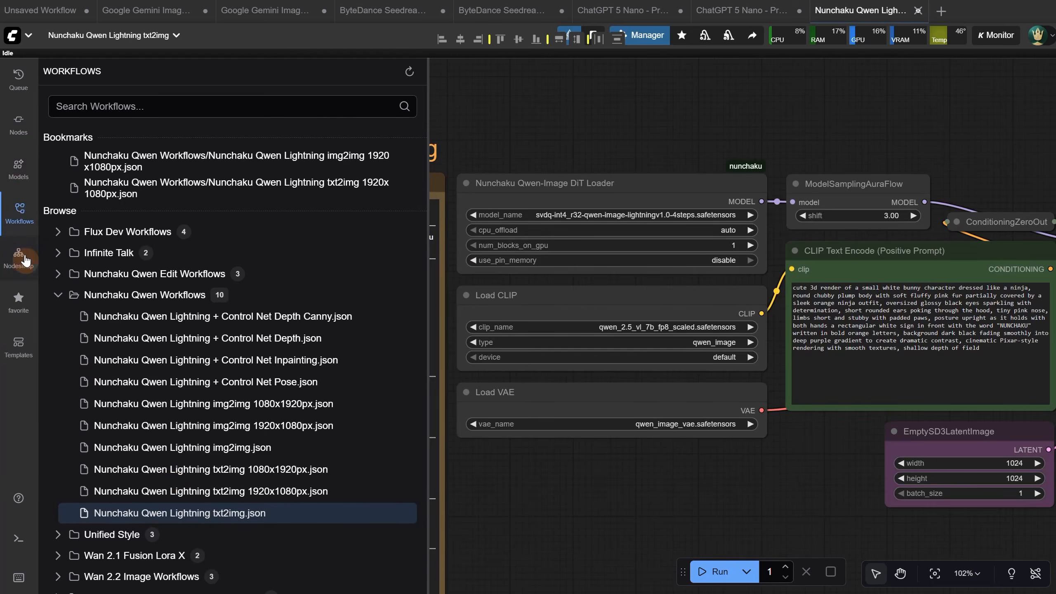
# Open the Nunchaku Qwen Lightning txt2img workflow and inspect its positive prompt node
pyautogui.click(21, 215)
pyautogui.scroll(-2, 744, 494)
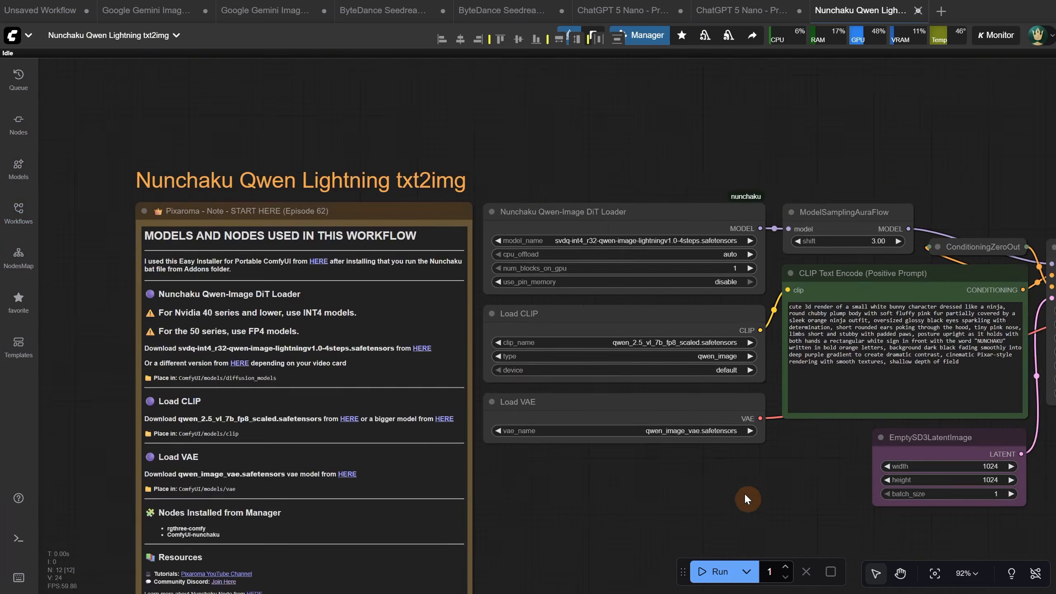
pyautogui.moveTo(745, 495); pyautogui.dragTo(459, 402)
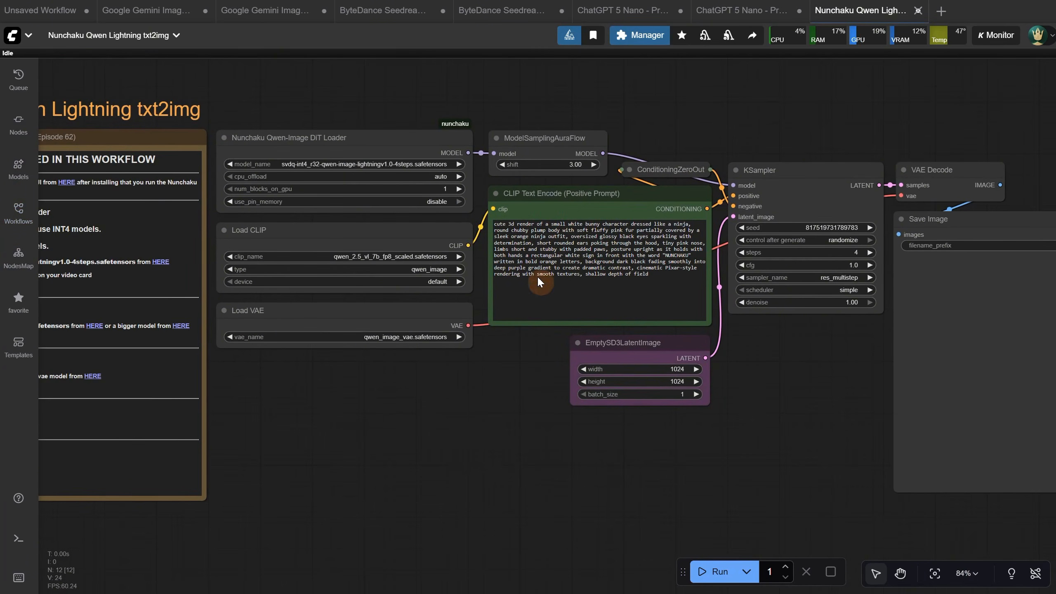
pyautogui.scroll(6, 561, 250)
pyautogui.scroll(-4, 560, 251)
pyautogui.scroll(-3, 560, 251)
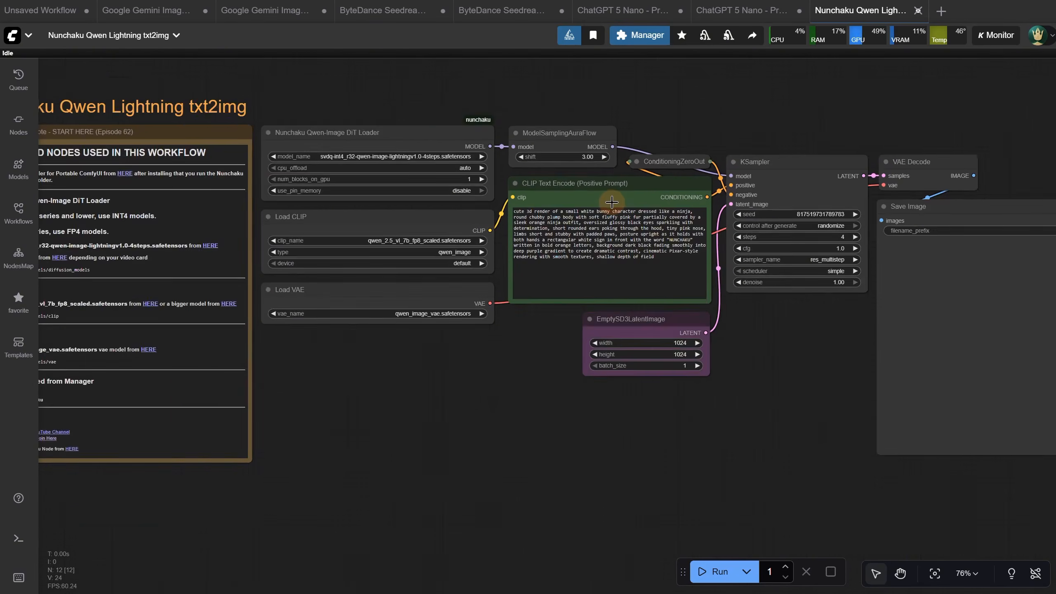
pyautogui.scroll(2, 537, 270)
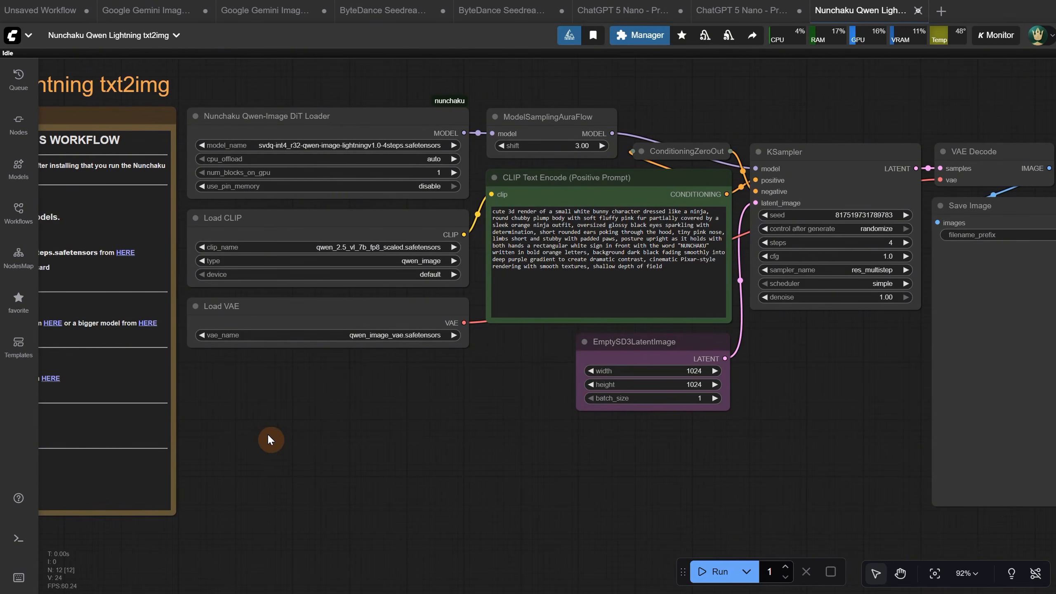
# Paste the copied nodes, place them below the model loaders, and move the EmptySD3LatentImage node aside
pyautogui.hotkey('ctrl', 'v')
pyautogui.scroll(-8, 421, 454)
pyautogui.scroll(4, 506, 340)
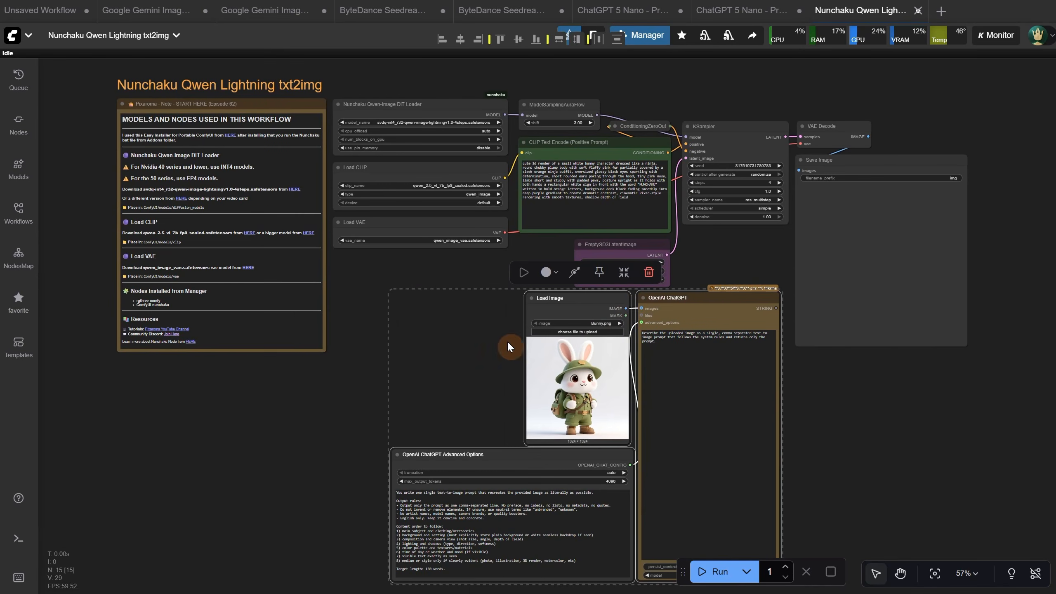
pyautogui.moveTo(579, 310); pyautogui.dragTo(391, 299)
pyautogui.moveTo(640, 246); pyautogui.dragTo(707, 262)
# Connect the STRING output of the OpenAI ChatGPT node to the text input of the positive CLIP Text Encode node
pyautogui.scroll(4, 637, 393)
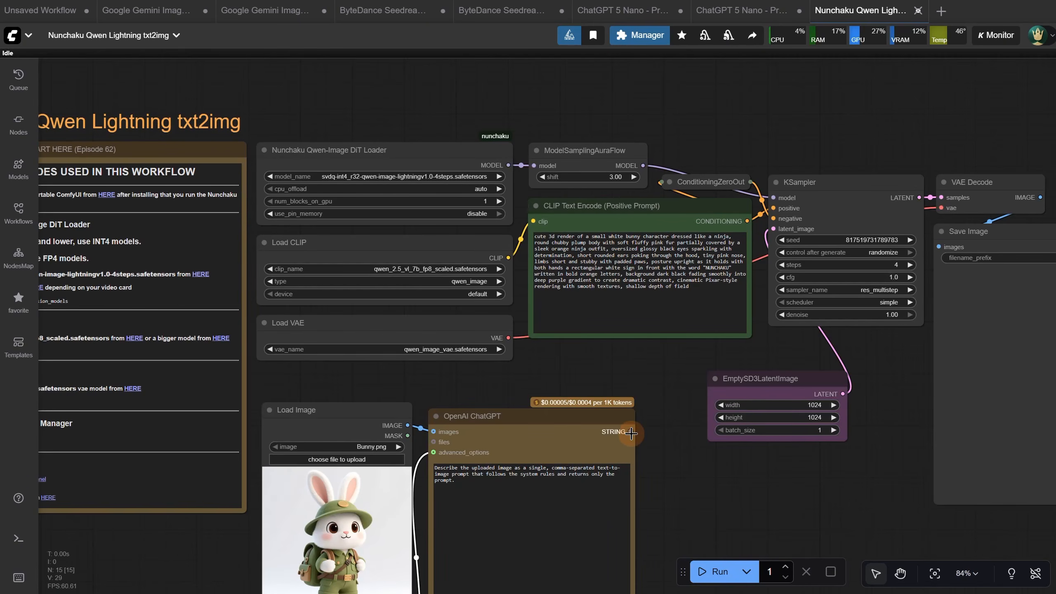
pyautogui.moveTo(630, 432)
pyautogui.mouseDown()
pyautogui.moveTo(618, 319)
pyautogui.moveTo(559, 231)
pyautogui.moveTo(547, 236)
pyautogui.mouseUp()
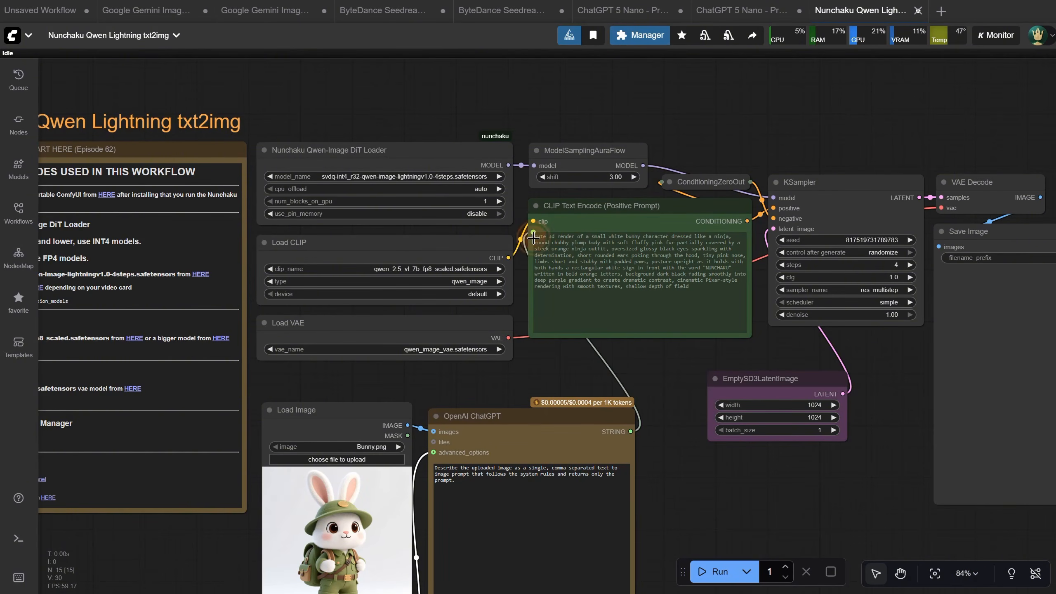
pyautogui.moveTo(533, 238); pyautogui.dragTo(544, 232)
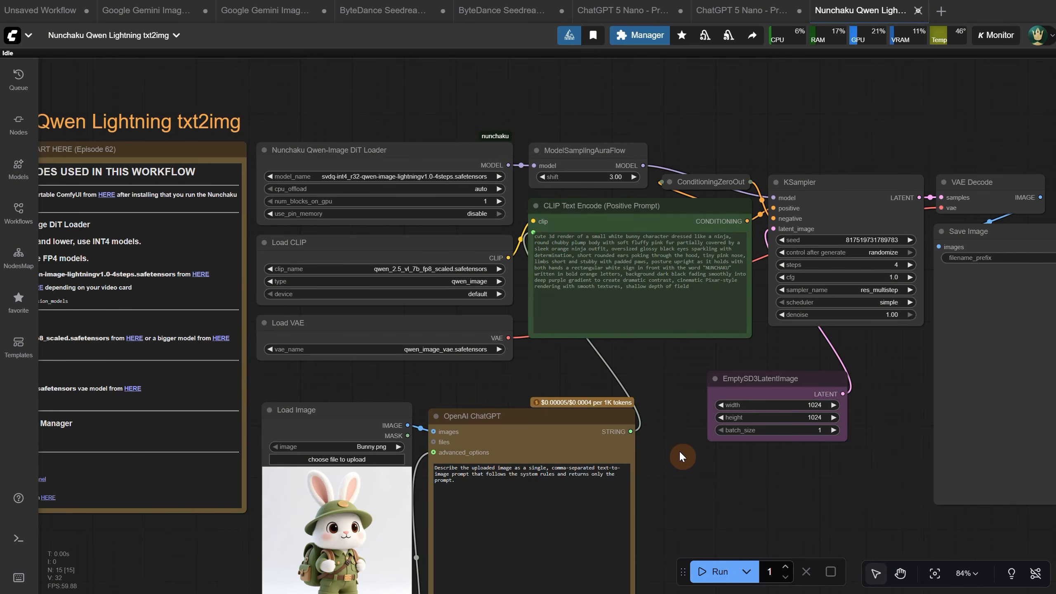
# Run the combined workflow with Bunny.png and examine the generated image in the Save Image node
pyautogui.moveTo(670, 465); pyautogui.dragTo(696, 317)
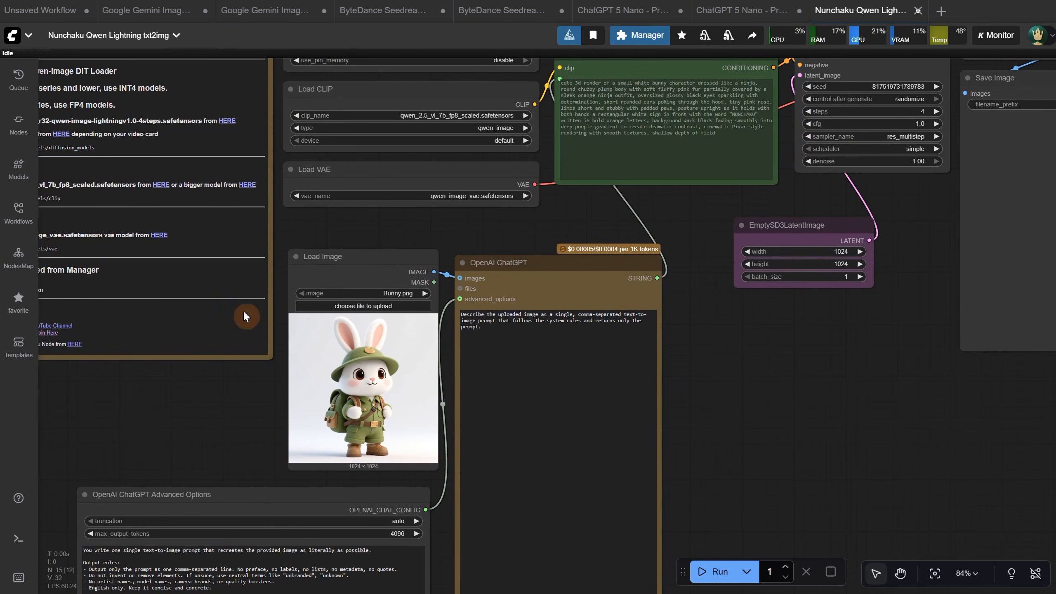
pyautogui.click(712, 571)
pyautogui.scroll(-2, 731, 391)
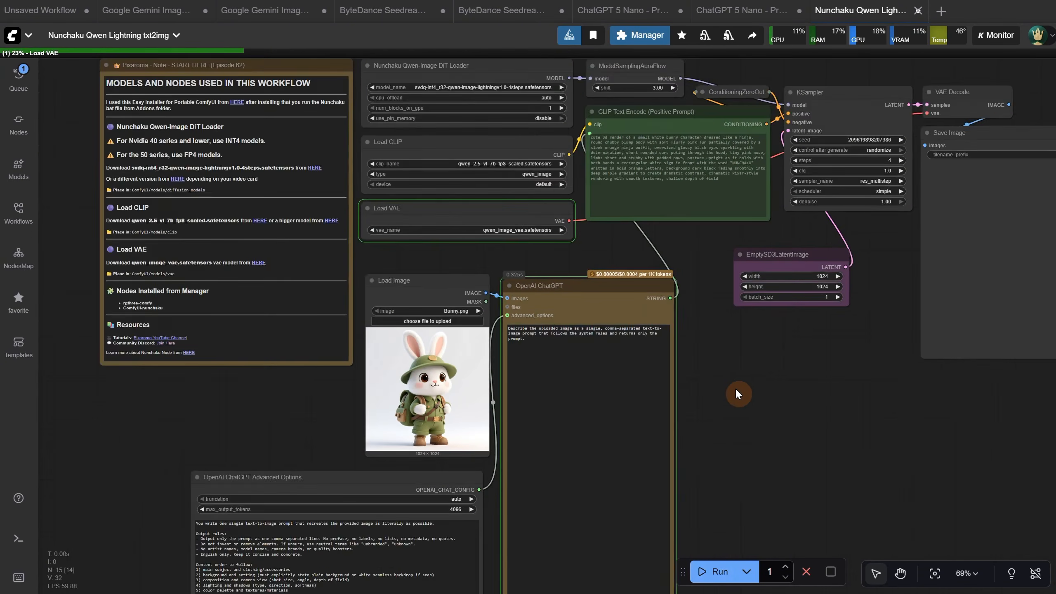
pyautogui.scroll(5, 983, 254)
pyautogui.scroll(3, 987, 246)
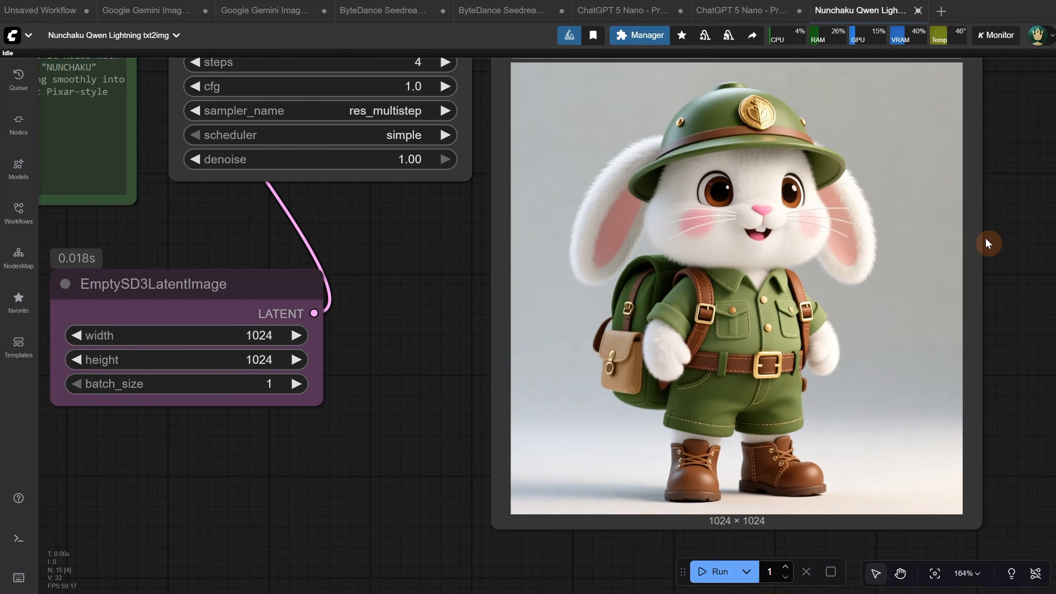
pyautogui.scroll(-10, 986, 233)
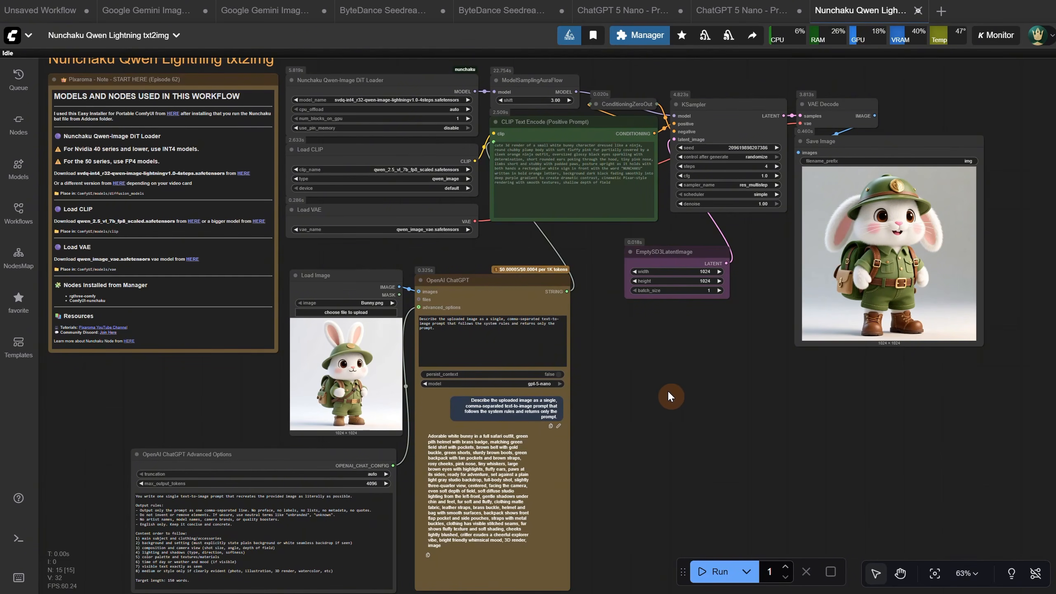
# Set the Load Image node's source image to woman 2.png
pyautogui.scroll(2, 666, 387)
pyautogui.click(346, 311)
pyautogui.doubleClick(363, 34)
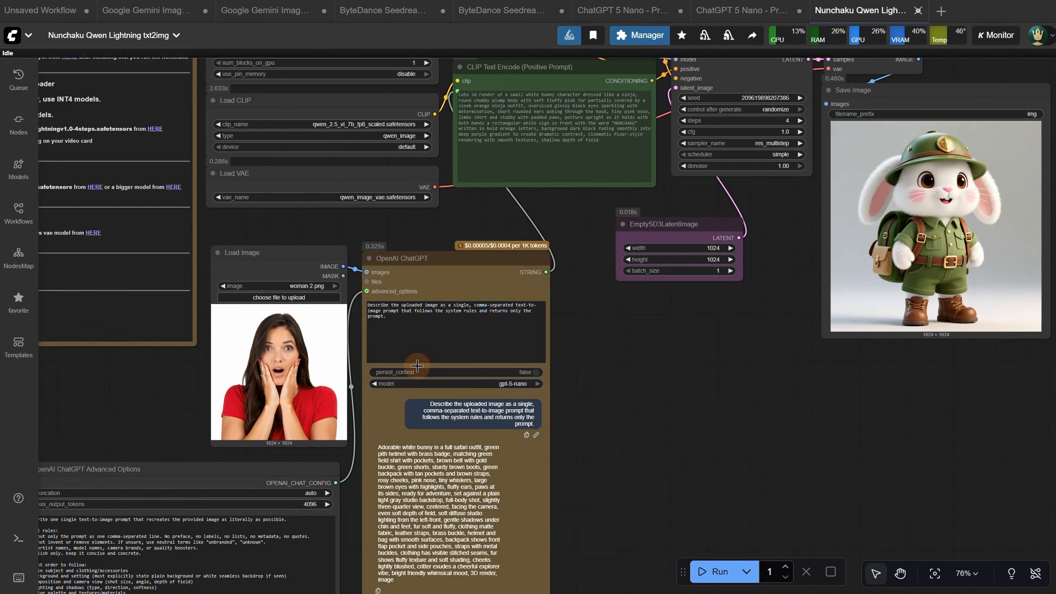
# Replace the ChatGPT prompt with "i want the woman to have a green tshirt instead of red" and run the workflow
pyautogui.moveTo(650, 365); pyautogui.dragTo(954, 277)
pyautogui.scroll(6, 716, 298)
pyautogui.scroll(4, 953, 278)
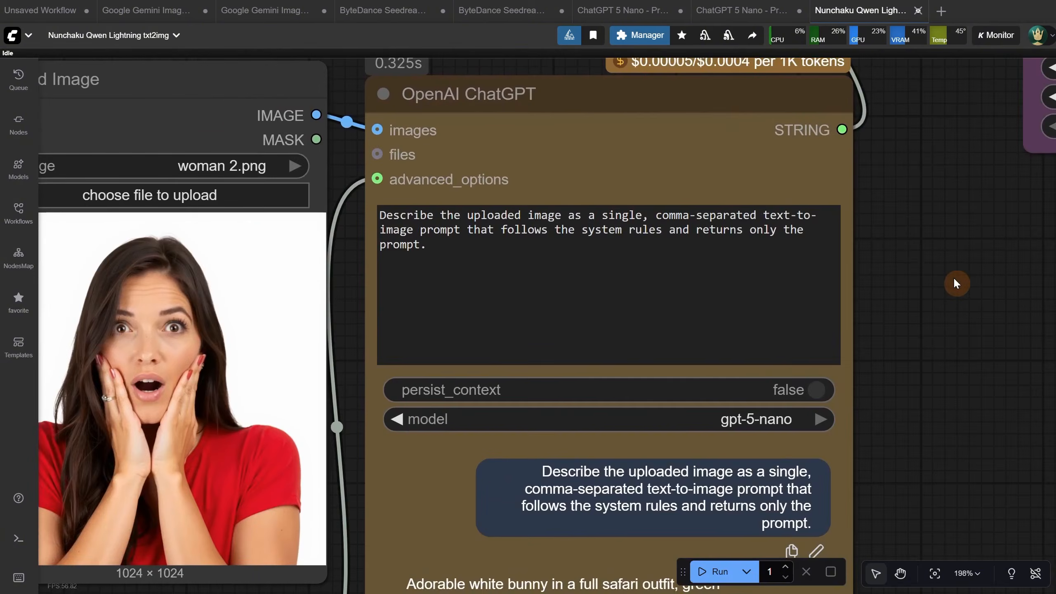
pyautogui.scroll(-3, 955, 282)
pyautogui.click(641, 267)
pyautogui.hotkey('ctrl', 'a')
pyautogui.write('i want ')
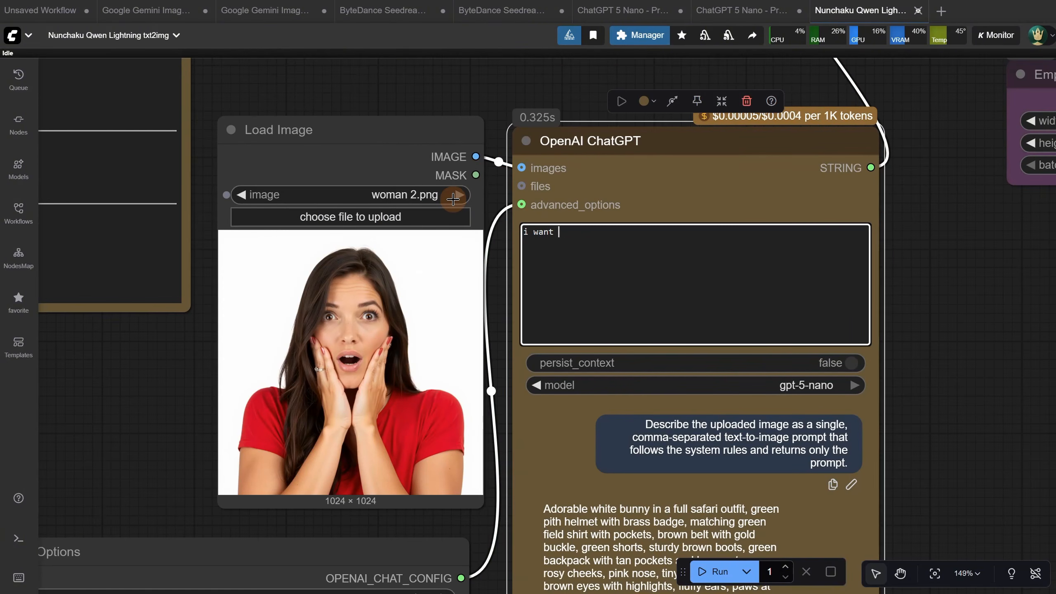
pyautogui.write('the woman to have a green tshirt instead of red')
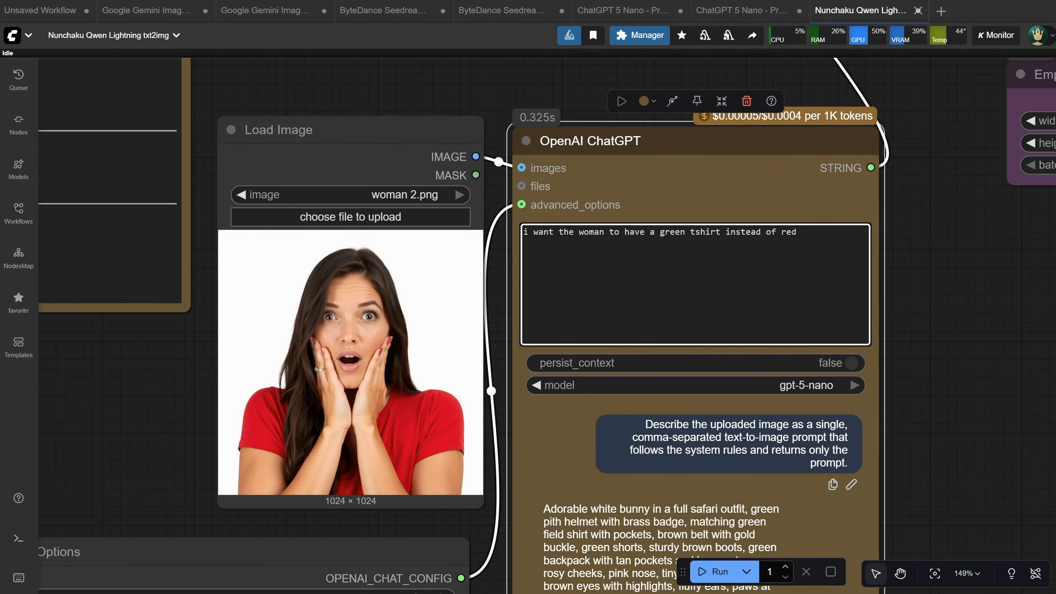
pyautogui.click(711, 572)
# Add a Preview Any node connected to the OpenAI ChatGPT node's STRING output and queue another run
pyautogui.scroll(-7, 687, 381)
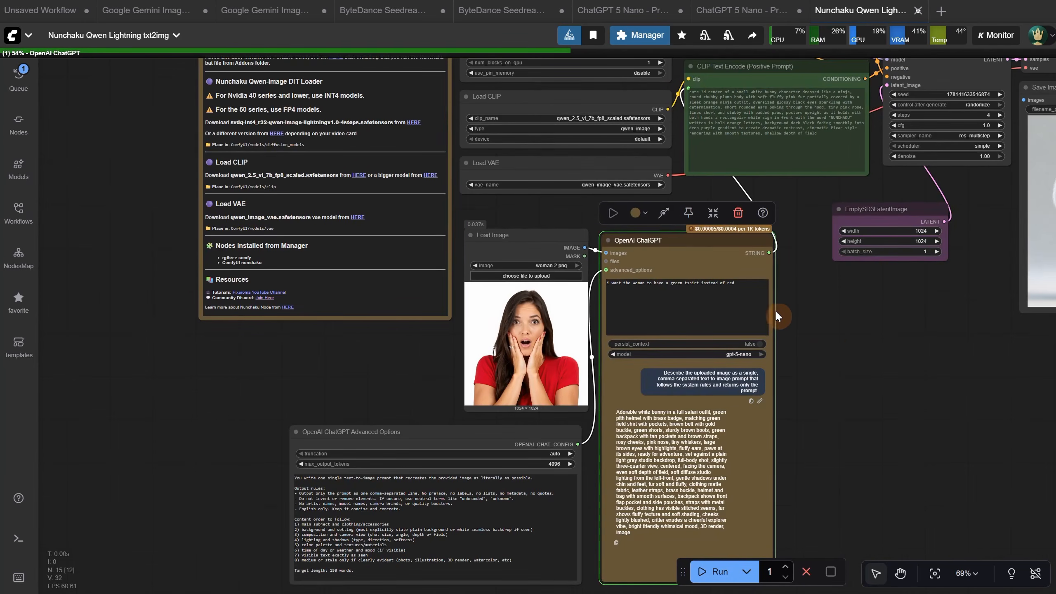
pyautogui.moveTo(855, 347); pyautogui.dragTo(632, 289)
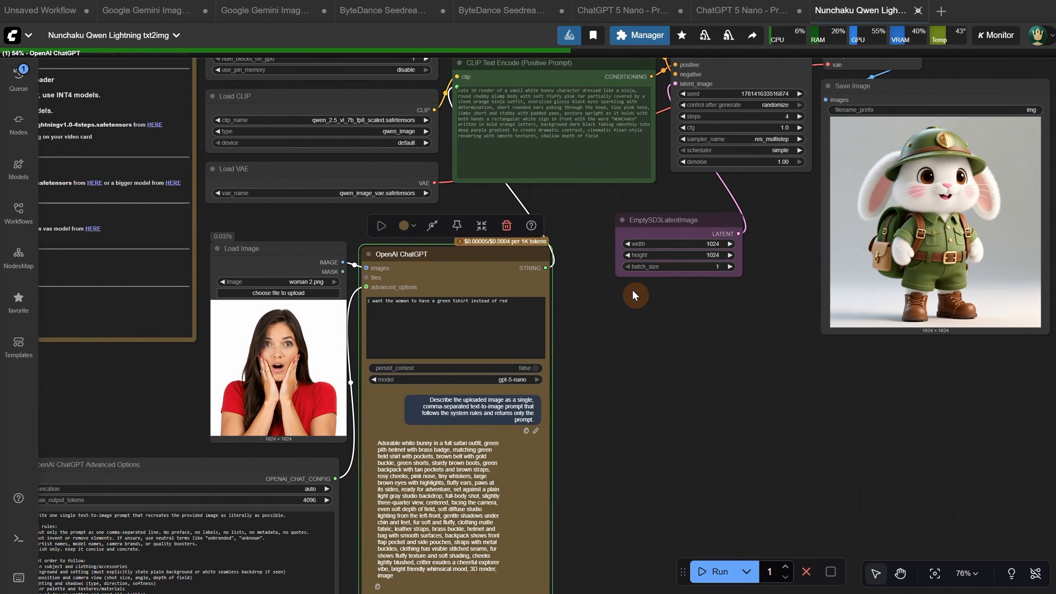
pyautogui.moveTo(550, 265); pyautogui.dragTo(660, 418)
pyautogui.write('preview')
pyautogui.press('Down')
pyautogui.press('Return')
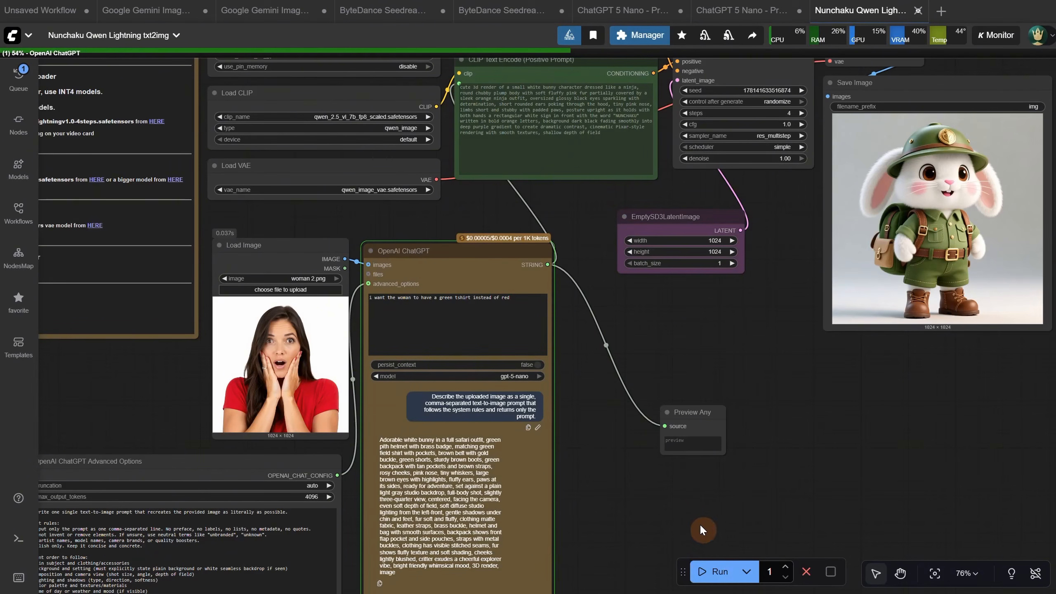
pyautogui.click(707, 571)
# Move Preview Any beside the ChatGPT node, enlarge it, highlight "green short-sleeve t-shirt" in its prompt, and view the generated image
pyautogui.moveTo(678, 412); pyautogui.dragTo(627, 347)
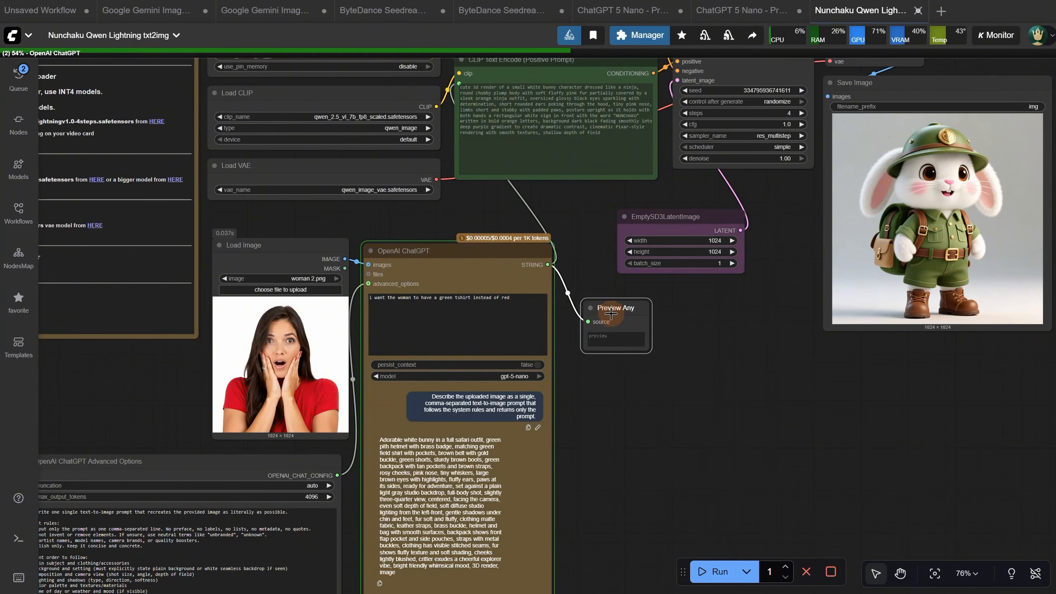
pyautogui.scroll(4, 649, 424)
pyautogui.scroll(1, 650, 424)
pyautogui.moveTo(728, 256); pyautogui.dragTo(850, 255)
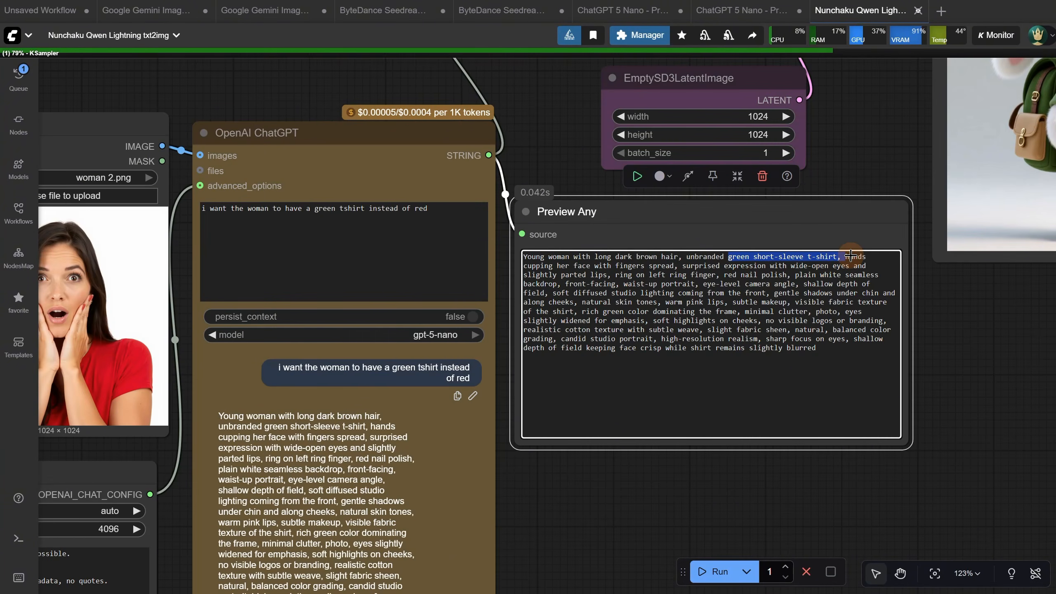
pyautogui.click(956, 341)
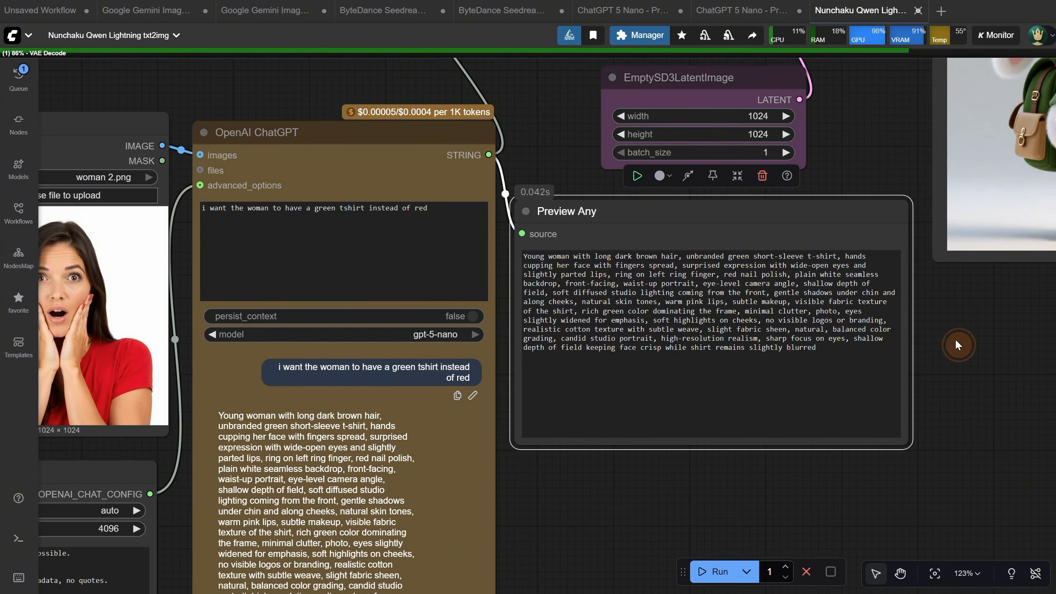
pyautogui.scroll(-7, 955, 339)
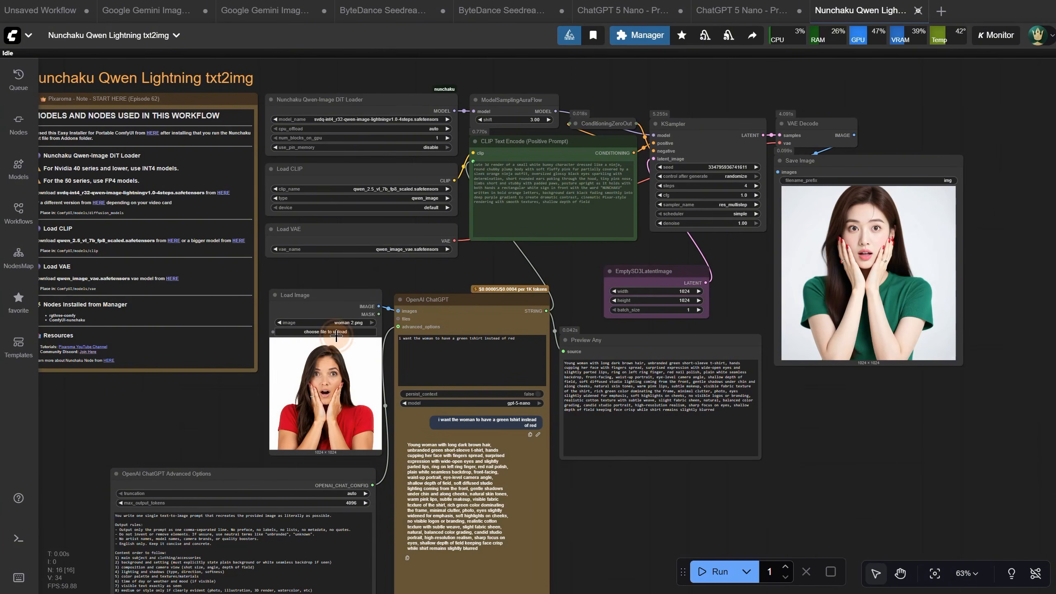
# Set the Load Image node's source image to wizard.png
pyautogui.click(336, 335)
pyautogui.click(296, 60)
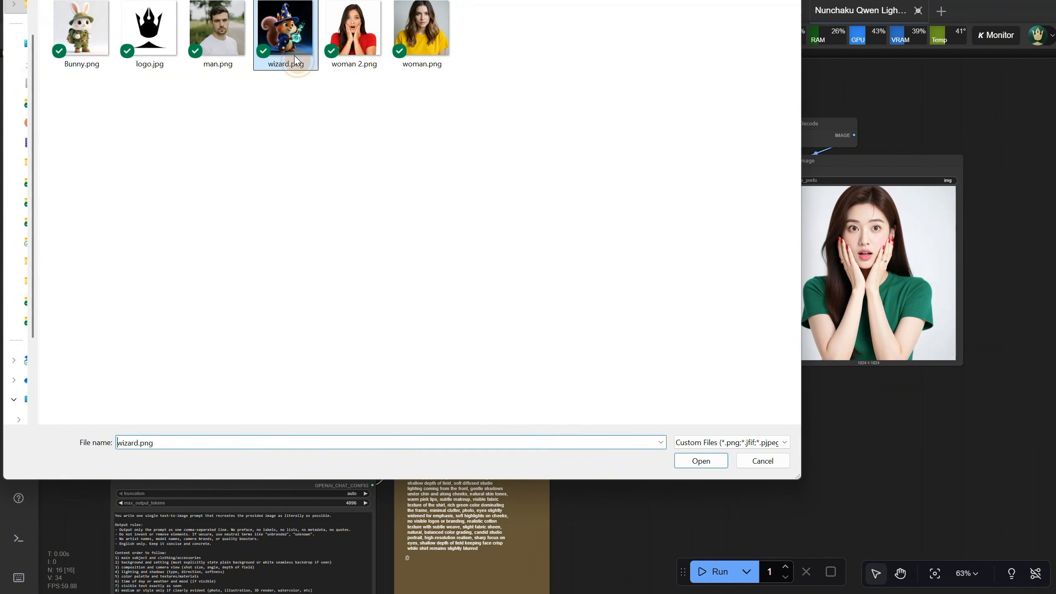
pyautogui.doubleClick(296, 60)
# Replace the ChatGPT prompt with "i want the squirrel outfit to be red with white stars" and run the workflow
pyautogui.scroll(8, 391, 405)
pyautogui.moveTo(716, 242); pyautogui.dragTo(521, 247)
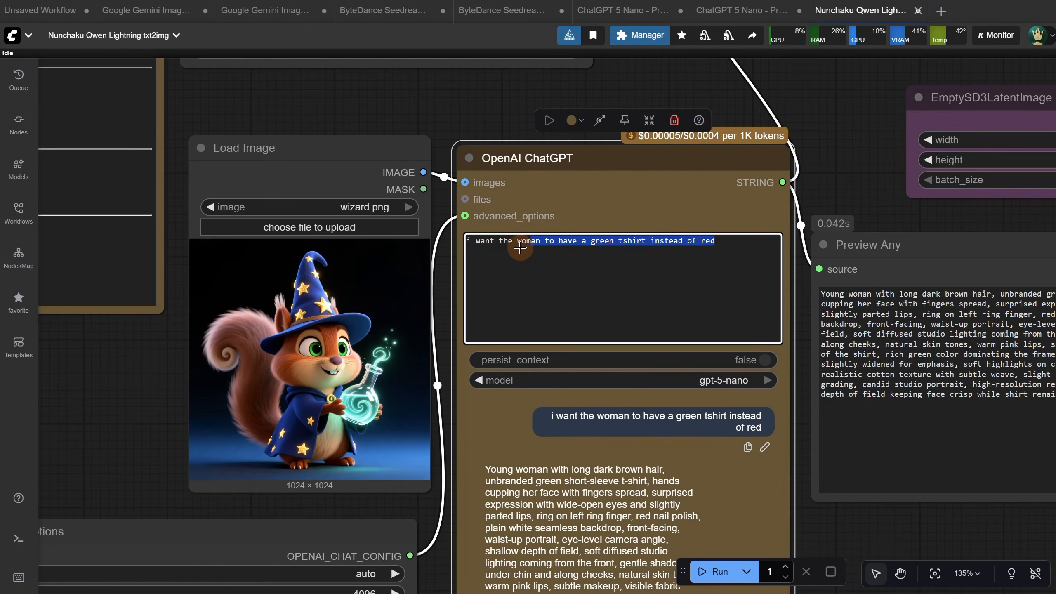
pyautogui.write('squirrel outfit to be re')
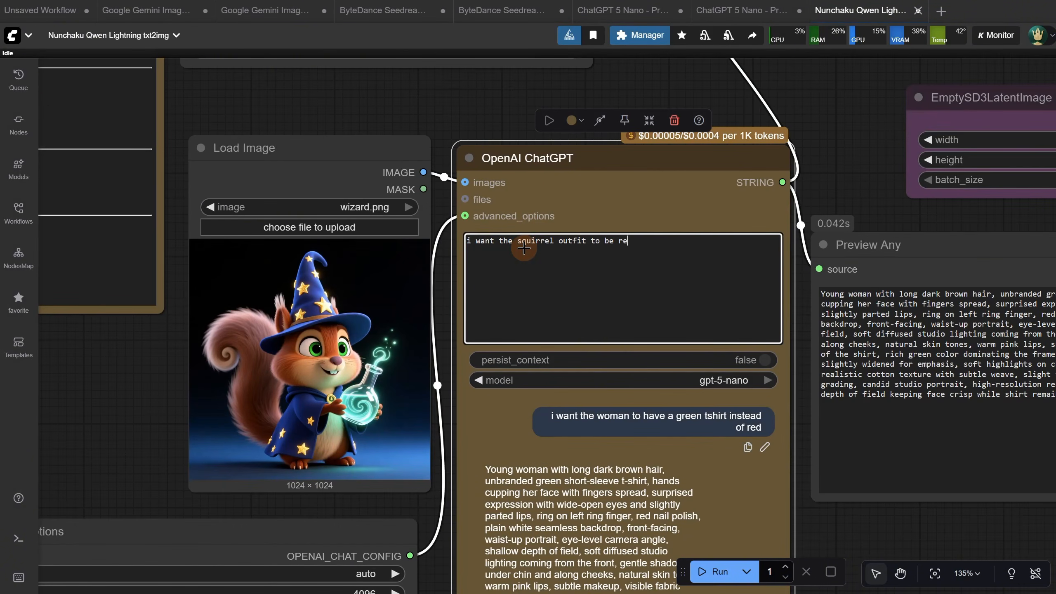
pyautogui.write('d with white stars')
pyautogui.click(714, 571)
# Highlight the red robe and hat description in the Preview Any node and compare the generated image with the source image
pyautogui.moveTo(635, 250); pyautogui.dragTo(762, 260)
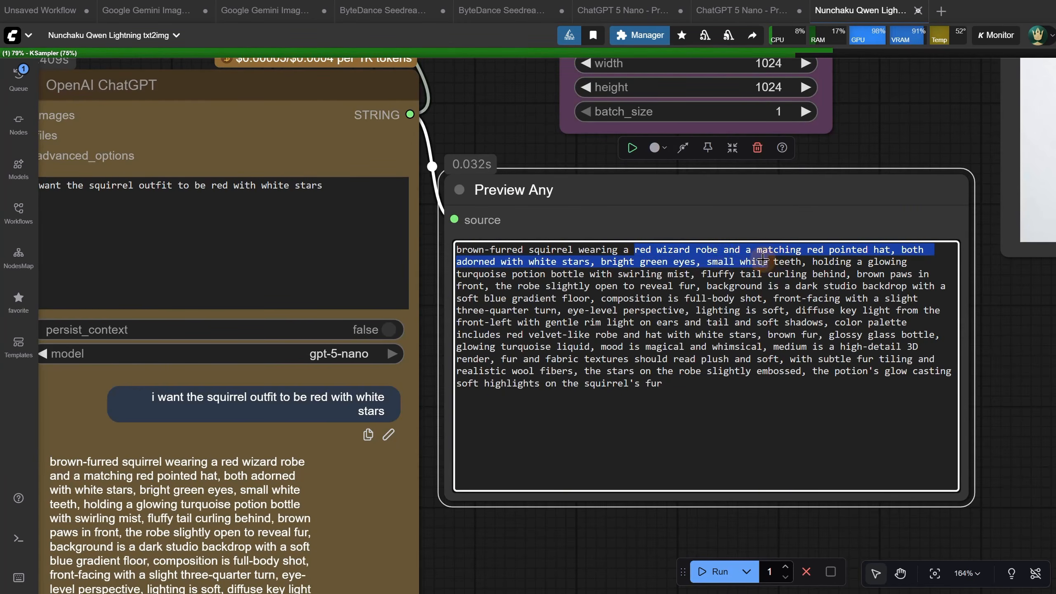
pyautogui.scroll(-9, 949, 284)
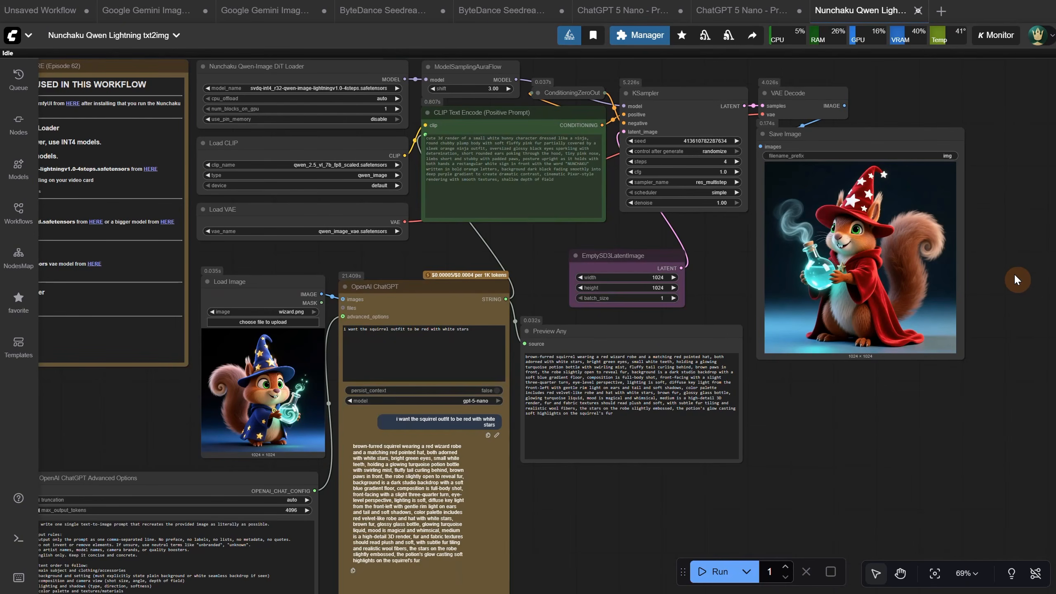
pyautogui.scroll(2, 1015, 278)
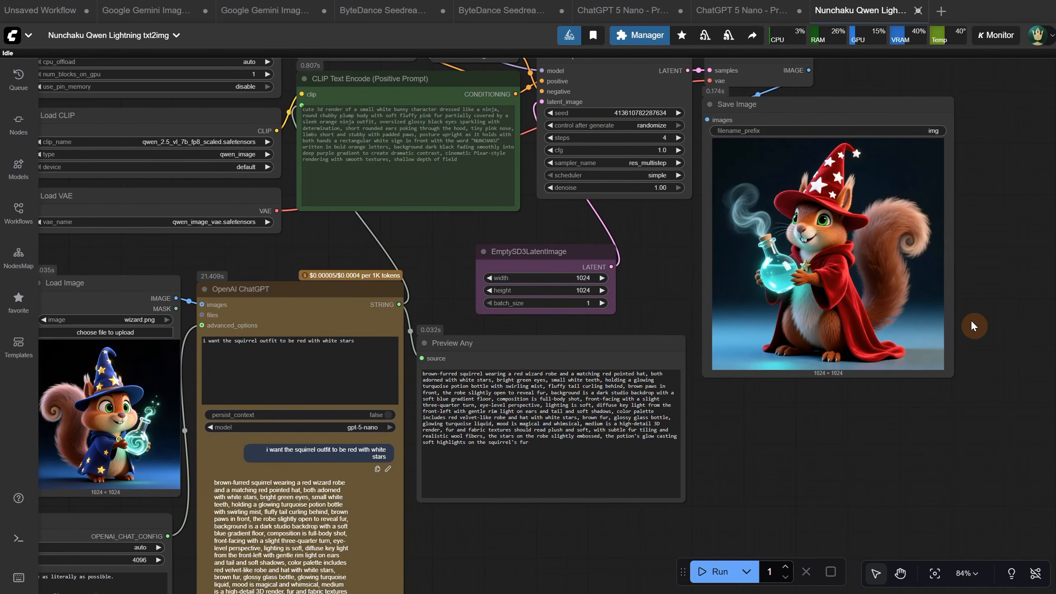
pyautogui.scroll(-1, 970, 319)
pyautogui.hscroll(1, 864, 450)
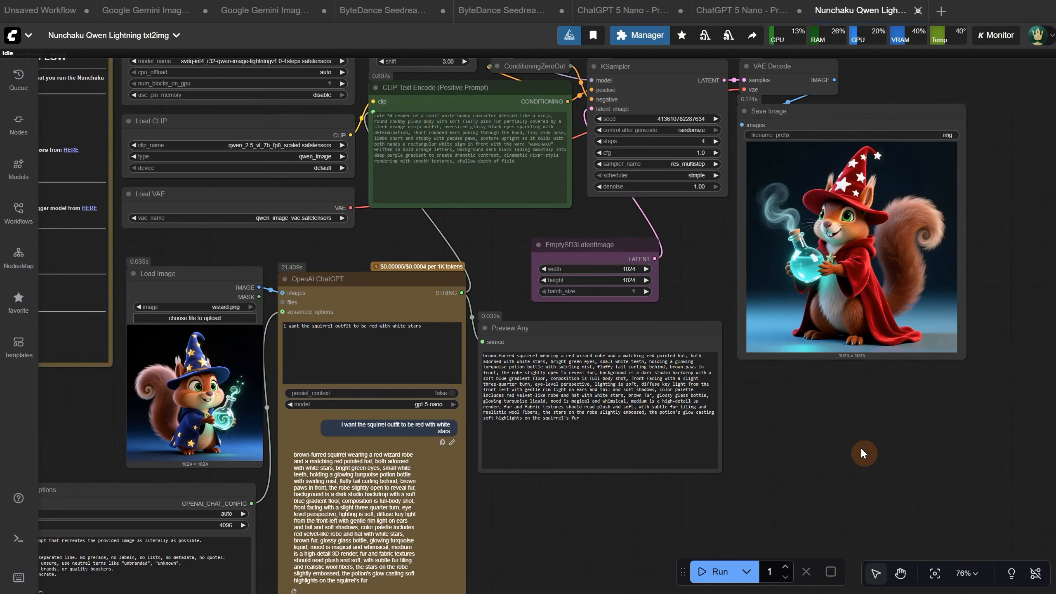
pyautogui.scroll(2, 860, 448)
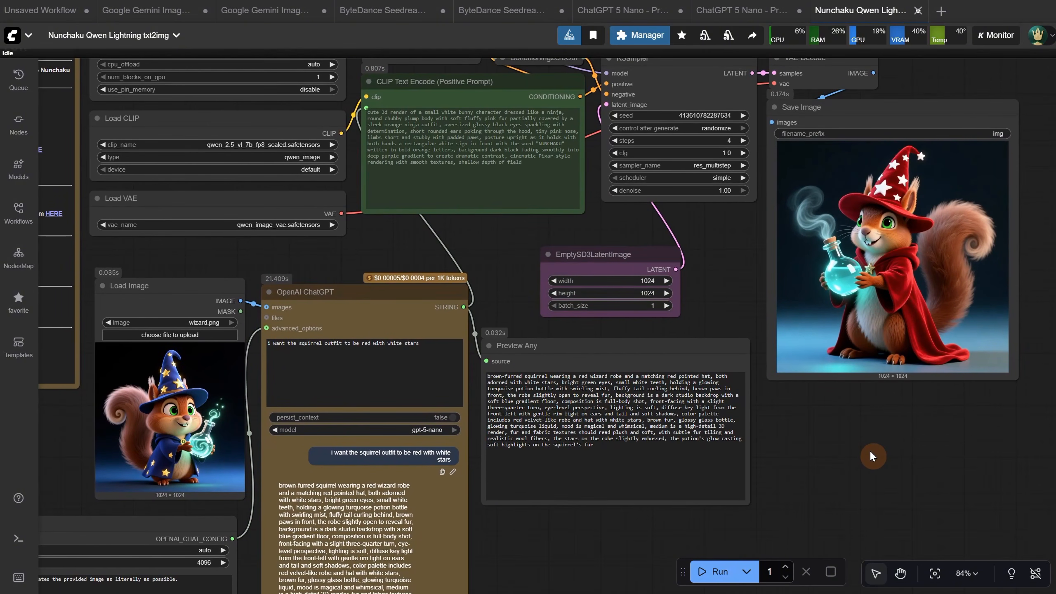
pyautogui.moveTo(870, 449); pyautogui.dragTo(867, 455)
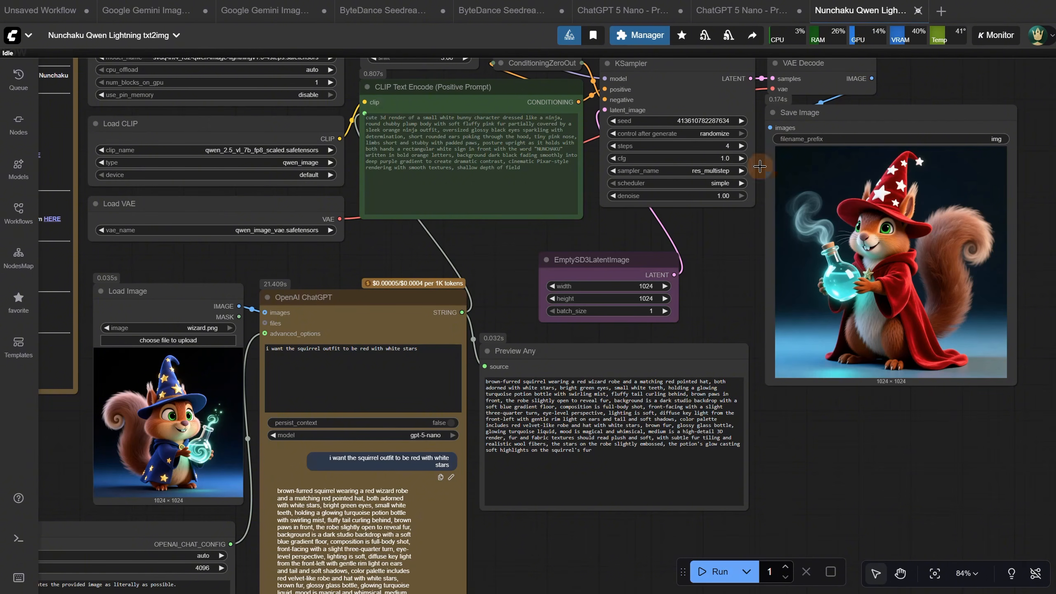
# Open the workflow file Stability AI Text To Audio.json and bring its Text To Audio and Save Audio nodes into view
pyautogui.click(30, 39)
pyautogui.moveTo(76, 76)
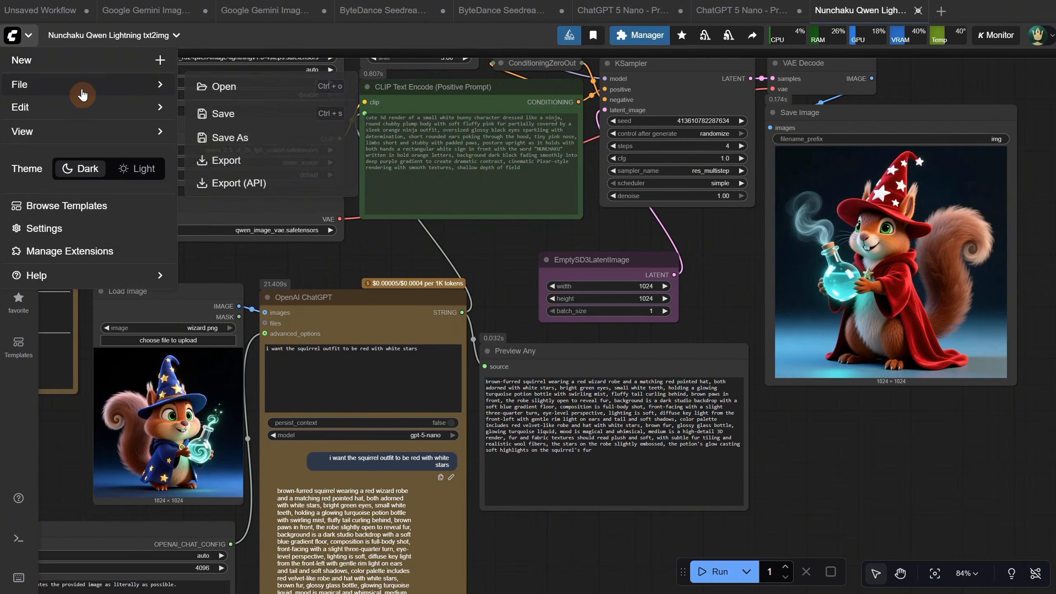
pyautogui.click(235, 90)
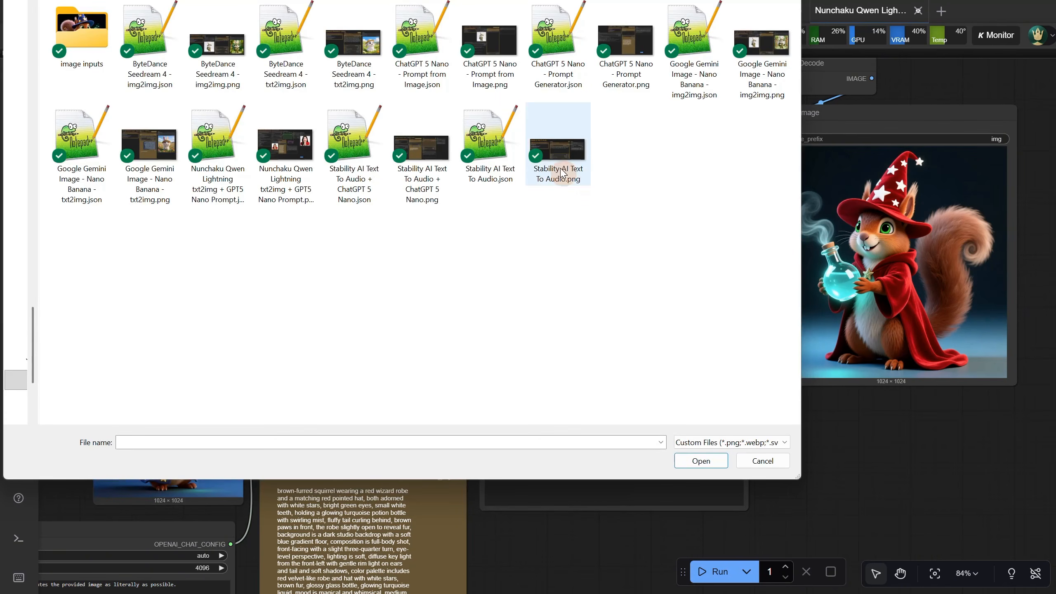
pyautogui.doubleClick(490, 144)
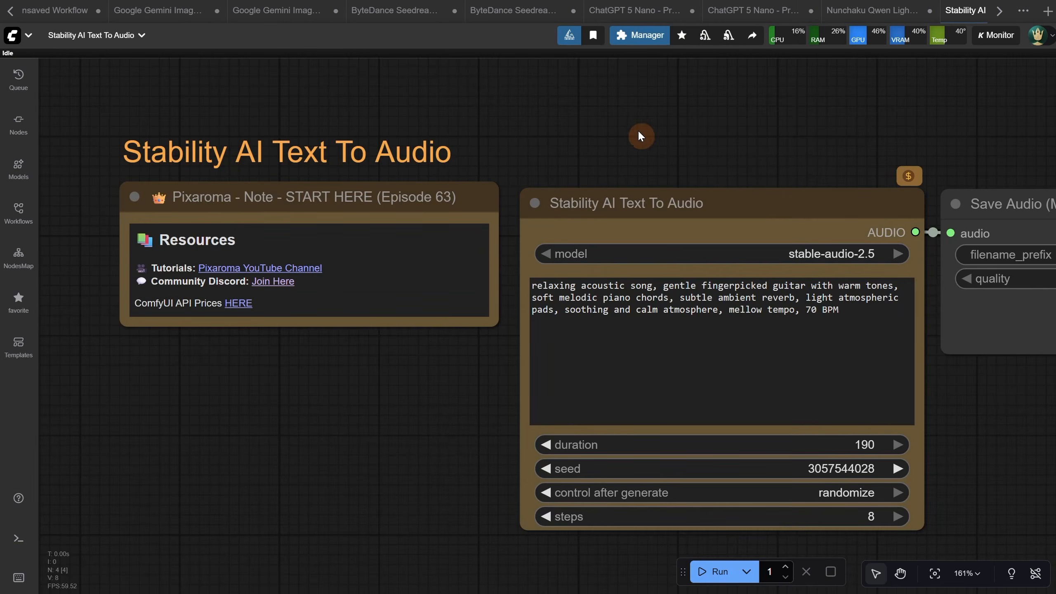
pyautogui.scroll(-3, 718, 126)
pyautogui.moveTo(791, 133); pyautogui.dragTo(546, 149)
pyautogui.scroll(3, 547, 154)
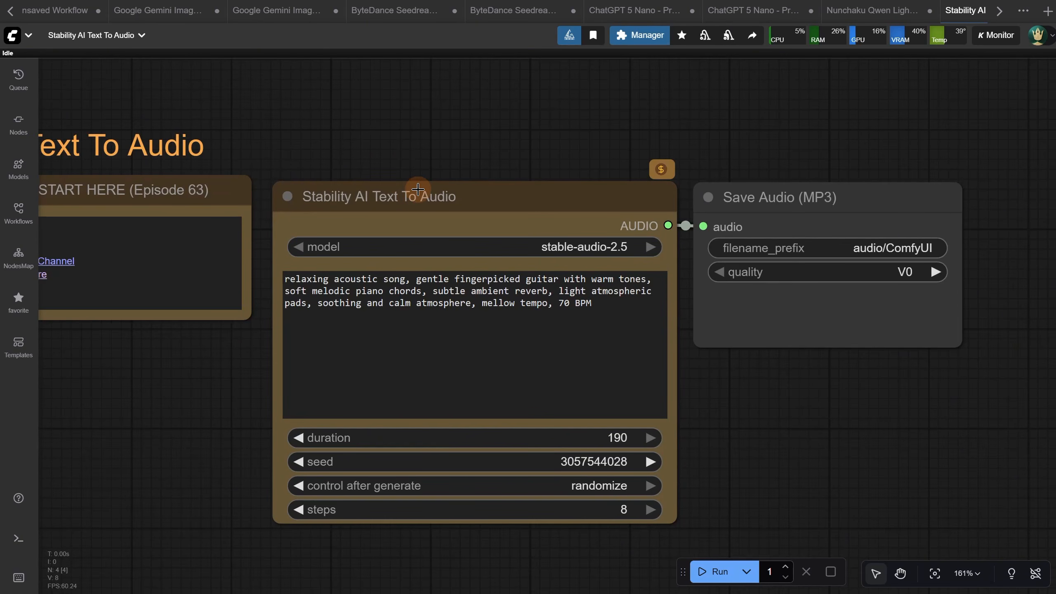
pyautogui.moveTo(516, 136); pyautogui.dragTo(518, 115)
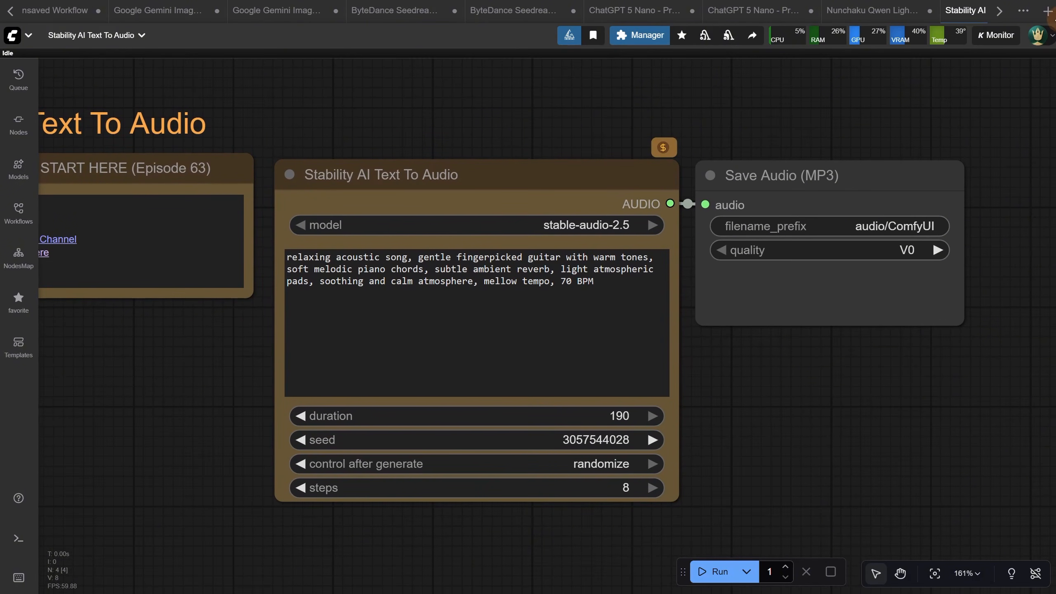
# Check the account's credit balance and run the Stability AI text-to-audio workflow
pyautogui.click(1039, 38)
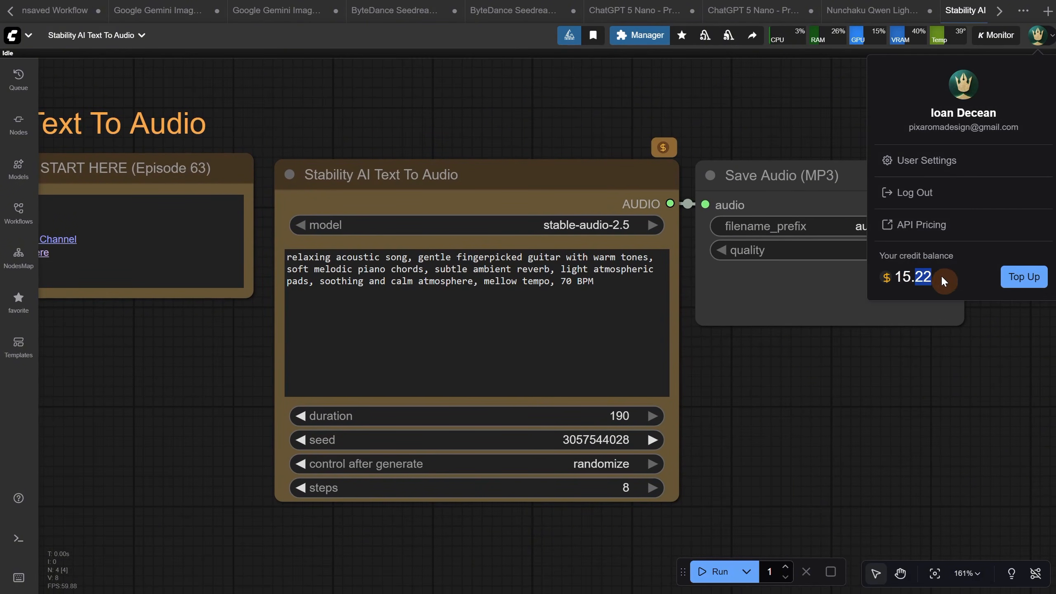
pyautogui.click(906, 391)
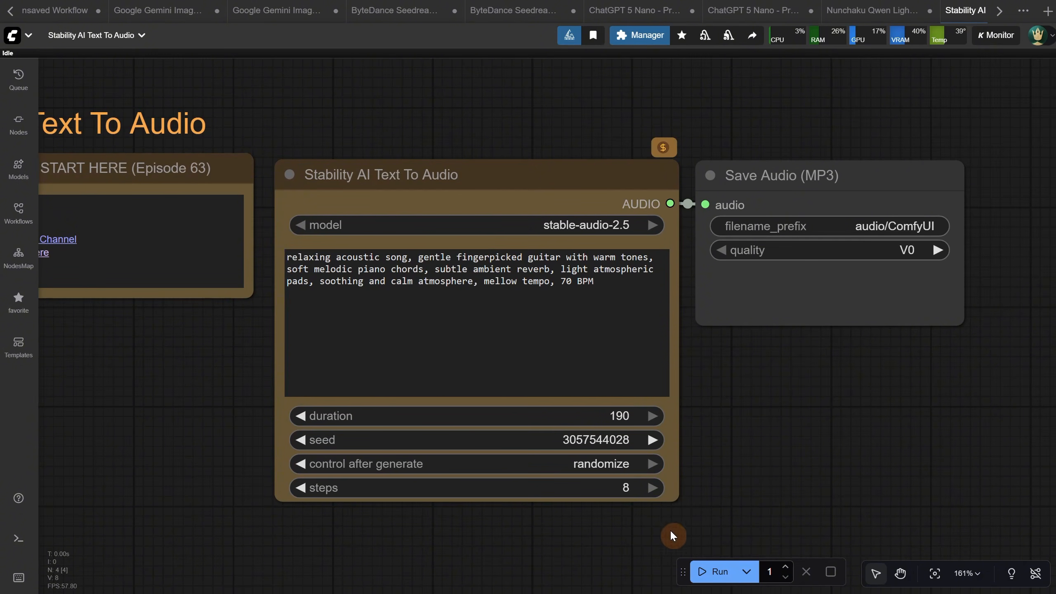
pyautogui.click(717, 575)
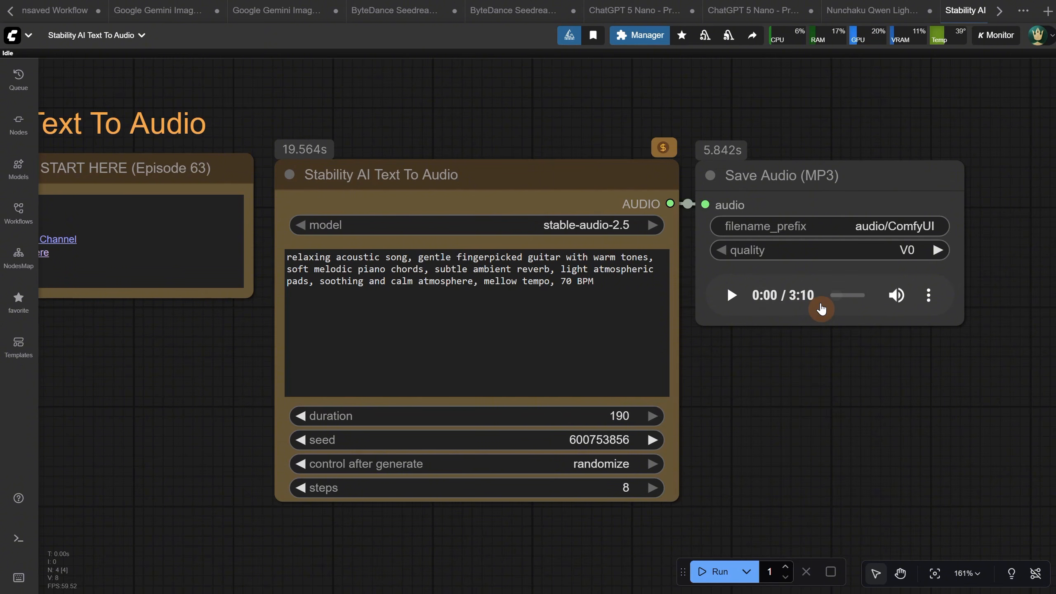
# Recheck the account's credit balance after the audio generation, highlighting its cents
pyautogui.click(1039, 35)
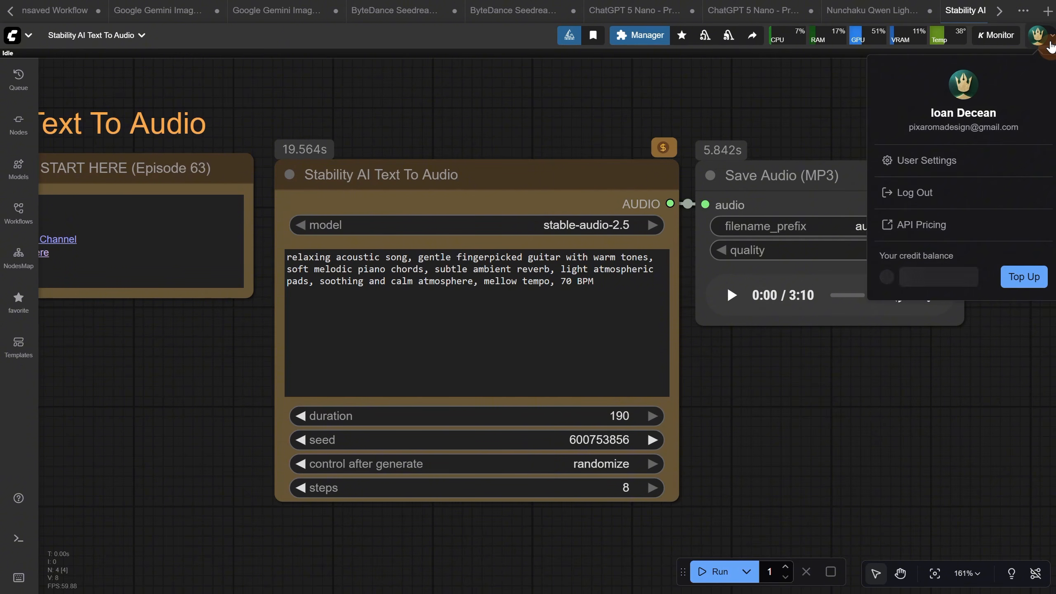
pyautogui.moveTo(910, 278); pyautogui.dragTo(932, 284)
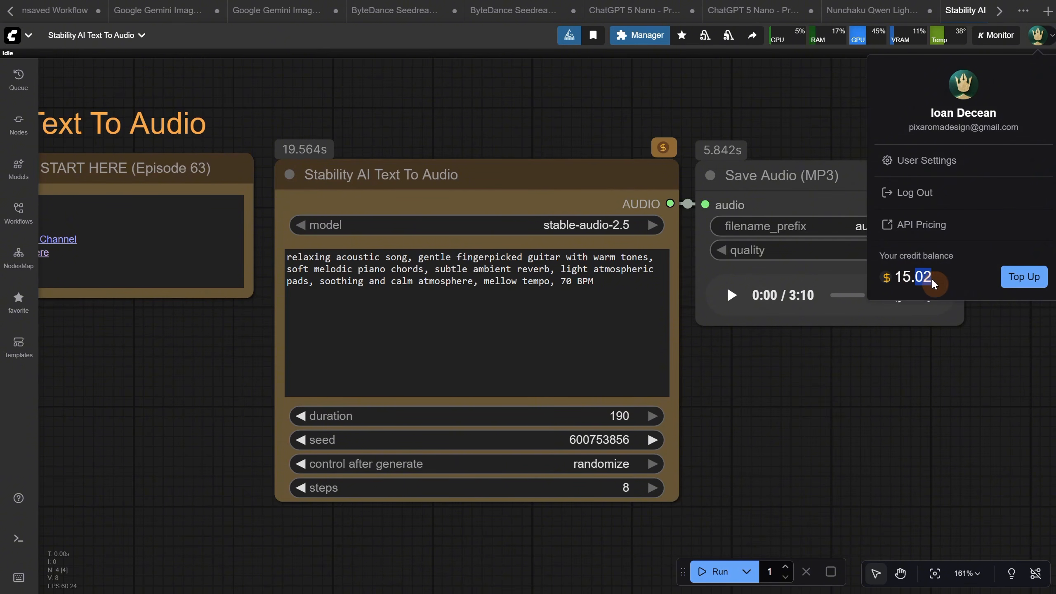
pyautogui.click(998, 349)
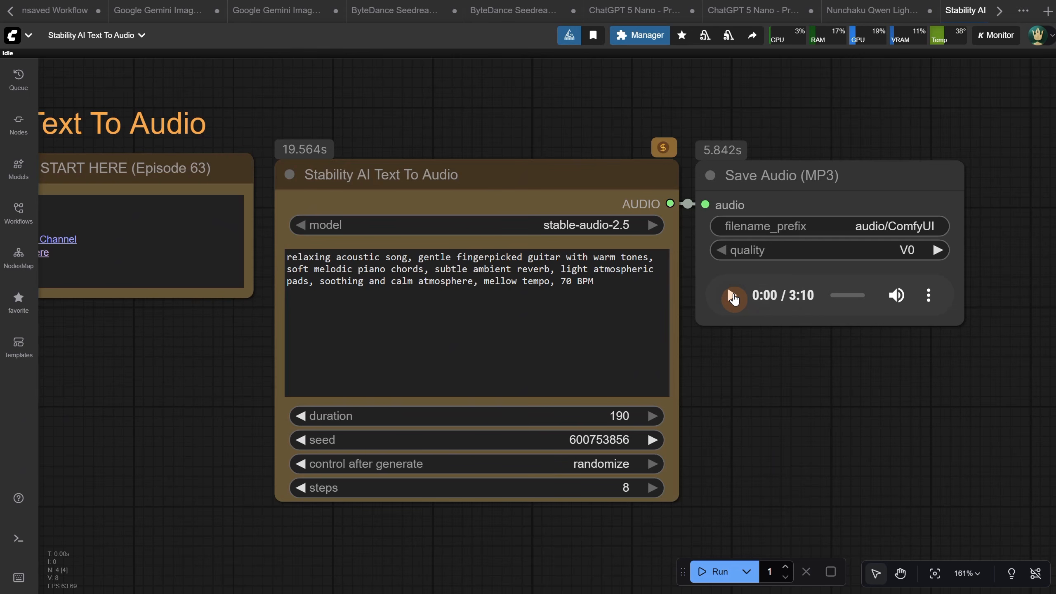
# Play the generated acoustic track in the Save Audio node, skip to about its middle, and pause it
pyautogui.click(733, 297)
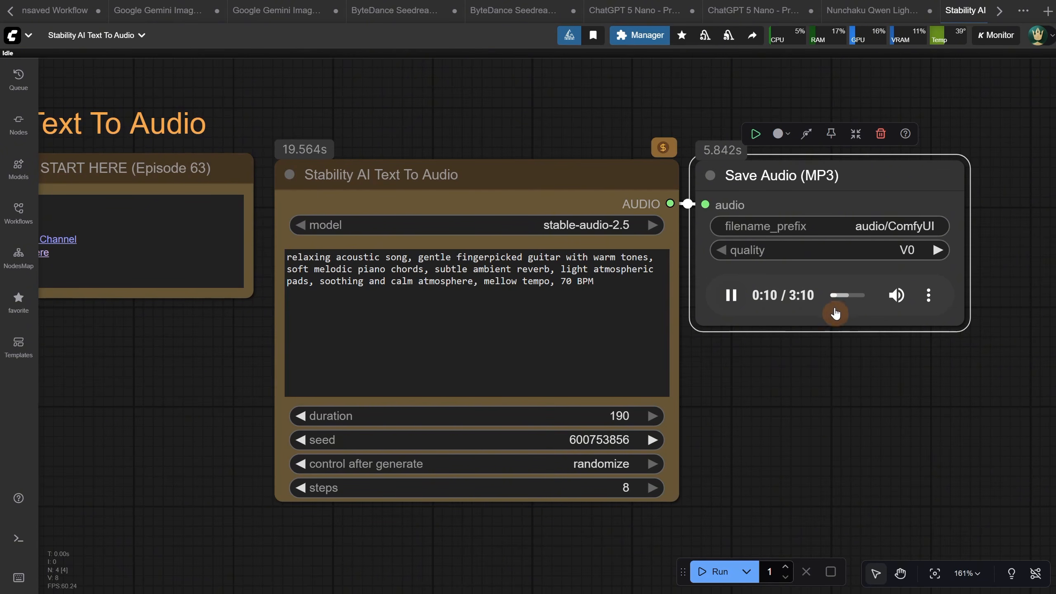
pyautogui.click(848, 306)
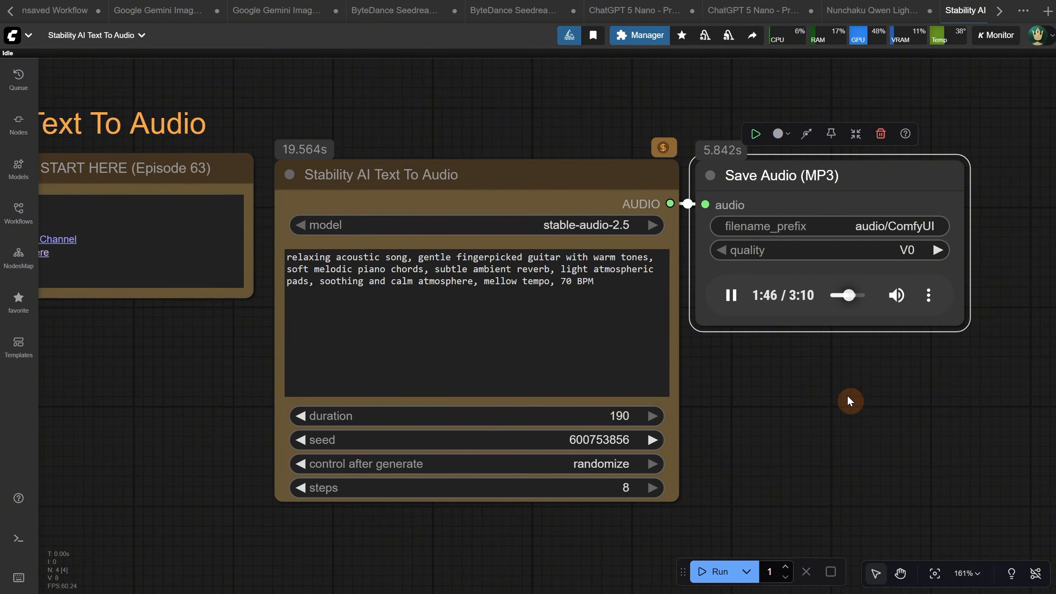
pyautogui.click(731, 296)
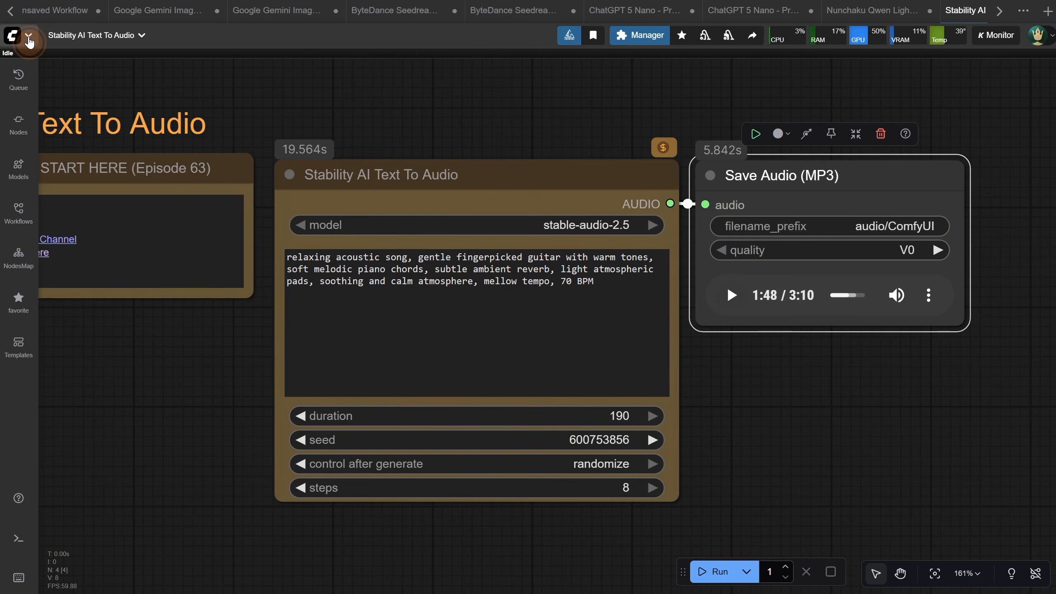
# Open Stability AI Text To Audio + ChatGPT 5 Nano.json and examine the prompt-generator instructions in the ChatGPT Advanced Options node
pyautogui.click(25, 35)
pyautogui.moveTo(101, 91)
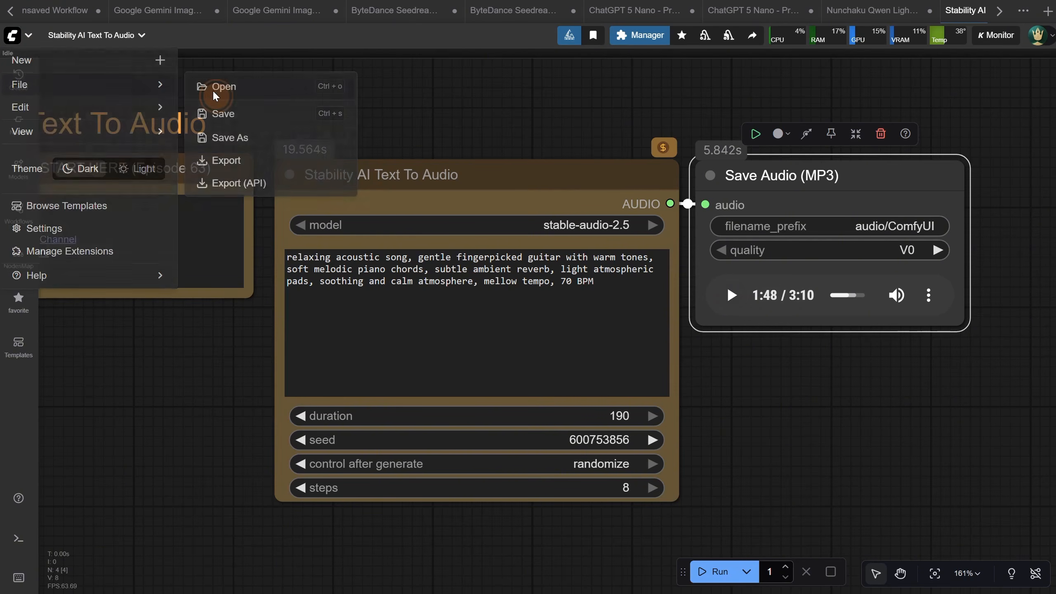
pyautogui.click(214, 87)
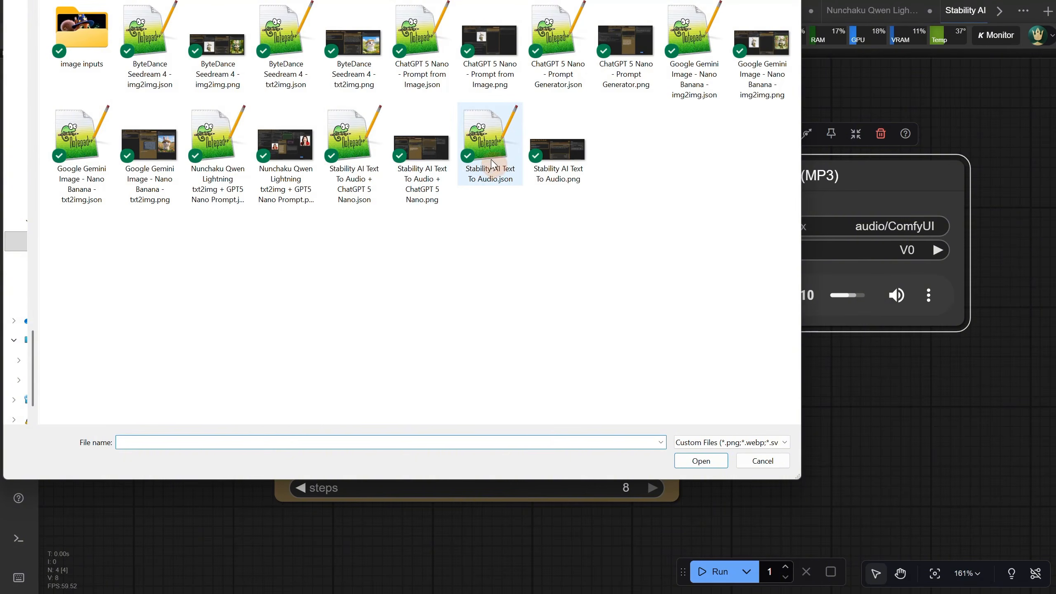
pyautogui.doubleClick(358, 140)
pyautogui.scroll(-3, 520, 132)
pyautogui.scroll(8, 266, 329)
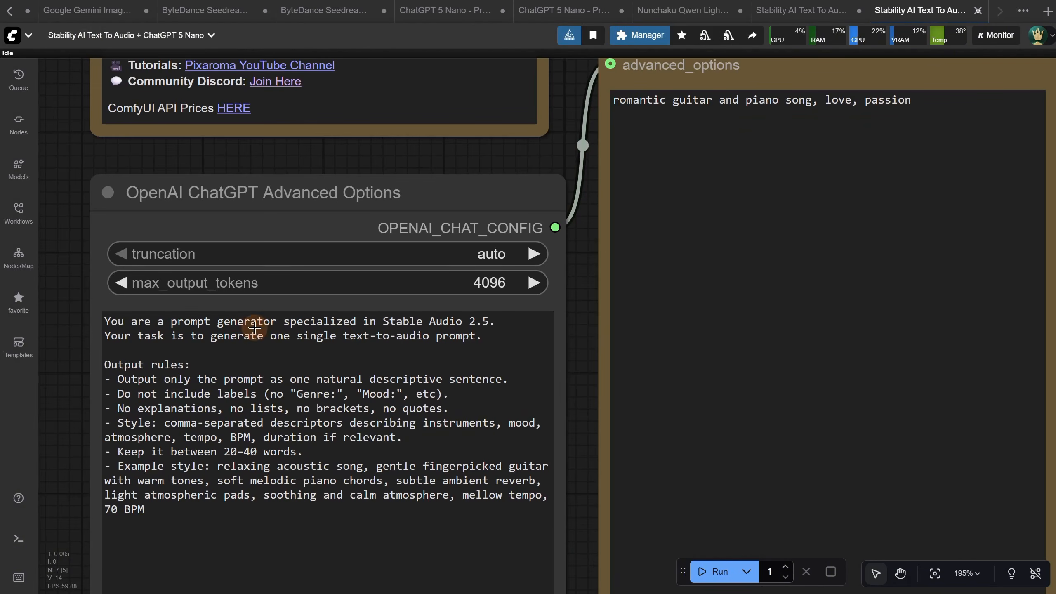
pyautogui.scroll(-5, 272, 412)
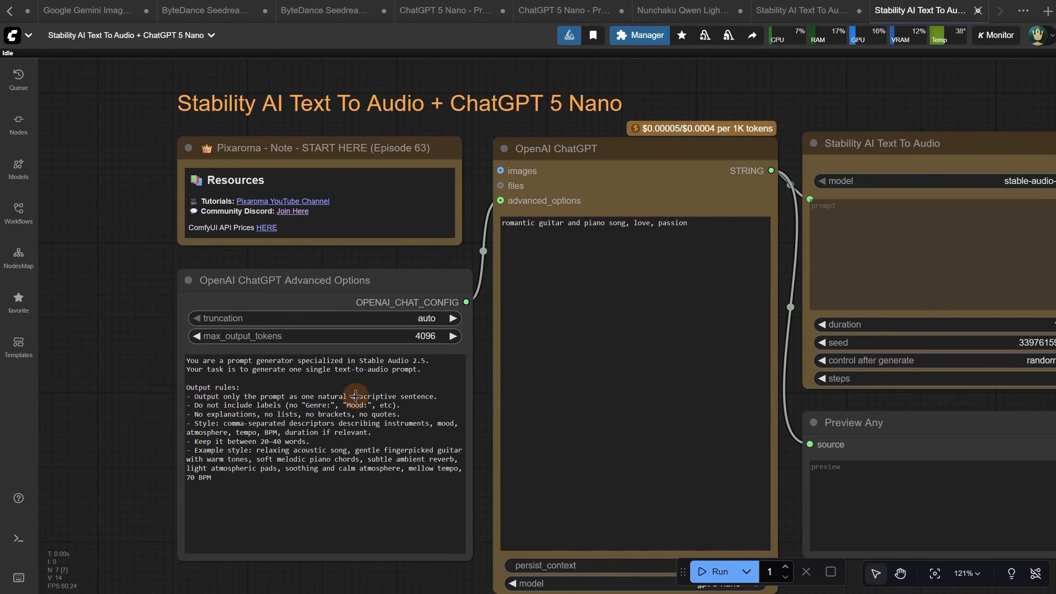
# Run the workflow with the ChatGPT prompt "romantic guitar and piano song, love, passion"
pyautogui.moveTo(699, 229); pyautogui.dragTo(381, 147)
pyautogui.click(475, 213)
pyautogui.click(709, 571)
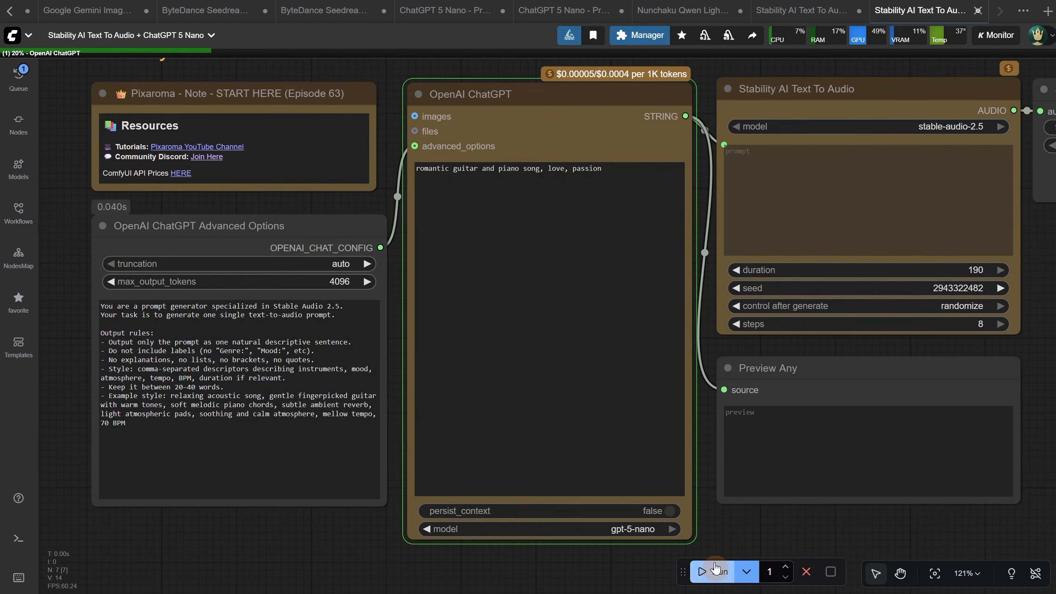
# Highlight and read the audio prompt that ChatGPT generated in the Preview Any node
pyautogui.scroll(1, 726, 491)
pyautogui.hscroll(3, 688, 454)
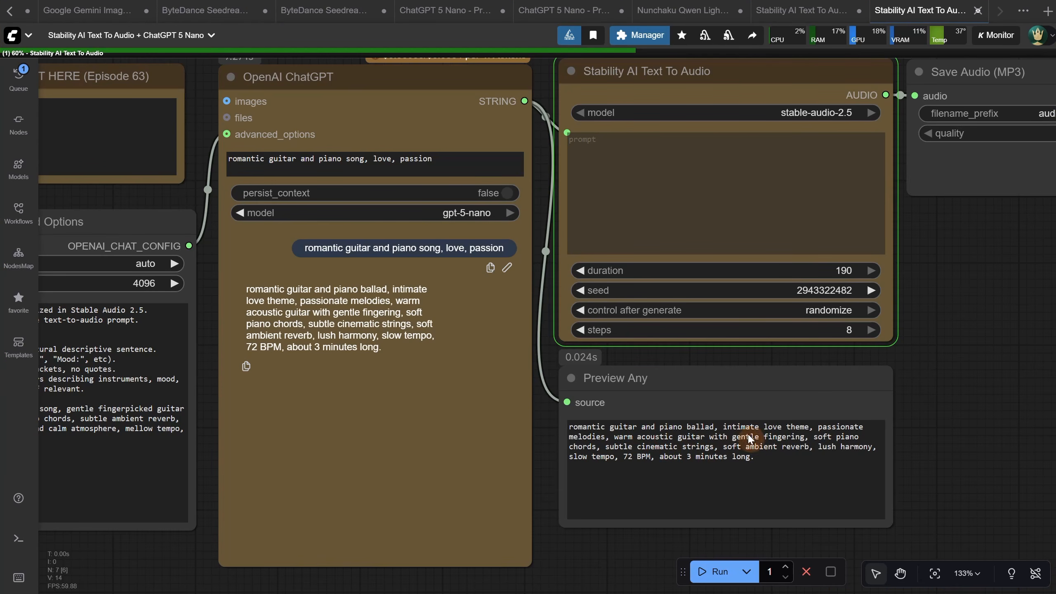
pyautogui.moveTo(829, 462); pyautogui.dragTo(581, 419)
pyautogui.click(914, 439)
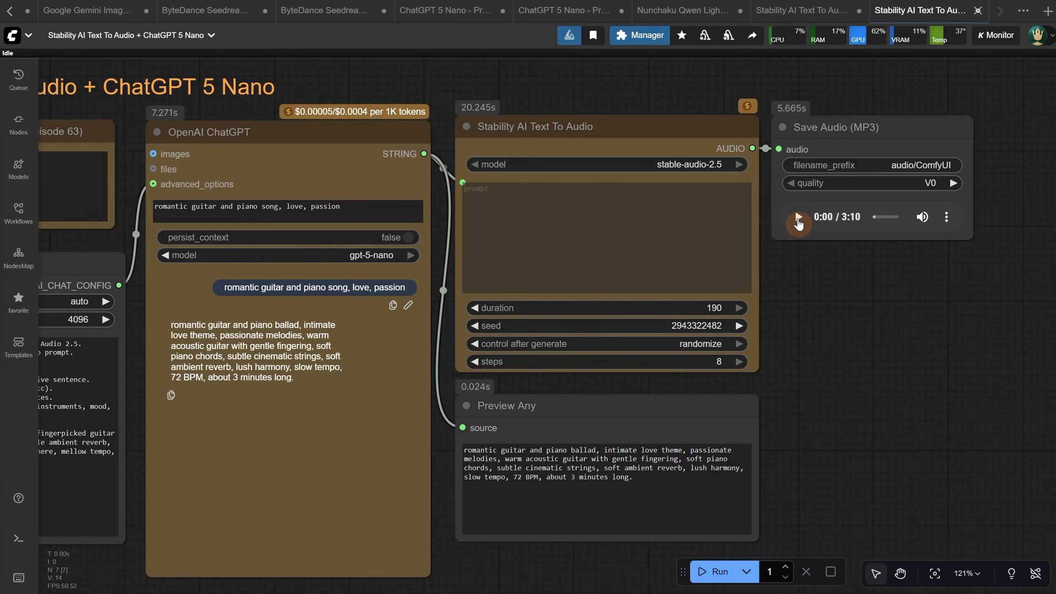
# Play the generated romantic track in the Save Audio node, skip ahead to about 2:41, and pause it
pyautogui.click(798, 216)
pyautogui.scroll(2, 828, 311)
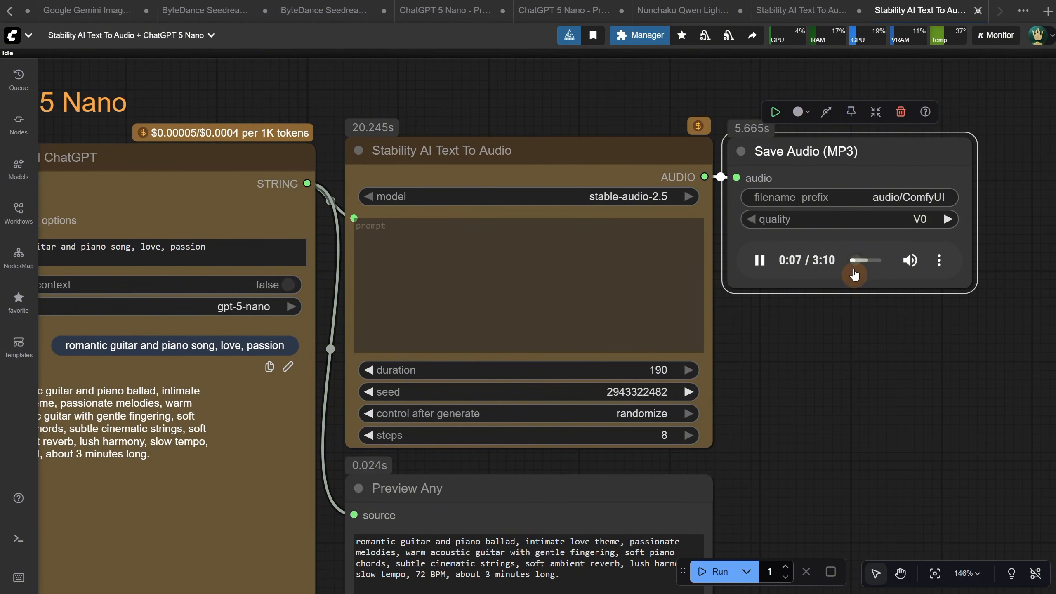
pyautogui.moveTo(859, 264); pyautogui.dragTo(867, 325)
pyautogui.click(871, 260)
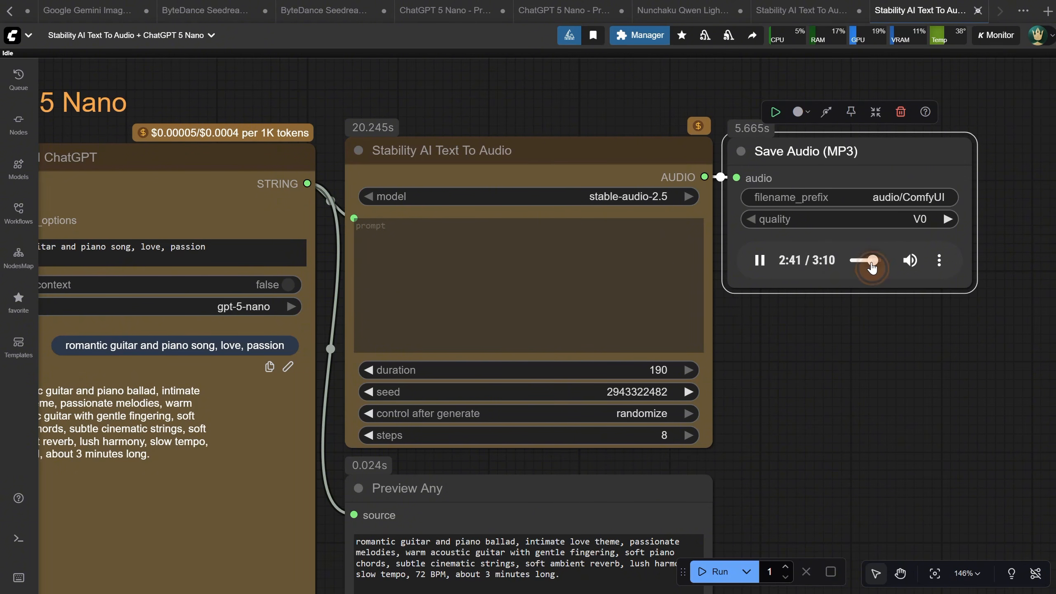
pyautogui.click(759, 263)
# Replace the ChatGPT prompt with "rain and thunedr sound effect, ambient sound, relaxing rain" and run the workflow
pyautogui.scroll(-1, 817, 371)
pyautogui.moveTo(817, 371); pyautogui.dragTo(969, 337)
pyautogui.scroll(6, 316, 131)
pyautogui.moveTo(502, 232); pyautogui.dragTo(135, 234)
pyautogui.write('raind a')
pyautogui.press('BackSpace')
pyautogui.press('BackSpace')
pyautogui.press('BackSpace')
pyautogui.write('and thunedr sou')
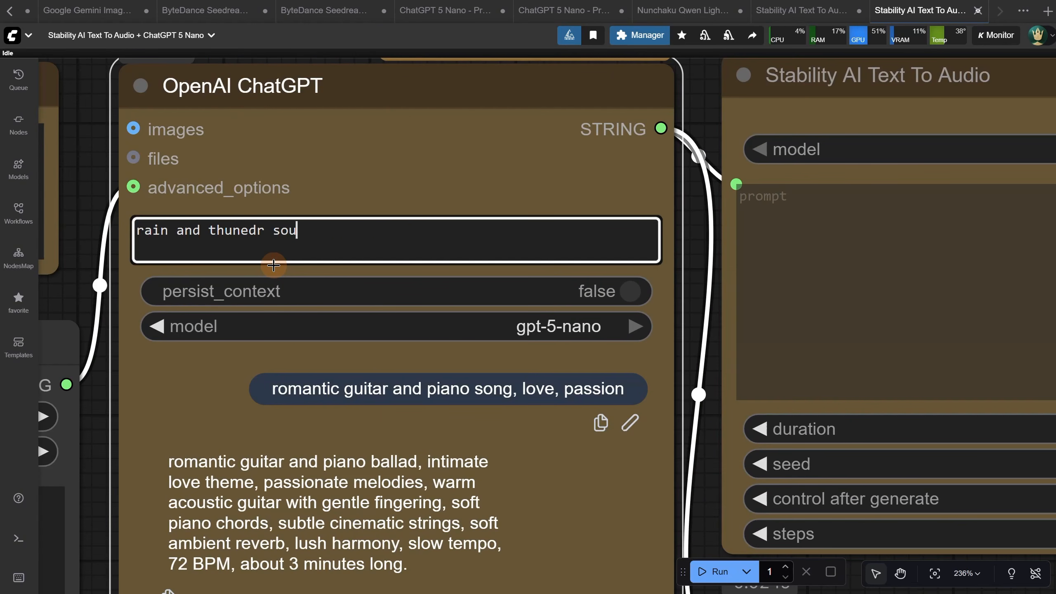
pyautogui.write('nd effect, ambient sound, relaxing rain')
pyautogui.scroll(-5, 361, 192)
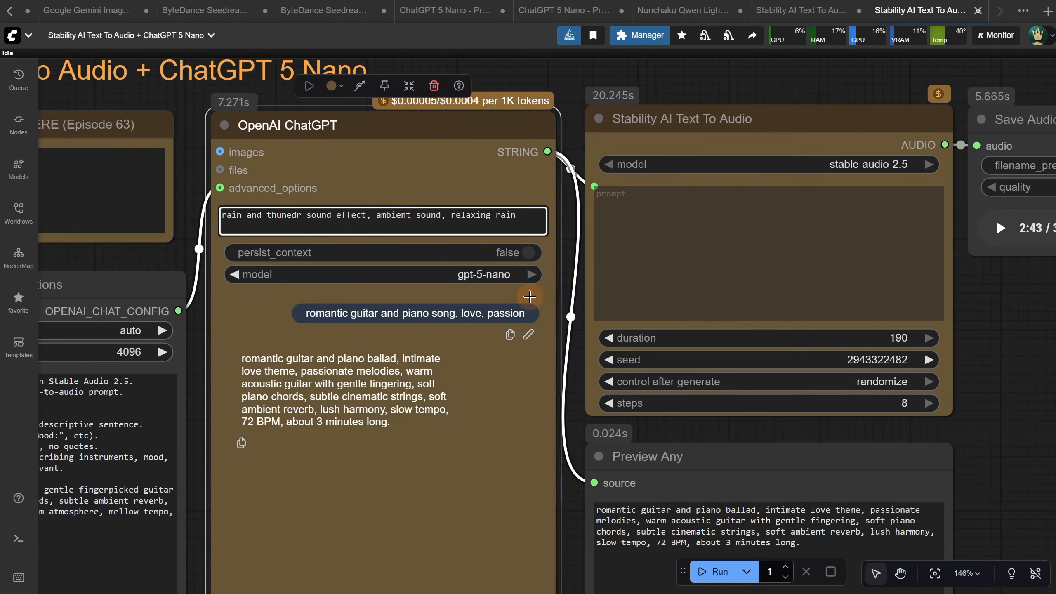
pyautogui.hotkey('ctrl', 'Return')
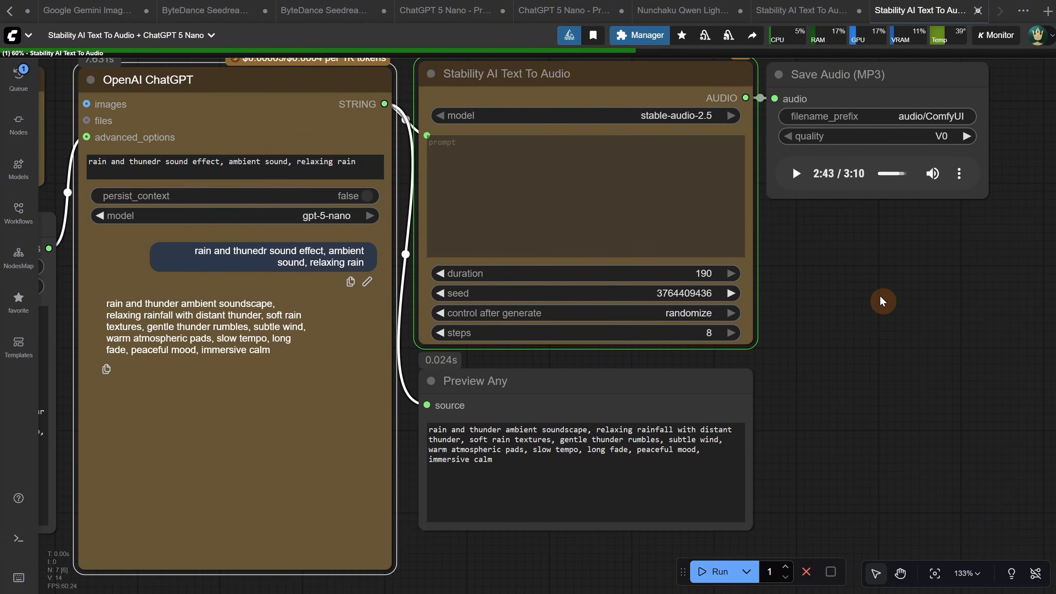
# Play the generated rain and thunder track in the Save Audio (MP3) node
pyautogui.moveTo(878, 293); pyautogui.dragTo(713, 390)
pyautogui.scroll(2, 707, 379)
pyautogui.click(620, 256)
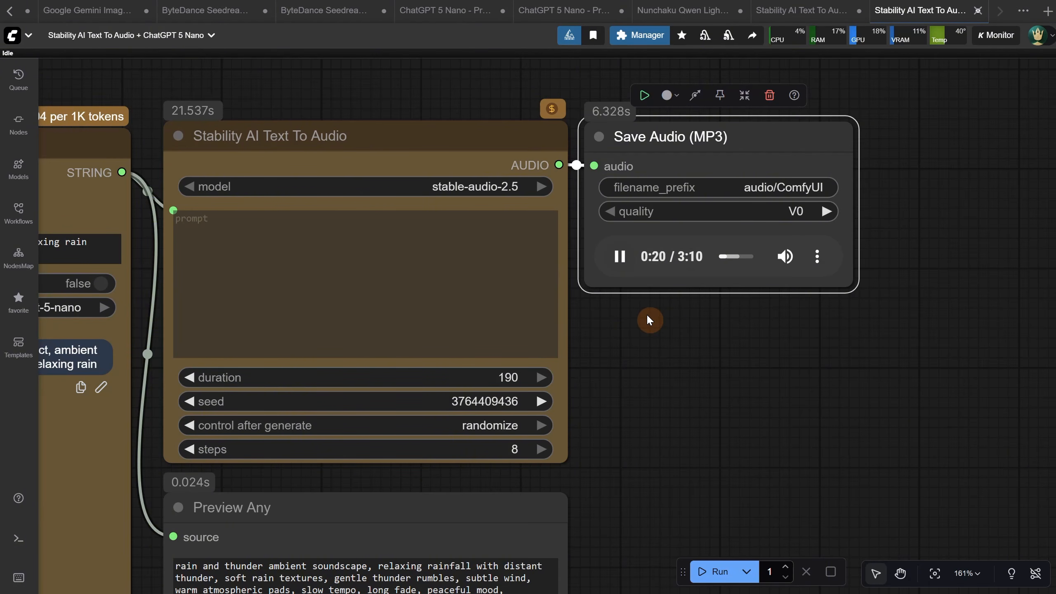
# Bypass the OpenAI ChatGPT node and the OpenAI ChatGPT Advanced Options node
pyautogui.scroll(-3, 660, 328)
pyautogui.moveTo(731, 335); pyautogui.dragTo(795, 305)
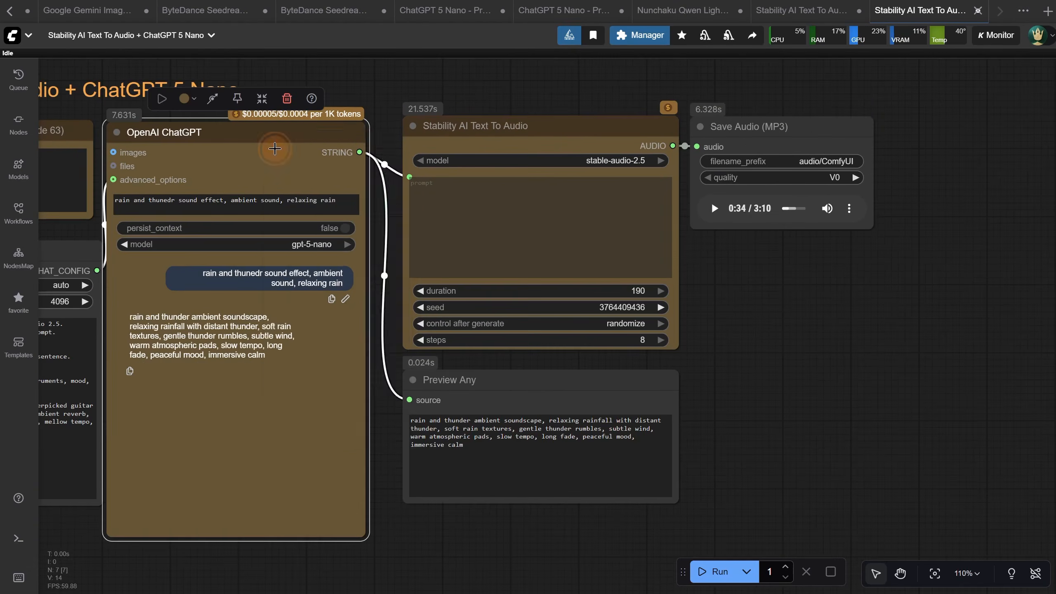
pyautogui.rightClick(273, 136)
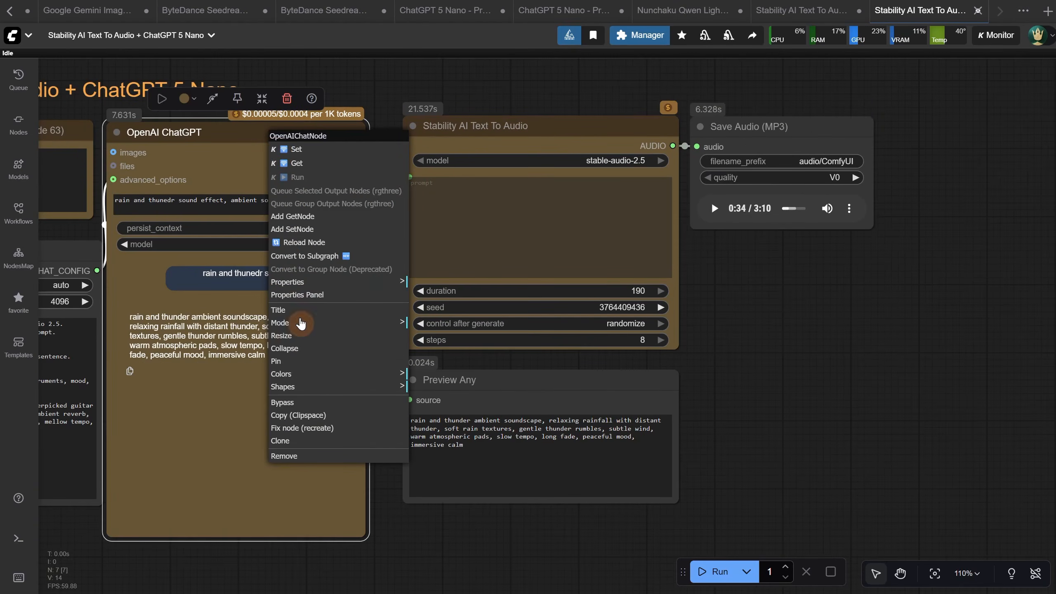
pyautogui.click(313, 410)
pyautogui.scroll(-2, 811, 362)
pyautogui.moveTo(811, 362); pyautogui.dragTo(877, 349)
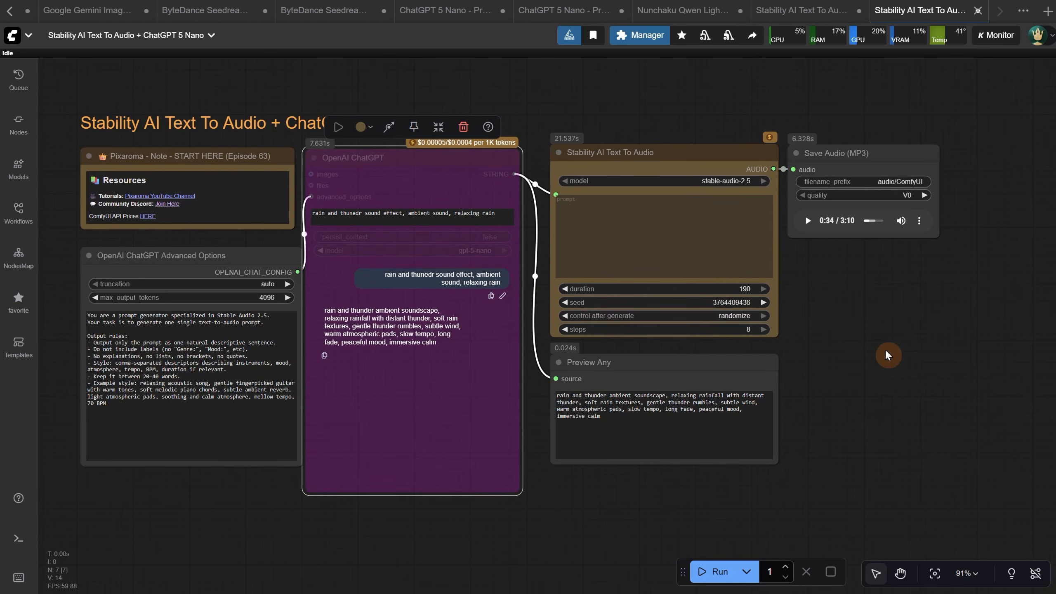
pyautogui.rightClick(227, 268)
pyautogui.click(249, 509)
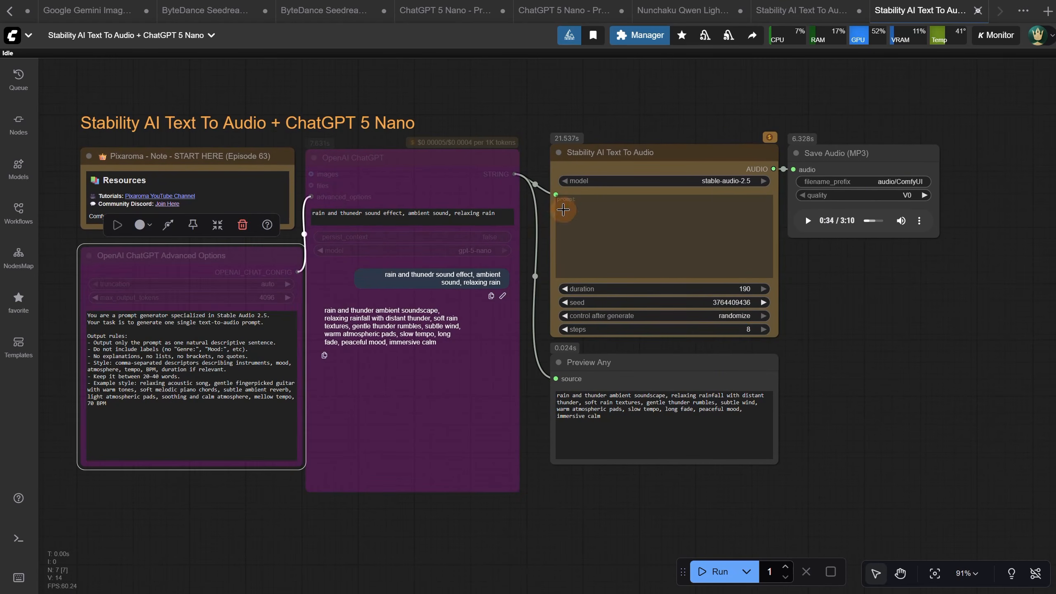
# Disconnect the Stability AI node's prompt input and copy the generated text from the Preview Any node into its prompt
pyautogui.moveTo(554, 194); pyautogui.dragTo(535, 211)
pyautogui.click(916, 465)
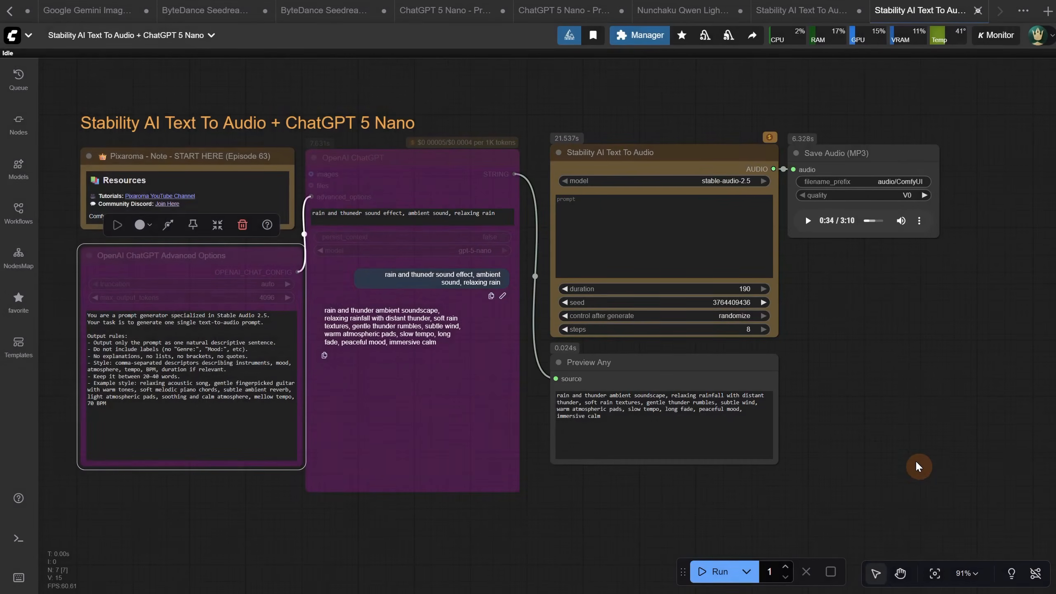
pyautogui.click(712, 412)
pyautogui.hotkey('ctrl', 'a')
pyautogui.hotkey('ctrl', 'c')
pyautogui.click(632, 208)
pyautogui.hotkey('ctrl', 'v')
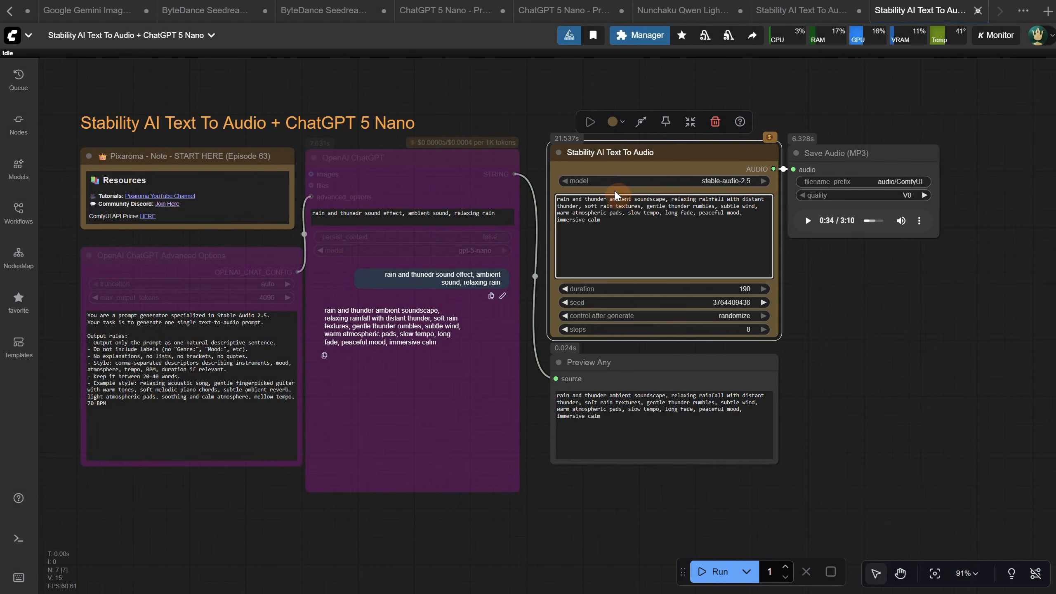
# Trim the Stability AI prompt so it ends at "subtle wind" and run the workflow
pyautogui.moveTo(752, 206); pyautogui.dragTo(777, 248)
pyautogui.press('BackSpace')
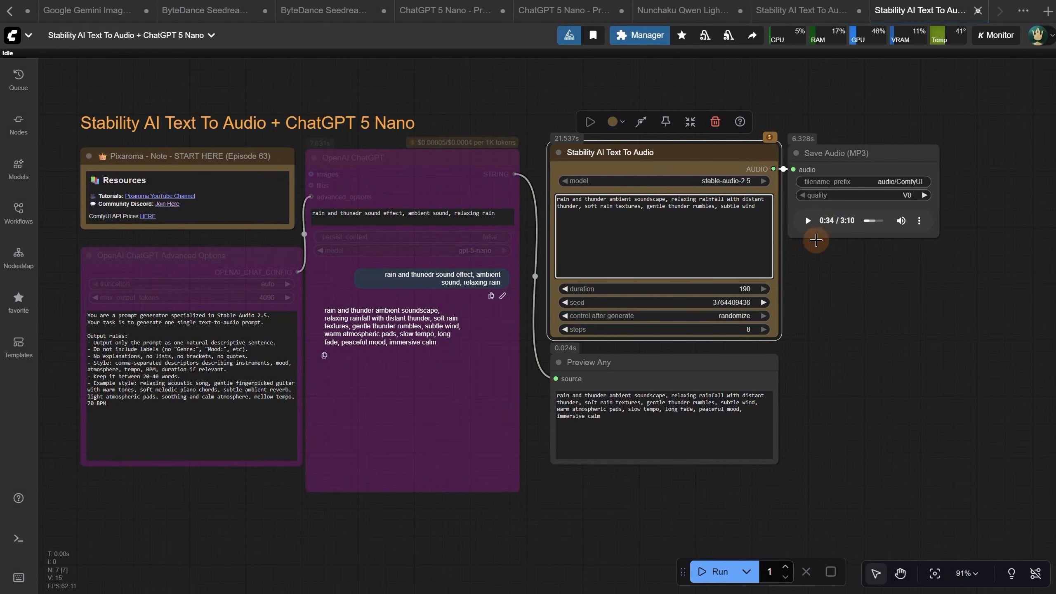
pyautogui.scroll(3, 828, 267)
pyautogui.moveTo(888, 273); pyautogui.dragTo(728, 283)
pyautogui.hotkey('ctrl', 'Return')
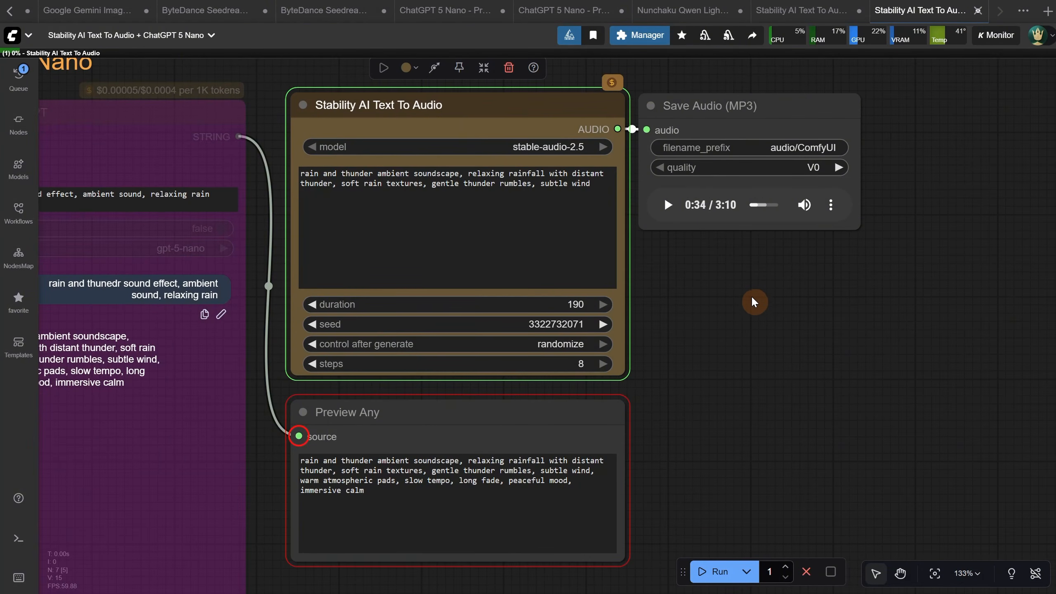
# Bypass the Preview Any node and run the workflow again
pyautogui.scroll(-1, 755, 299)
pyautogui.click(516, 393)
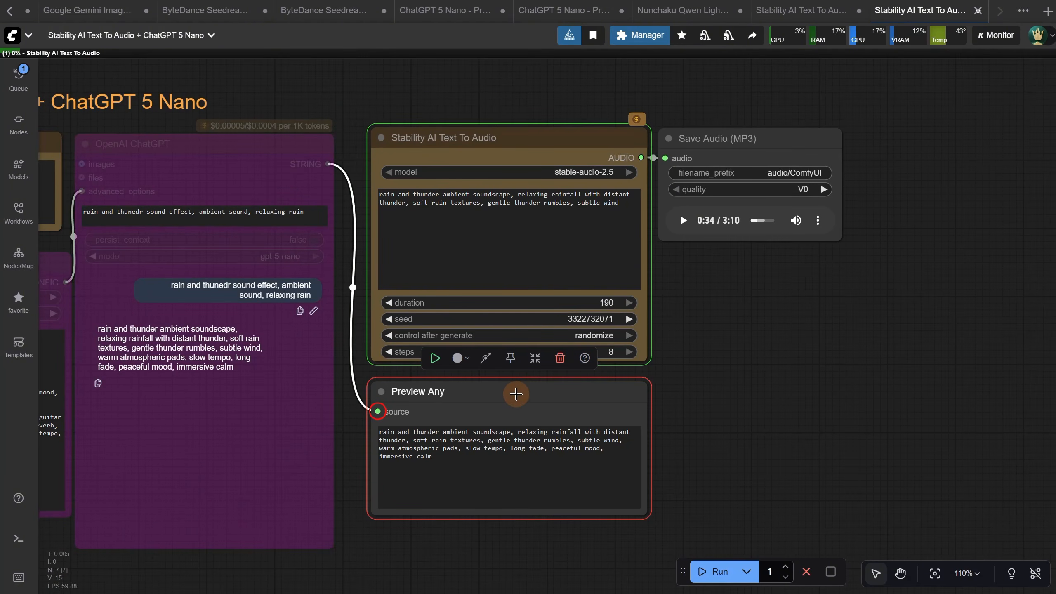
pyautogui.hotkey('ctrl', 'b')
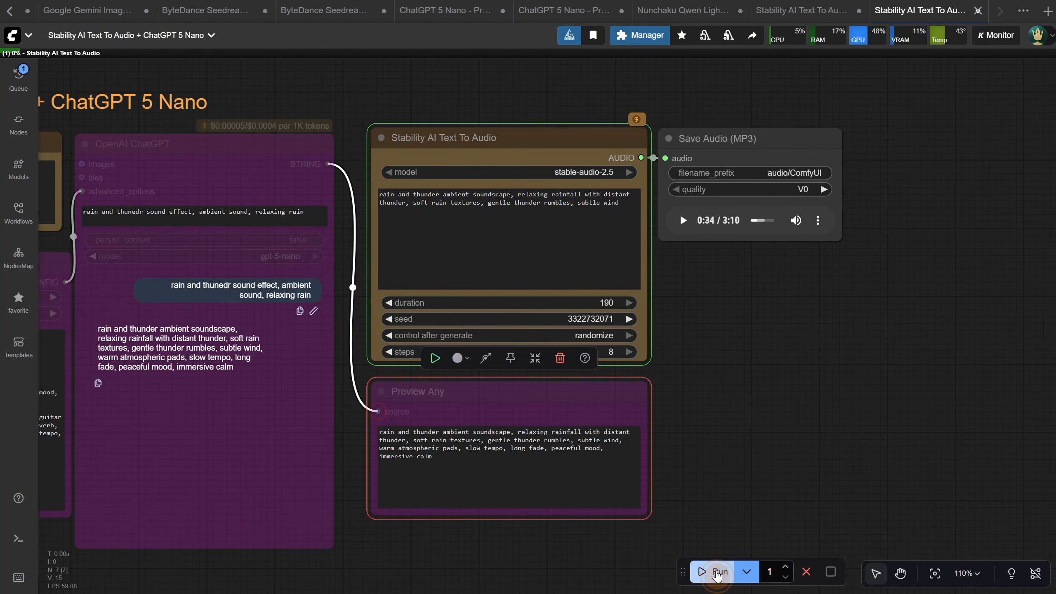
pyautogui.click(707, 571)
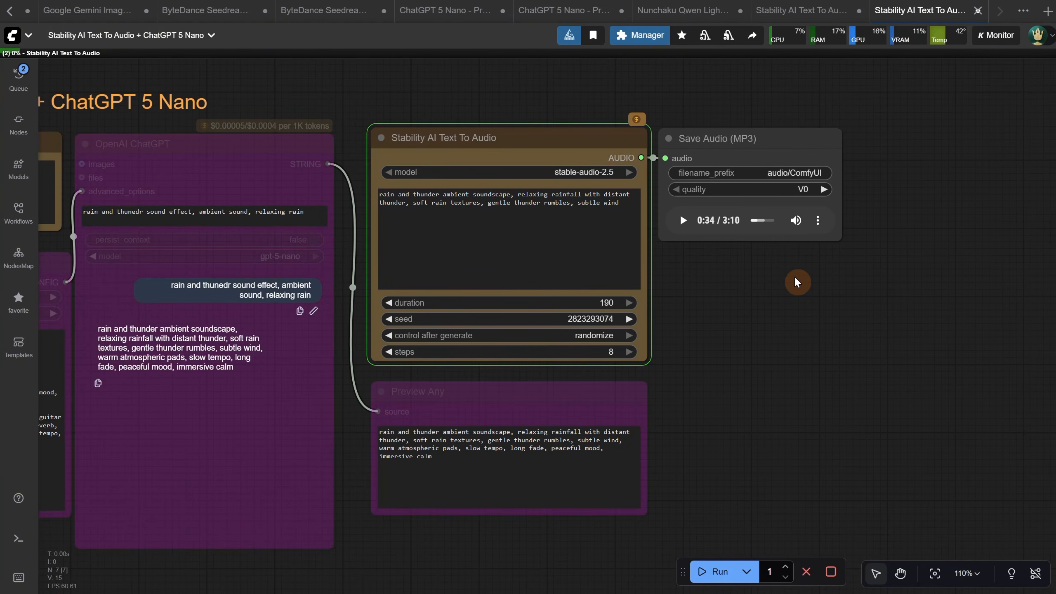
# Play the new rain track in the Save Audio (MP3) node and skip ahead in it
pyautogui.click(682, 219)
pyautogui.scroll(1, 721, 271)
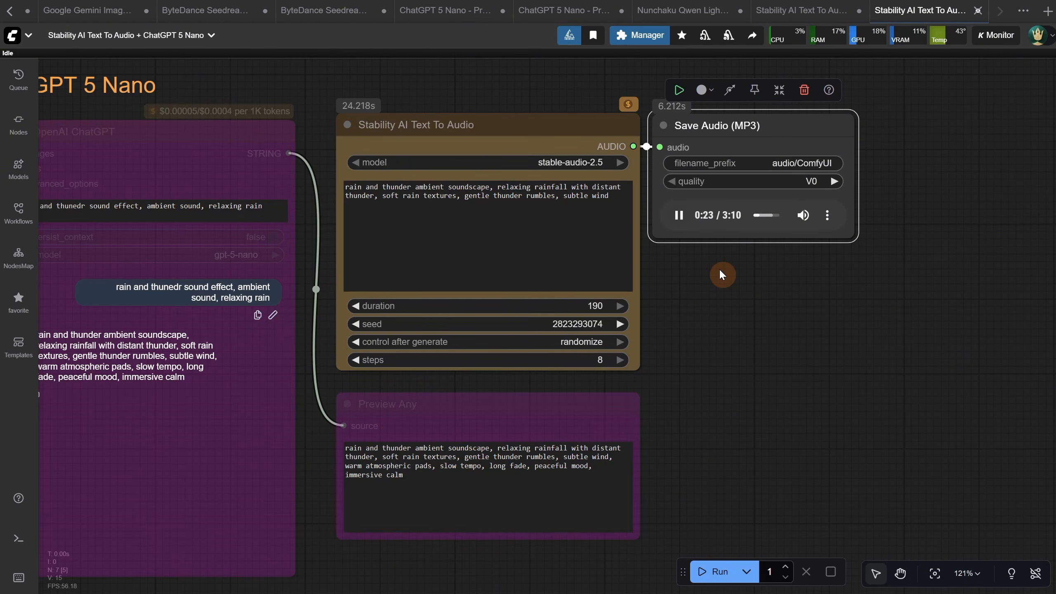
pyautogui.click(767, 216)
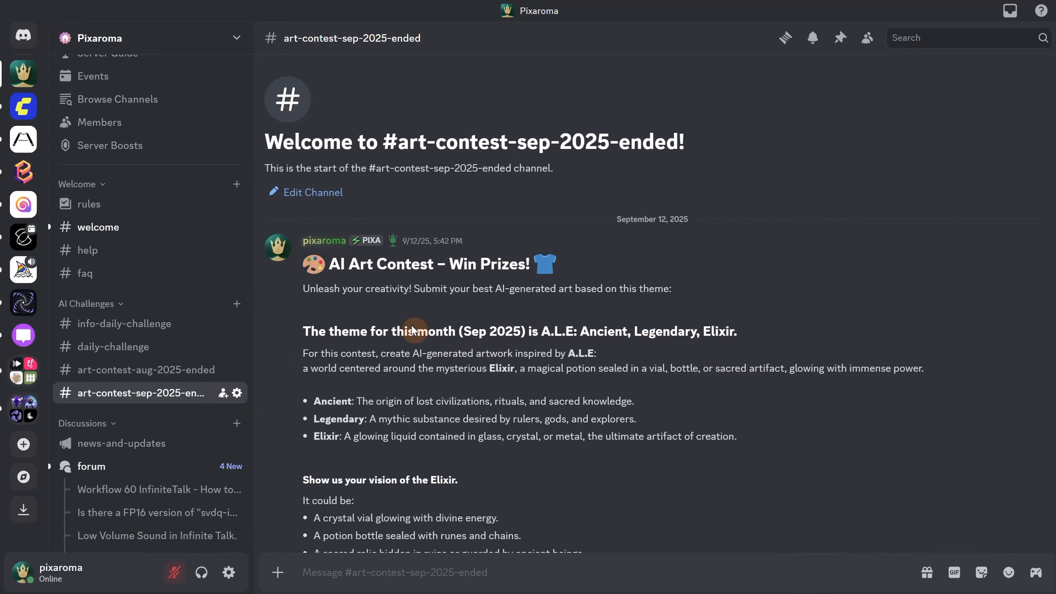
# In Discord's art-contest-sep-2025-ended channel, read the September contest theme, rules, prizes and judging criteria, and browse the first entries
pyautogui.moveTo(464, 331); pyautogui.dragTo(532, 340)
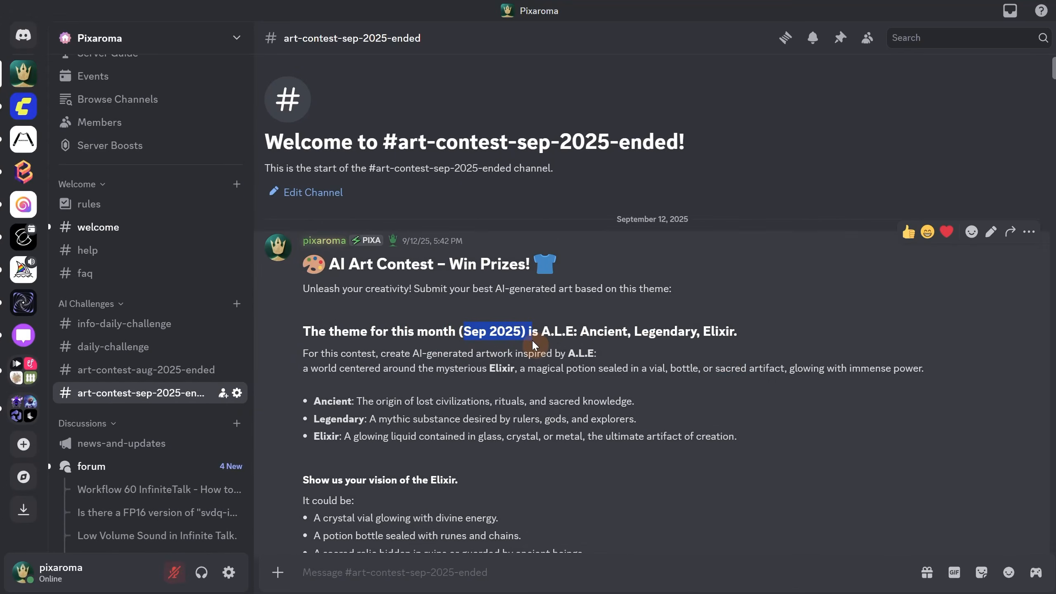
pyautogui.click(578, 349)
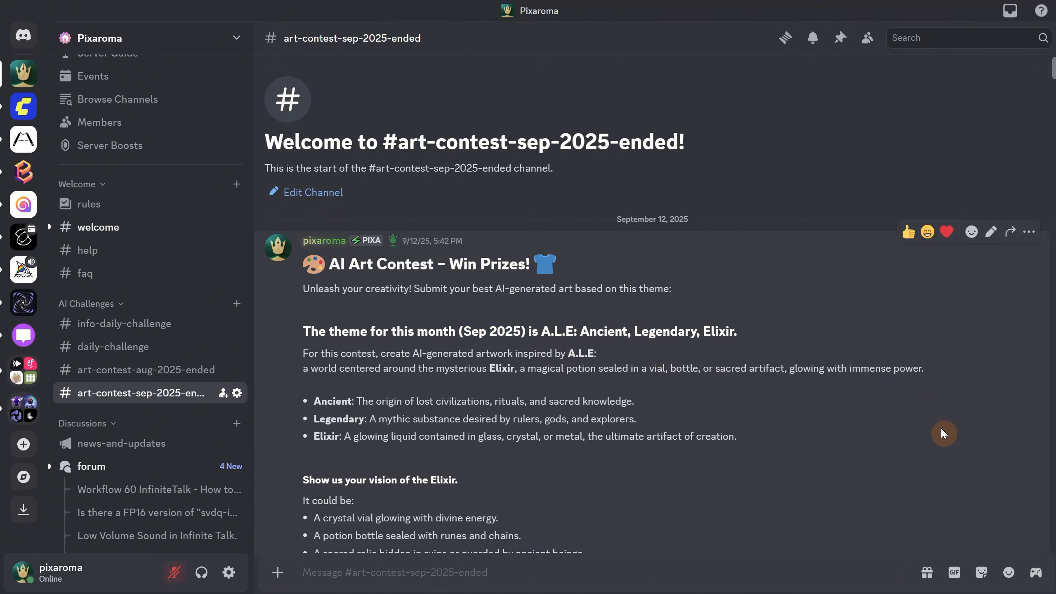
pyautogui.scroll(-10, 848, 396)
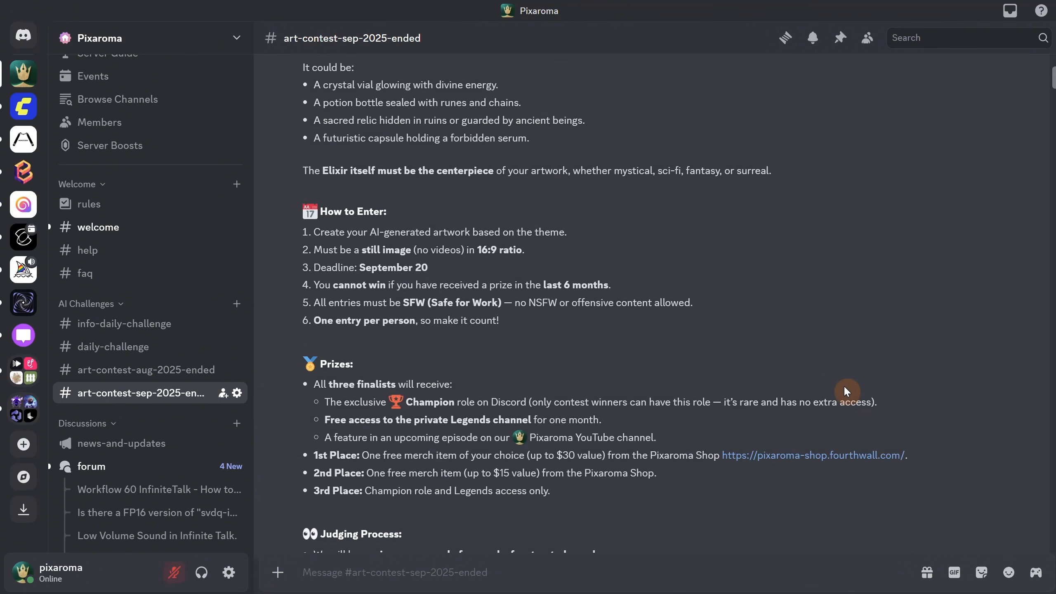
pyautogui.scroll(-6, 844, 382)
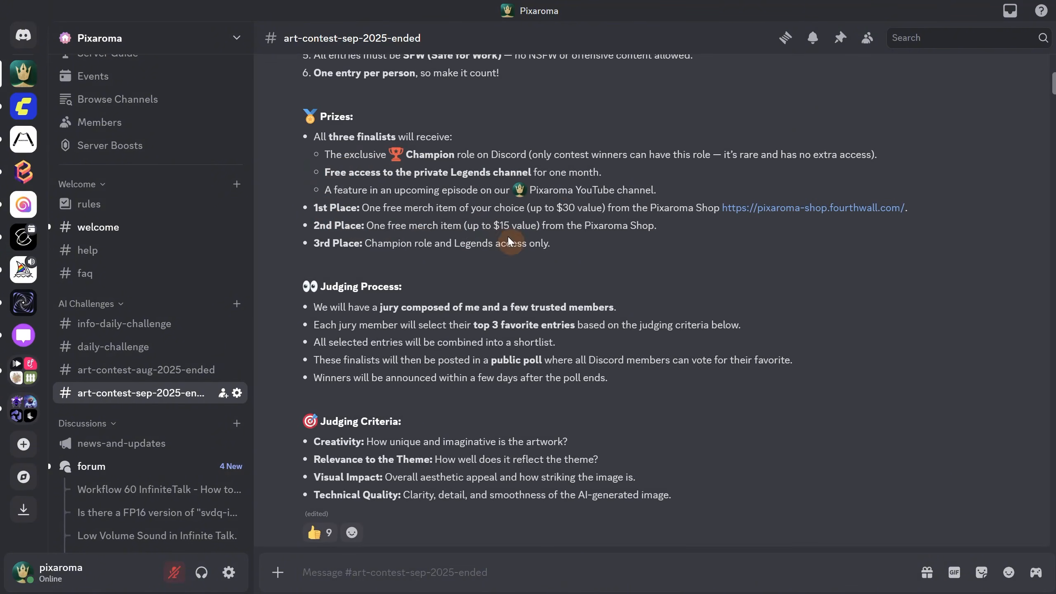
pyautogui.scroll(-15, 793, 312)
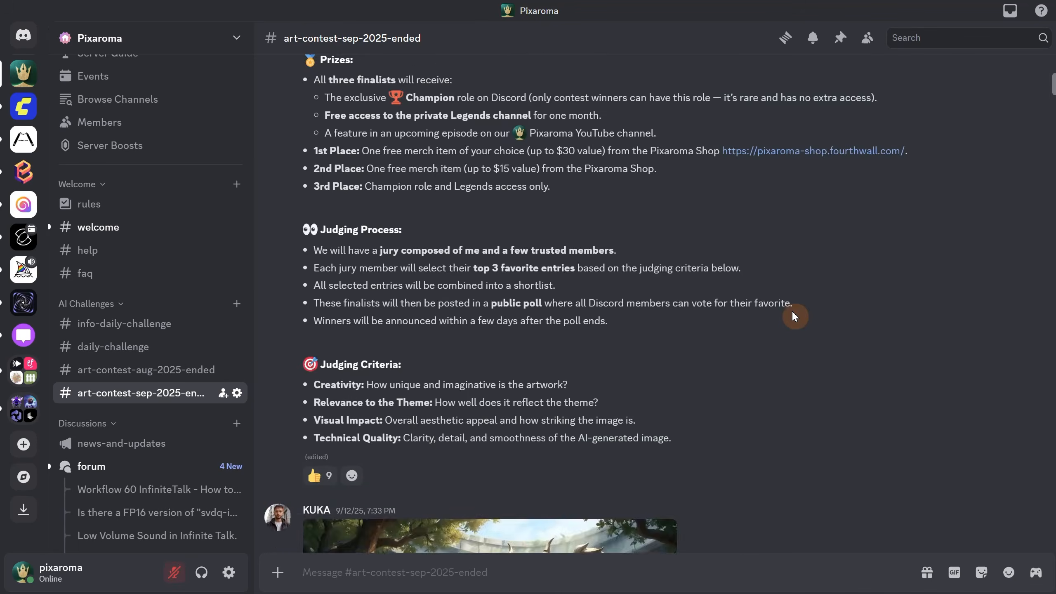
pyautogui.scroll(-15, 793, 298)
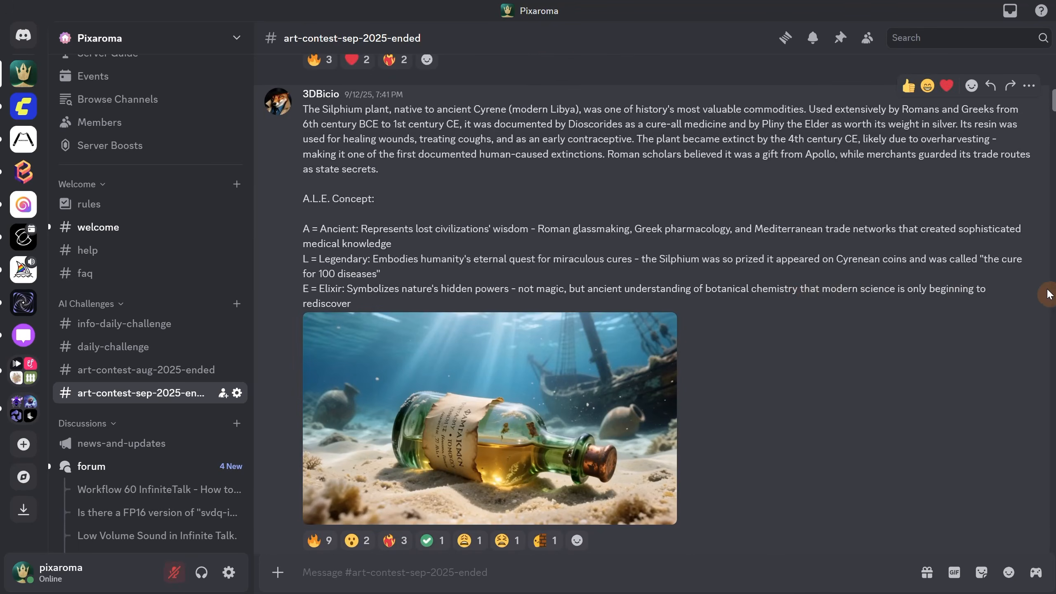
pyautogui.scroll(-15, 989, 268)
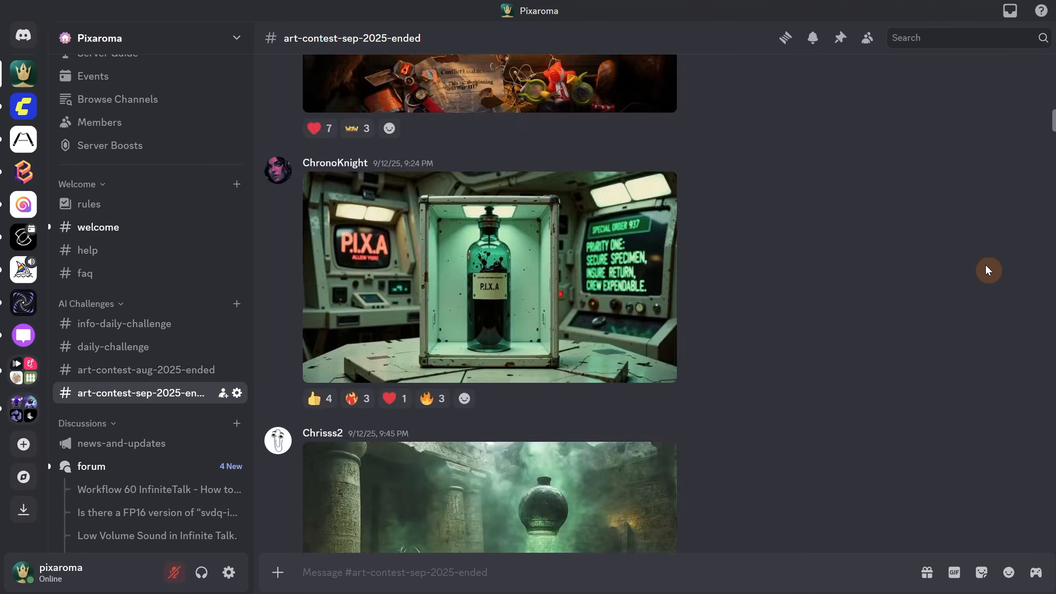
pyautogui.scroll(-15, 984, 268)
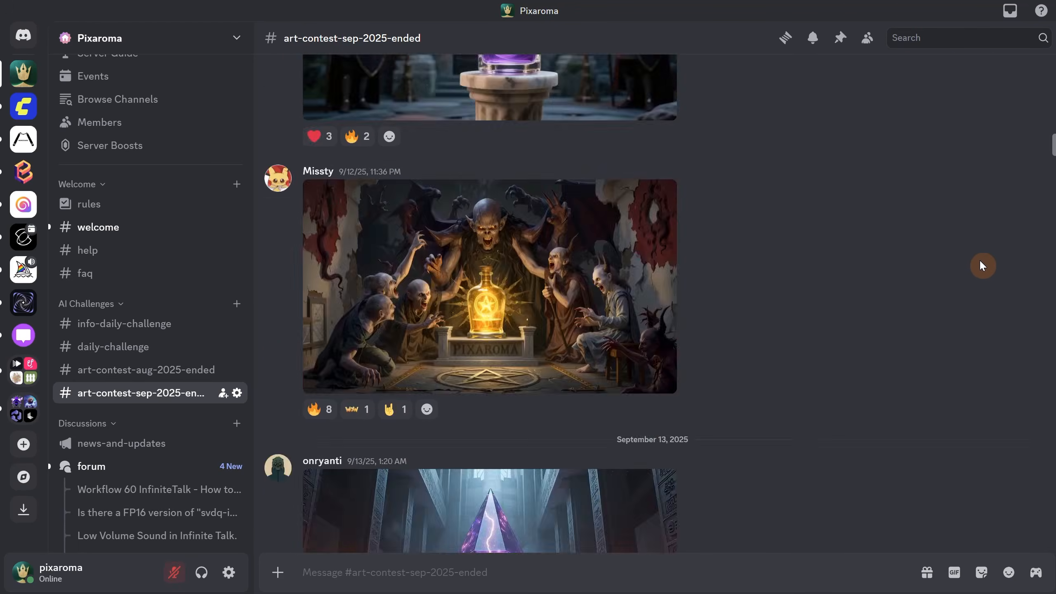
# Examine the finalist images A to G and the public voting poll in the contest channel
pyautogui.moveTo(1053, 155); pyautogui.dragTo(1035, 285)
pyautogui.moveTo(1027, 347); pyautogui.dragTo(1031, 447)
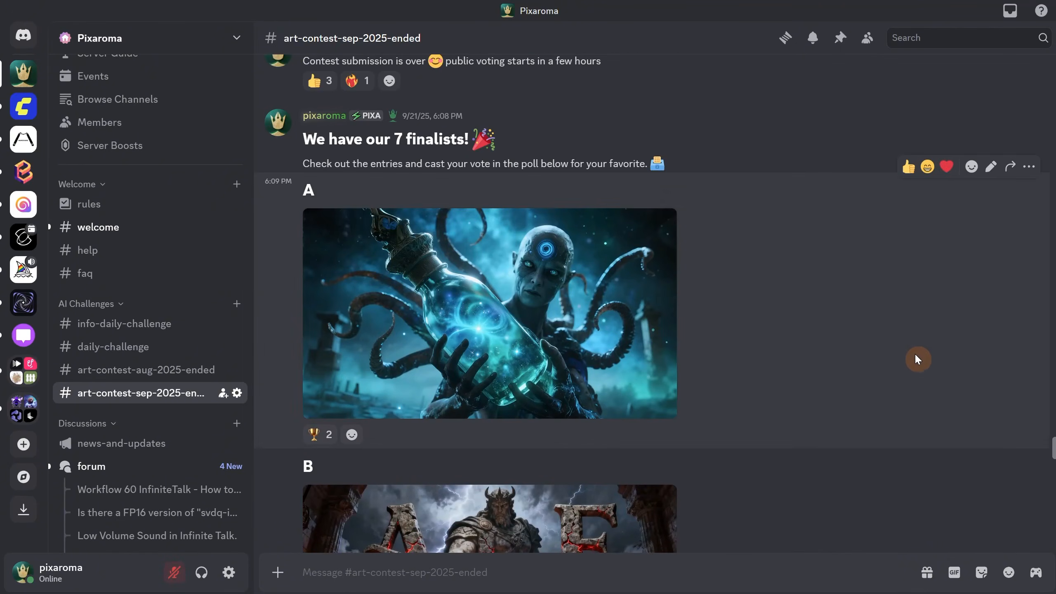
pyautogui.scroll(-3, 787, 246)
pyautogui.scroll(-4, 787, 244)
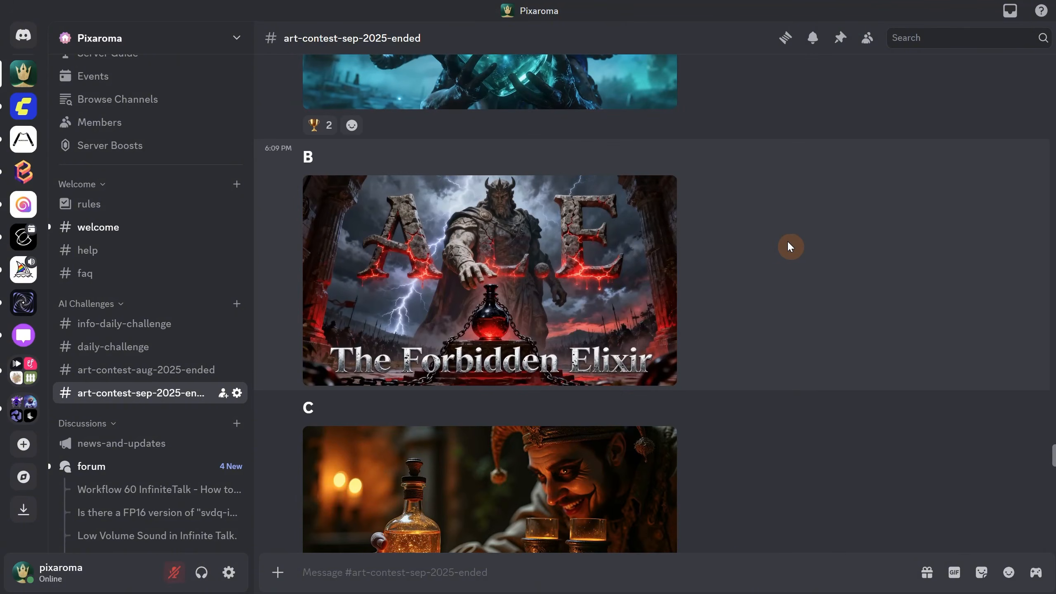
pyautogui.scroll(-5, 788, 240)
pyautogui.scroll(-6, 788, 238)
pyautogui.scroll(-10, 790, 238)
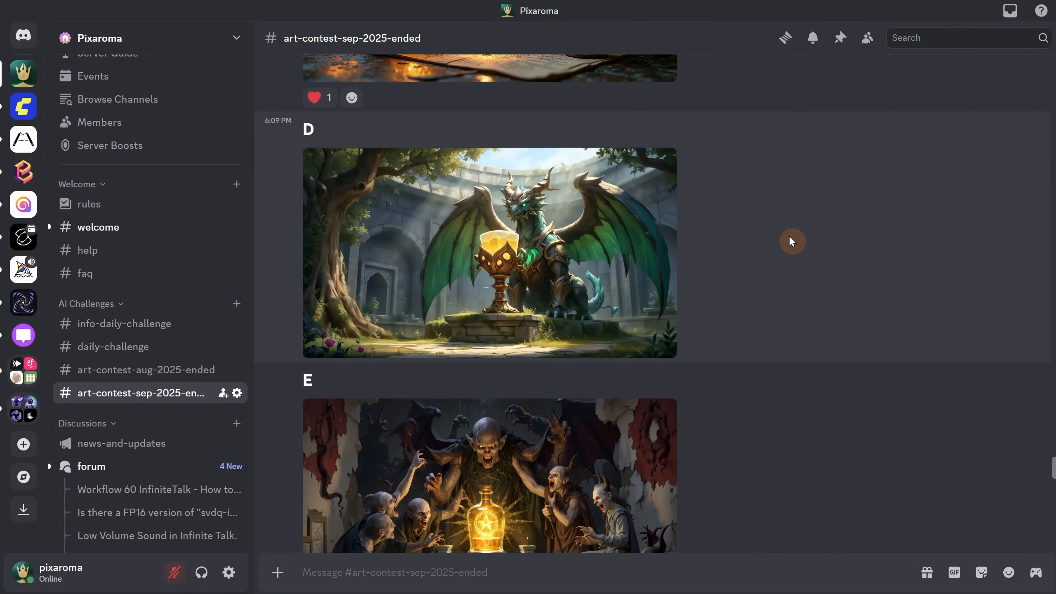
pyautogui.scroll(-10, 790, 236)
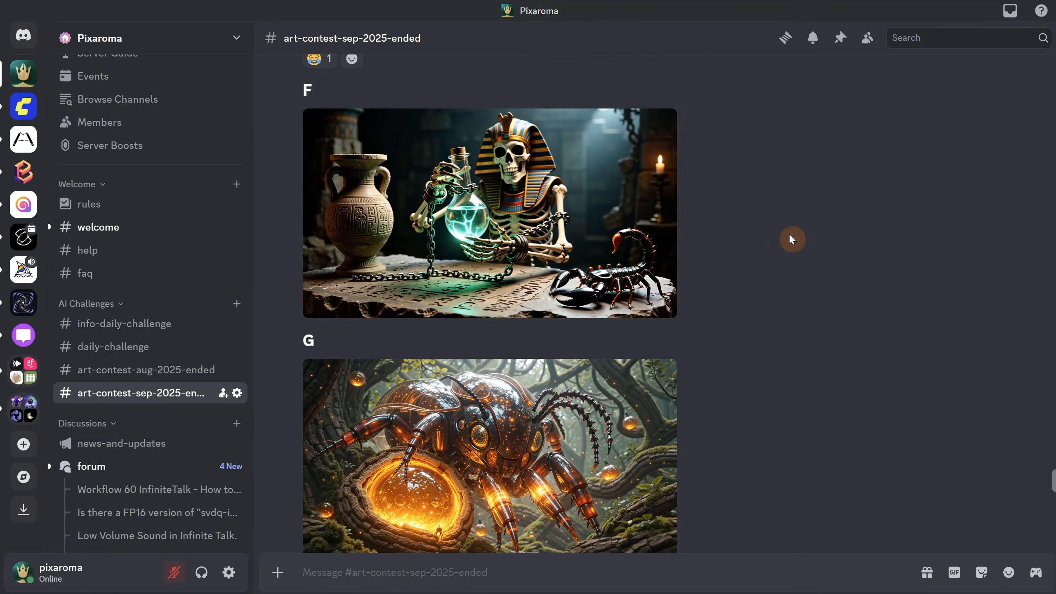
pyautogui.scroll(-5, 791, 232)
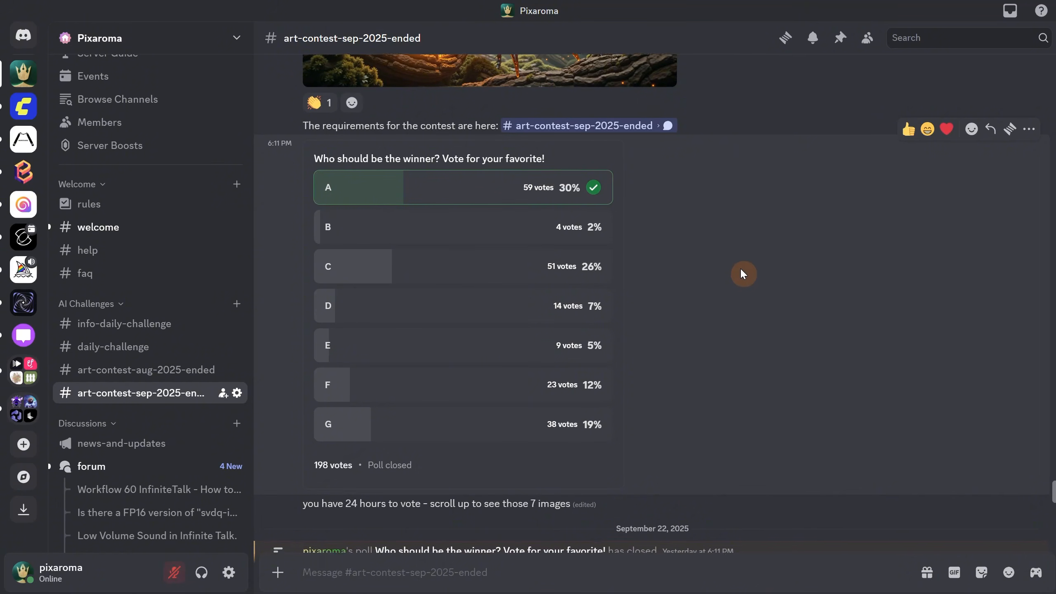
pyautogui.scroll(-10, 786, 231)
# View the first, second and third place images and the extra creativity pick full size, closing each one after viewing
pyautogui.click(524, 280)
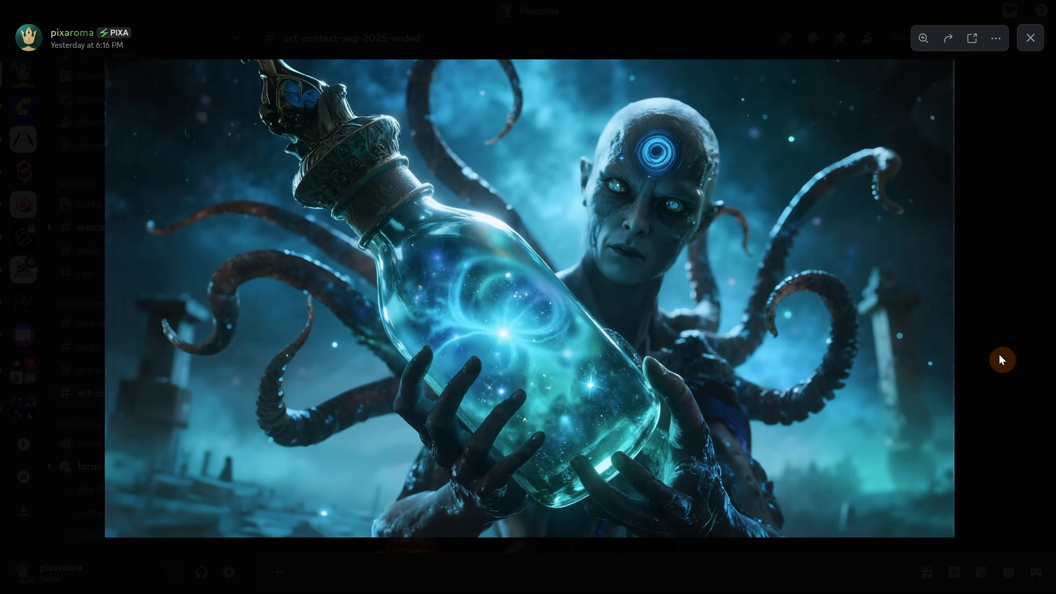
pyautogui.click(1000, 358)
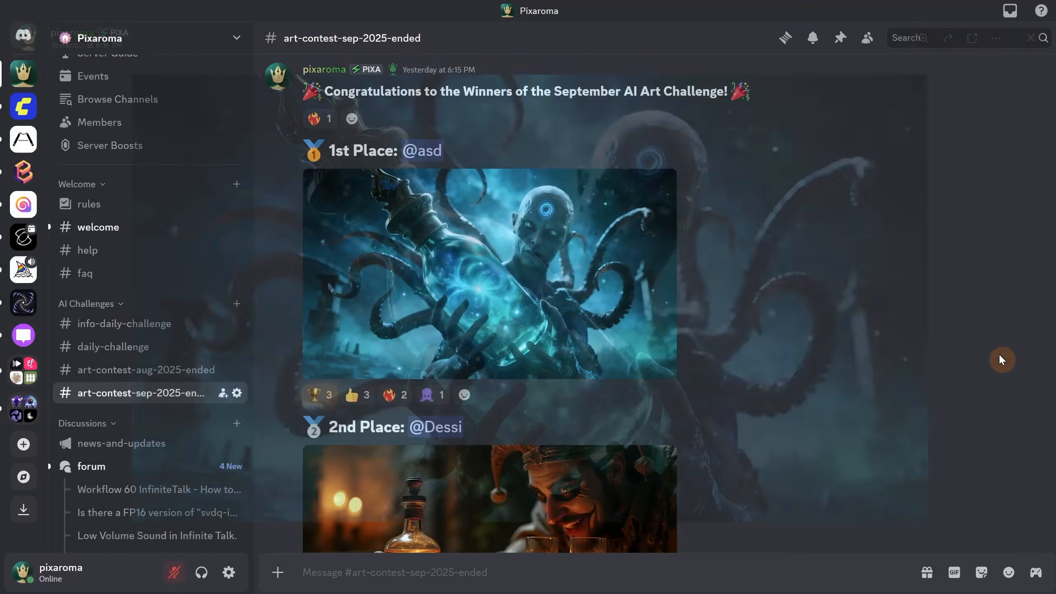
pyautogui.scroll(-9, 991, 347)
pyautogui.click(628, 288)
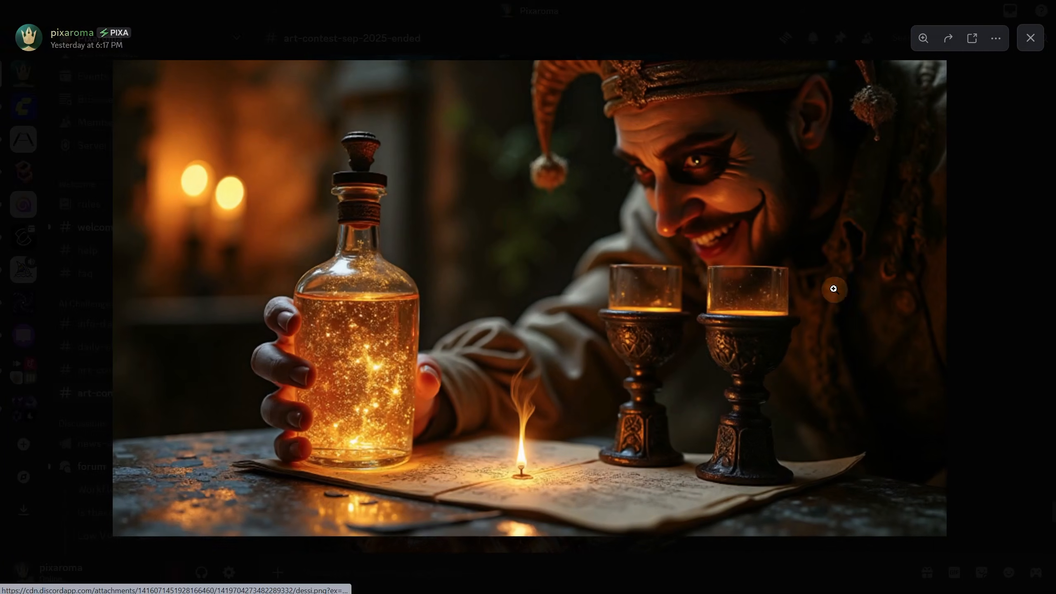
pyautogui.click(1009, 292)
pyautogui.scroll(-8, 1006, 289)
pyautogui.click(587, 260)
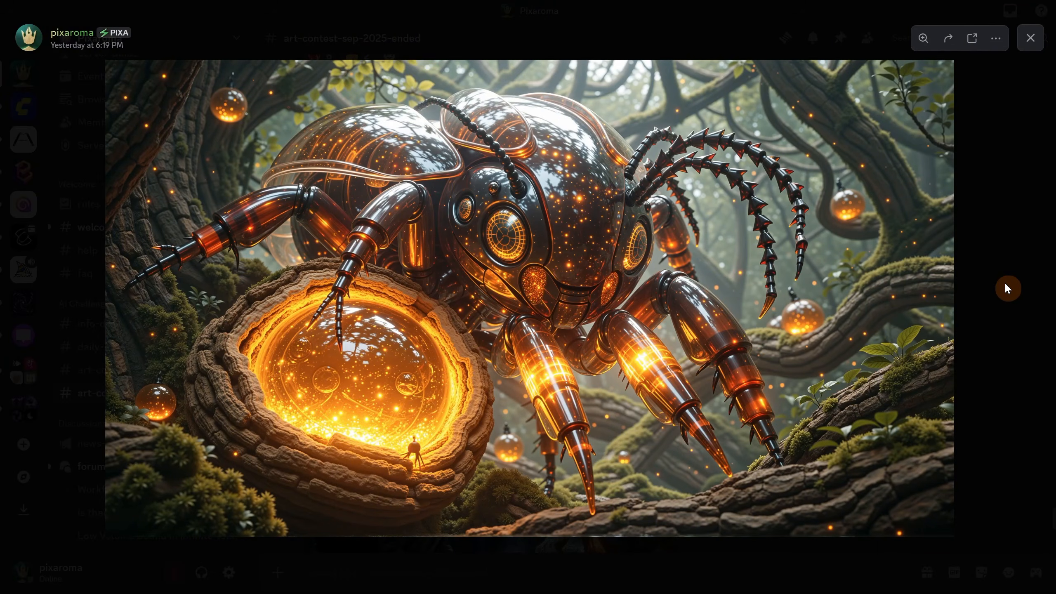
pyautogui.click(1007, 288)
pyautogui.scroll(-3, 1005, 288)
pyautogui.click(617, 289)
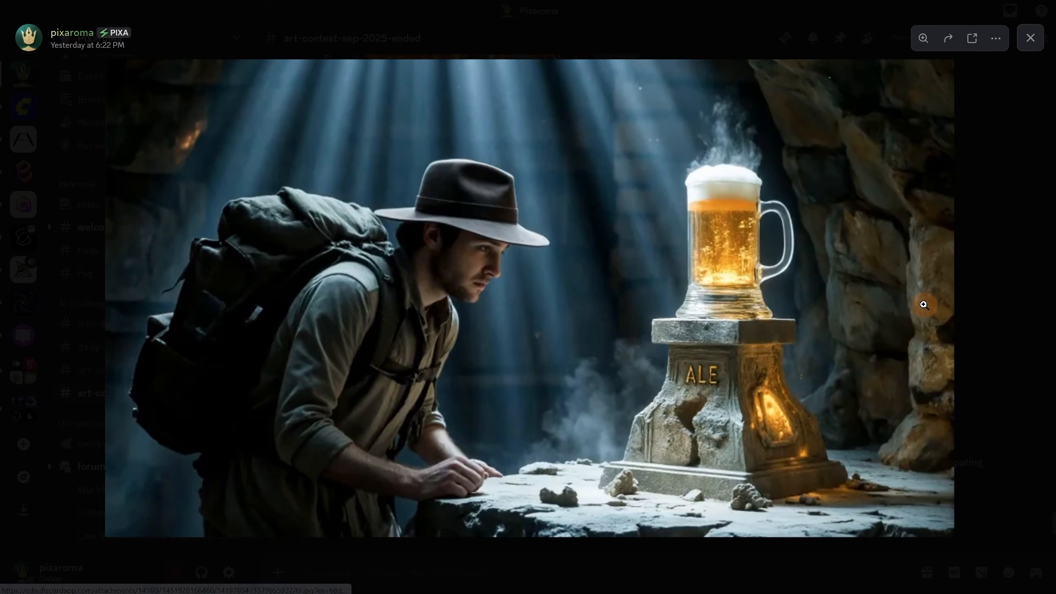
pyautogui.click(1008, 296)
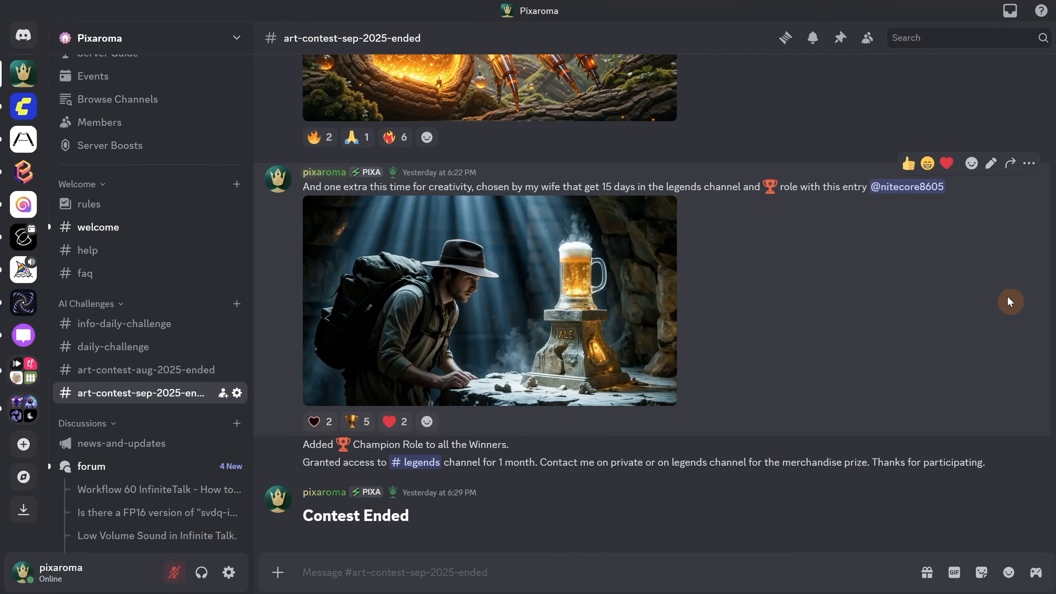